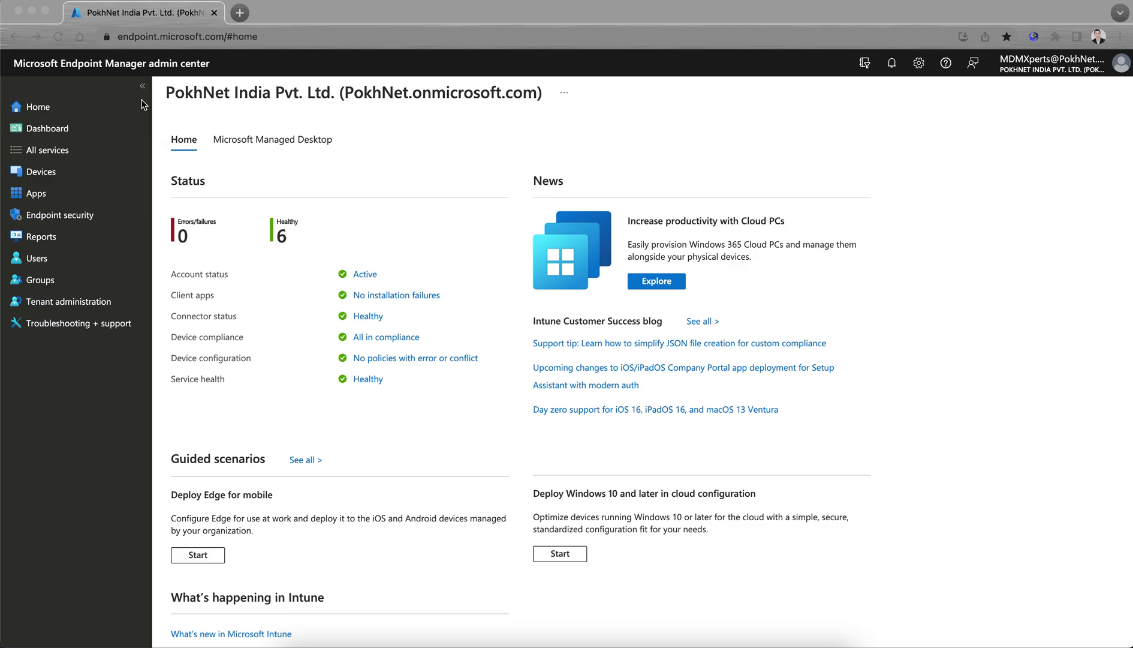
Start a new iOS/iPadOS app protection policy under the Apps section.
{"action": "left_click", "coordinate": [282, 41]}
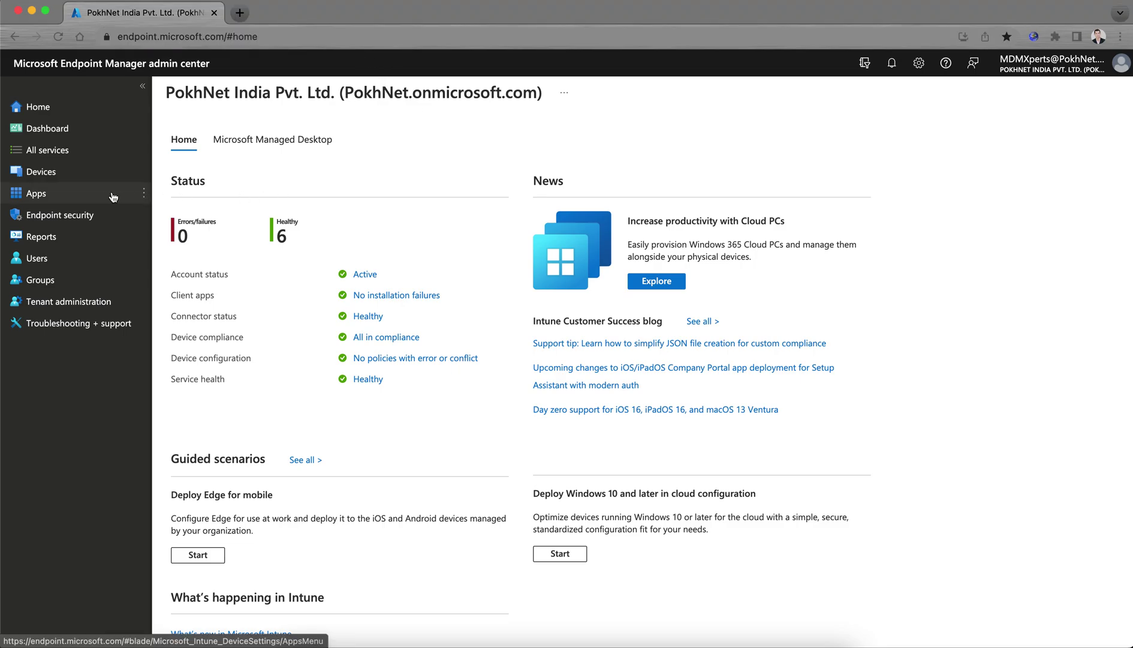
{"action": "left_click", "coordinate": [35, 193]}
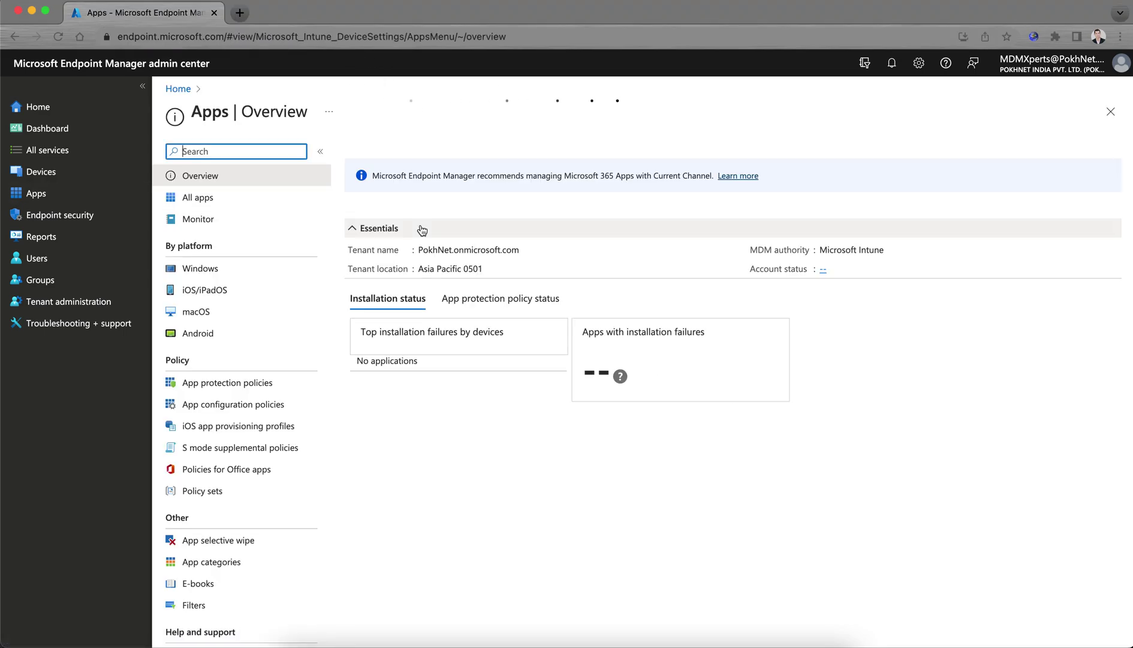
{"action": "left_click", "coordinate": [303, 389]}
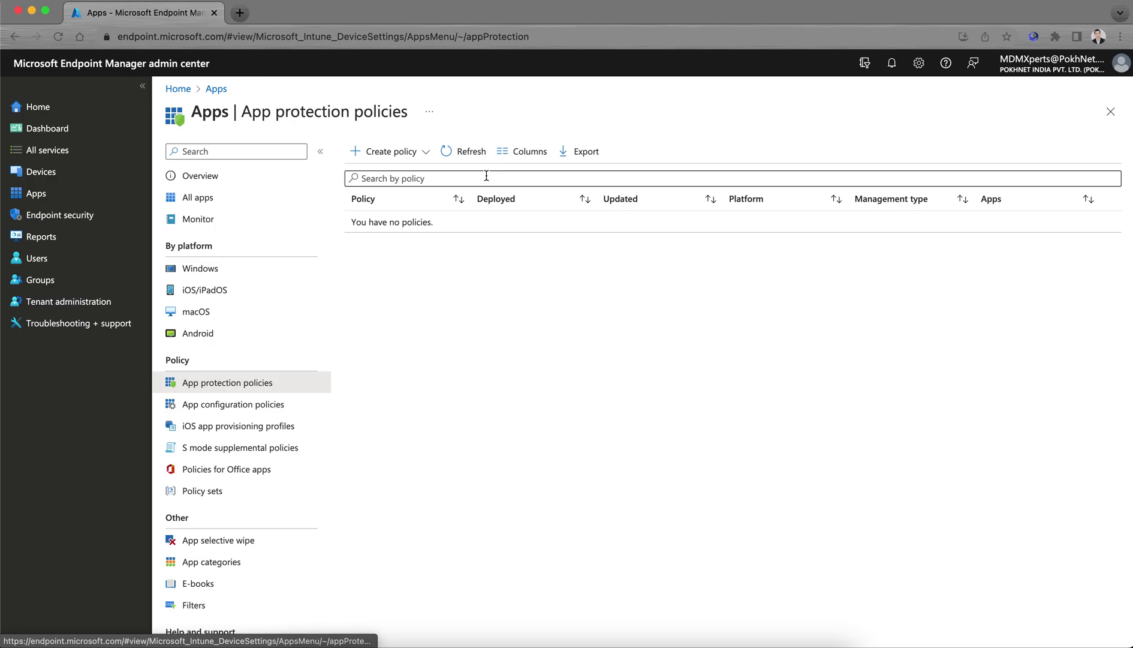
{"action": "left_click", "coordinate": [425, 158]}
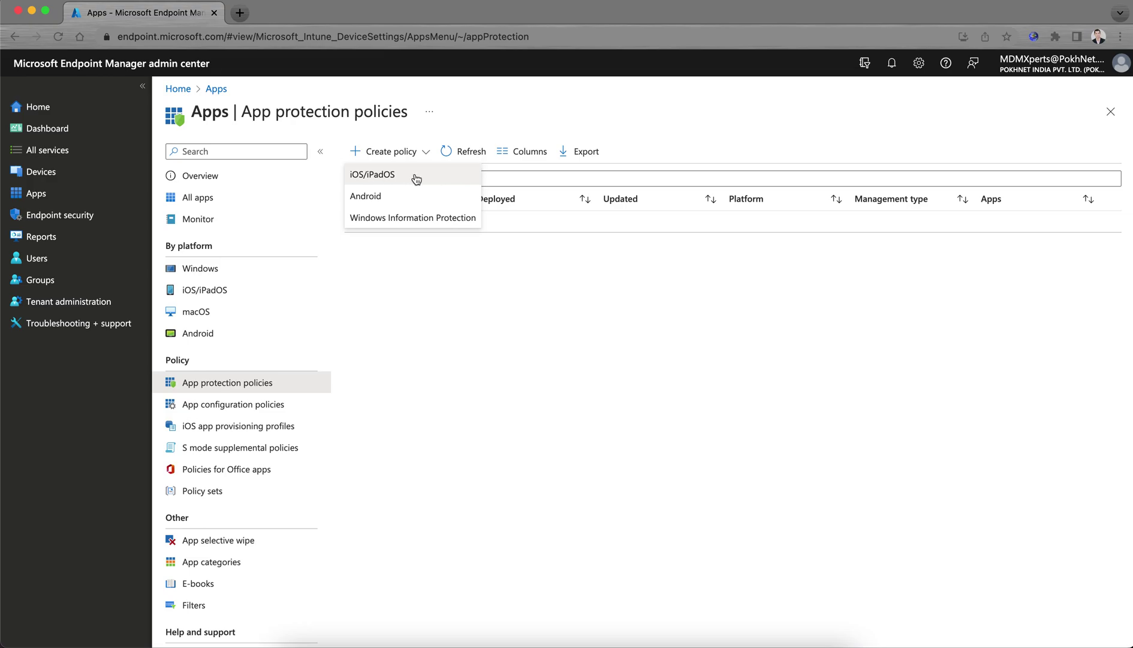
{"action": "left_click", "coordinate": [415, 176]}
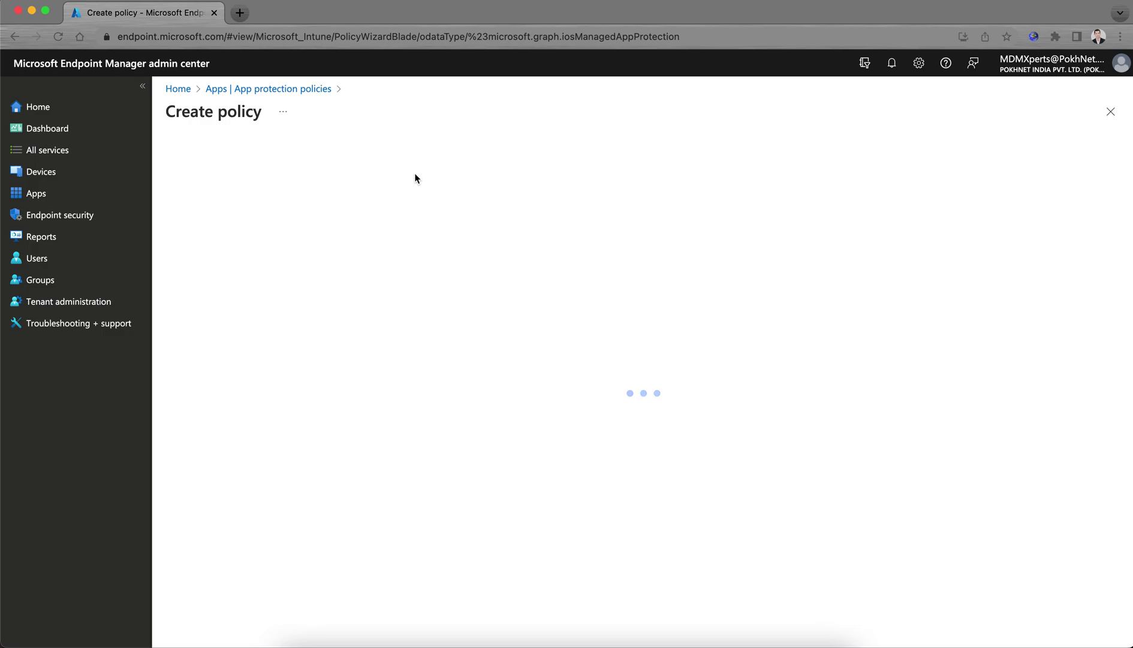
Name the policy "iOS MAM App Protection Policy" and continue to the app targeting stage.
{"action": "left_click", "coordinate": [388, 188]}
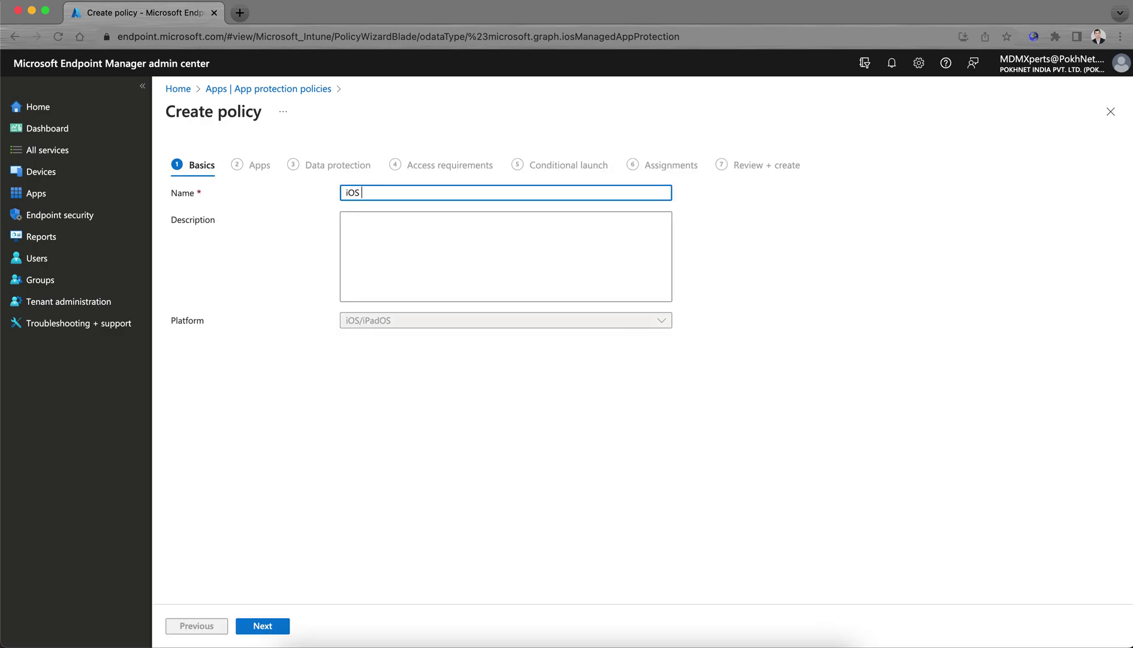
{"action": "type", "text": "iOS MAM App Protection Policy"}
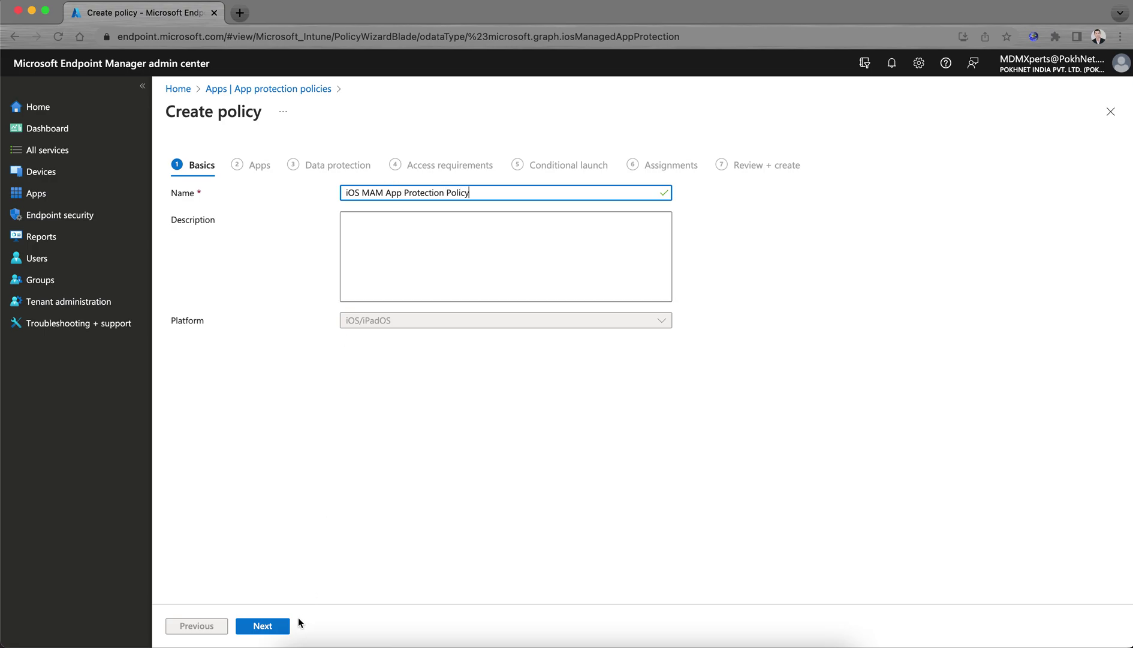
{"action": "left_click", "coordinate": [275, 624]}
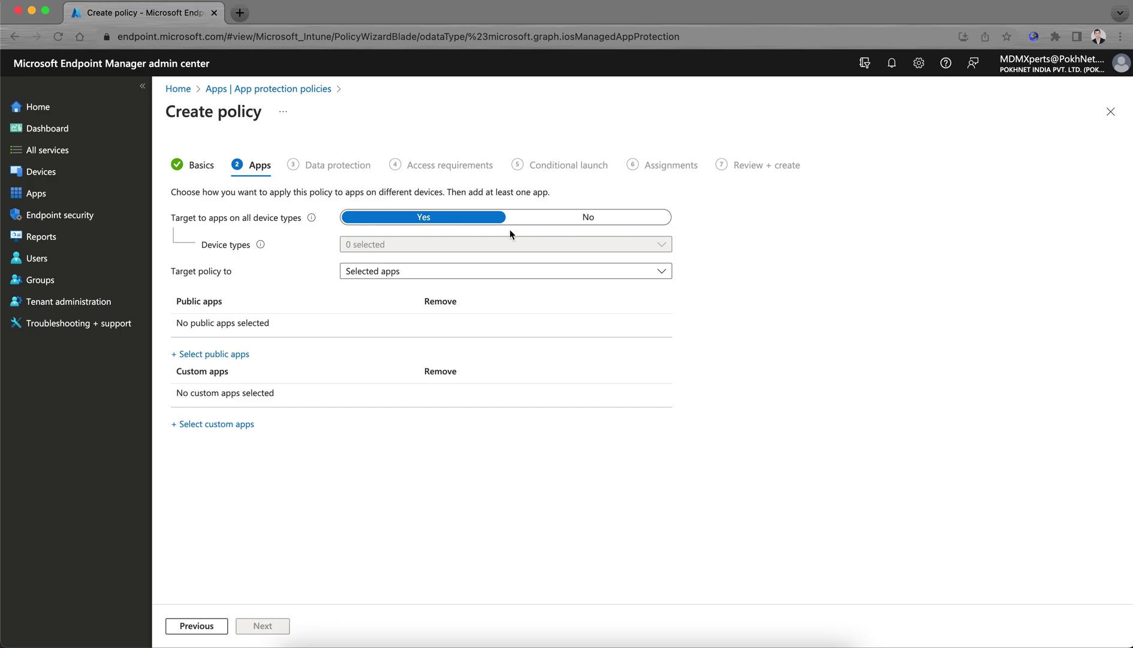
Set targeting of apps on all device types to No and choose Unmanaged as the device type.
{"action": "left_click", "coordinate": [548, 222]}
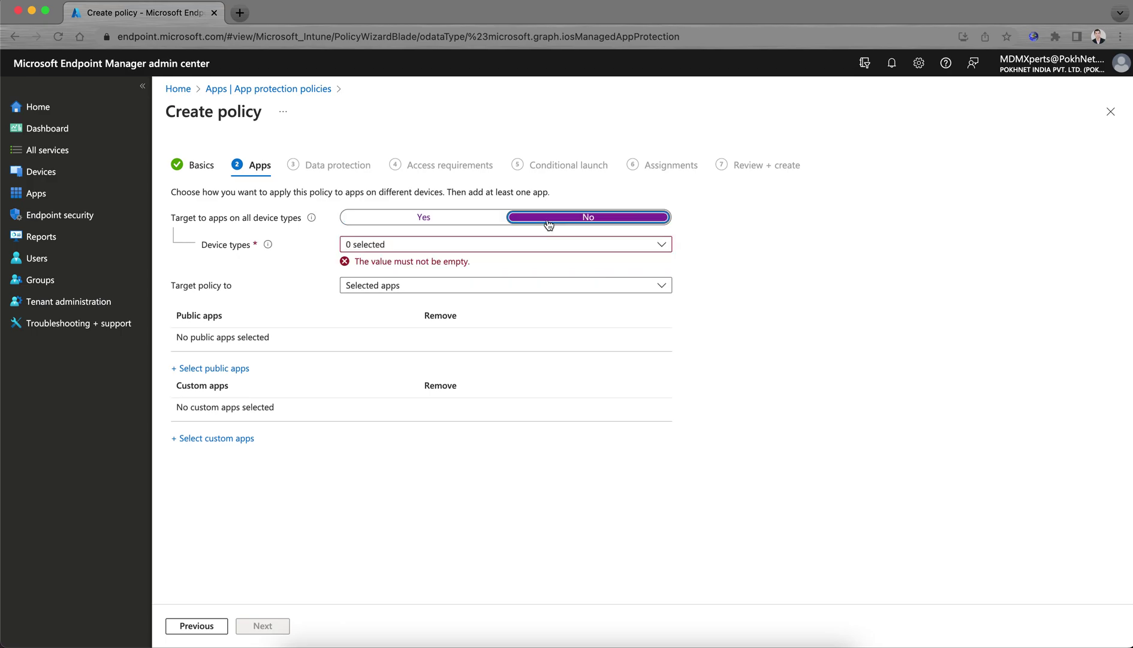
{"action": "left_click", "coordinate": [535, 250]}
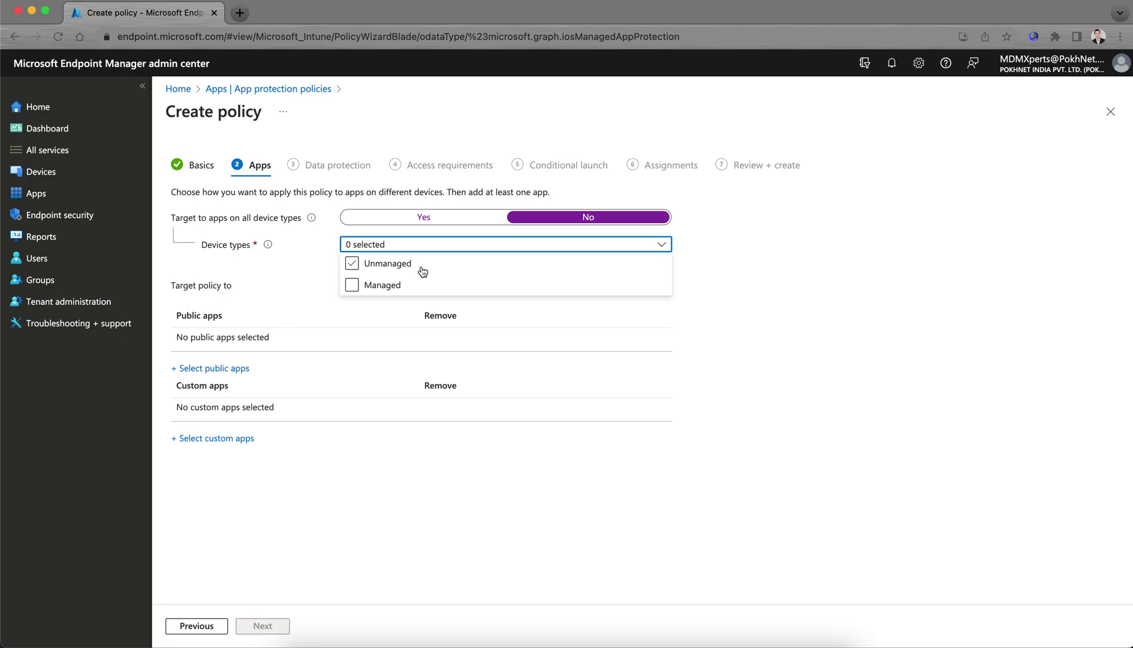
{"action": "left_click", "coordinate": [354, 265]}
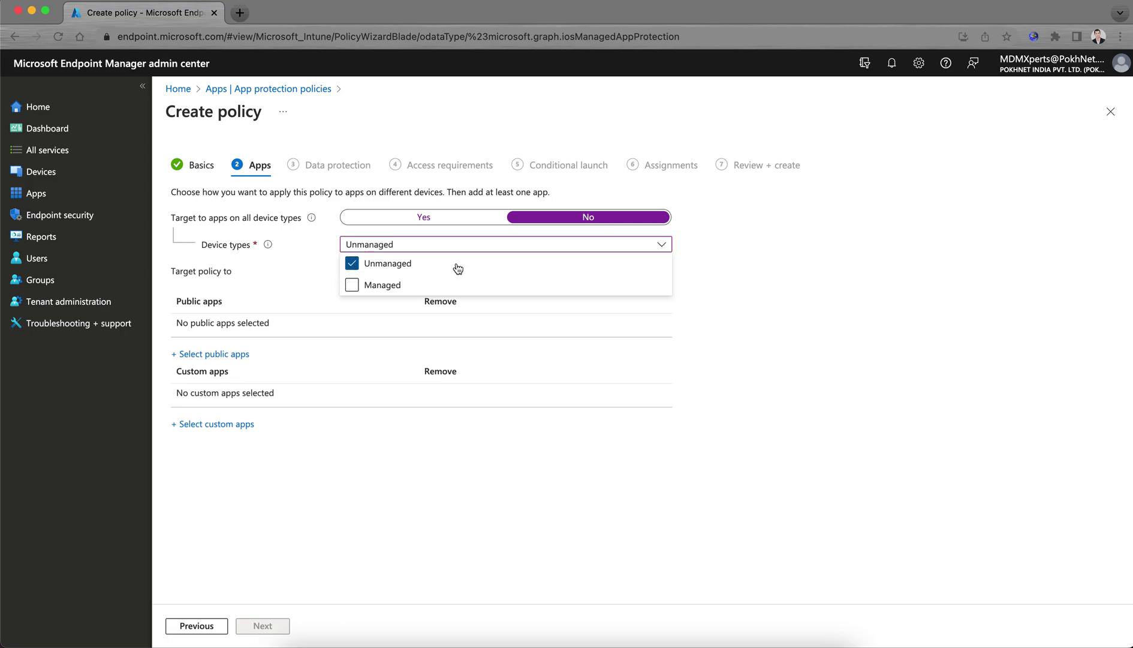
Try the Managed device type alone and combined with Unmanaged, and return to Unmanaged only.
{"action": "left_click", "coordinate": [353, 264]}
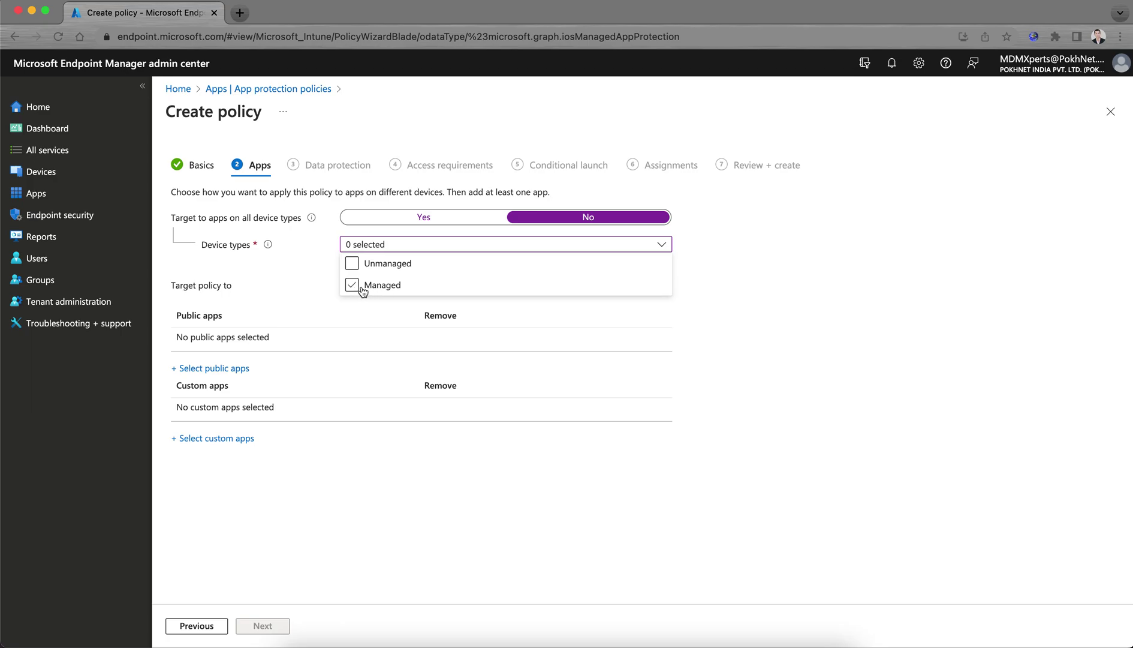
{"action": "left_click", "coordinate": [352, 286]}
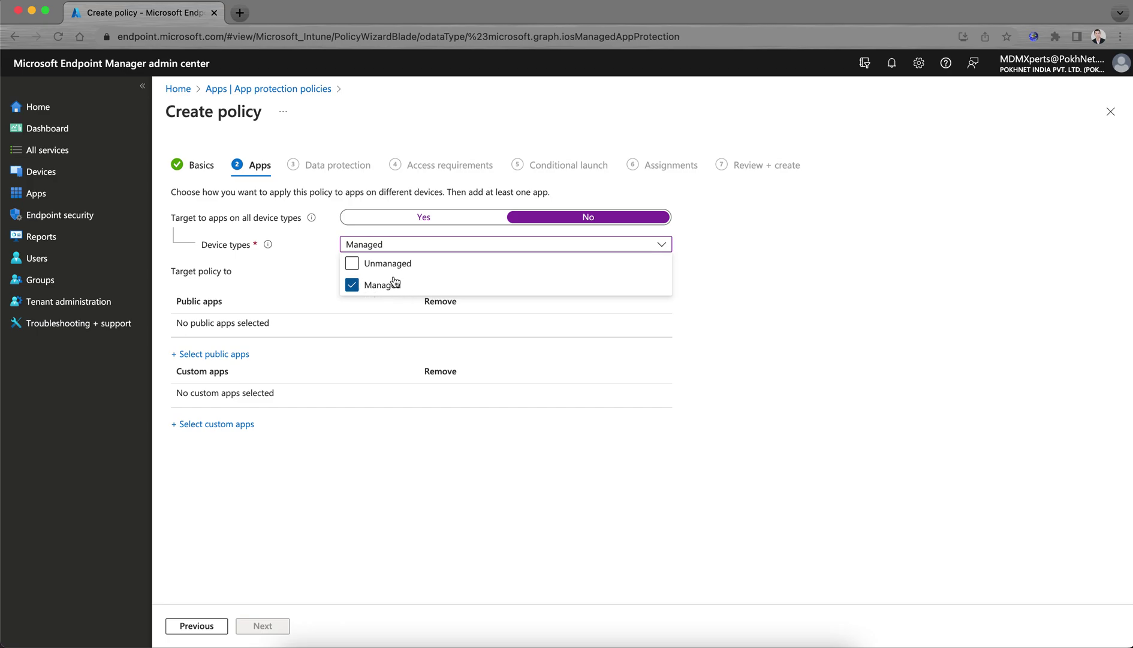
{"action": "left_click", "coordinate": [352, 285]}
{"action": "left_click", "coordinate": [353, 264]}
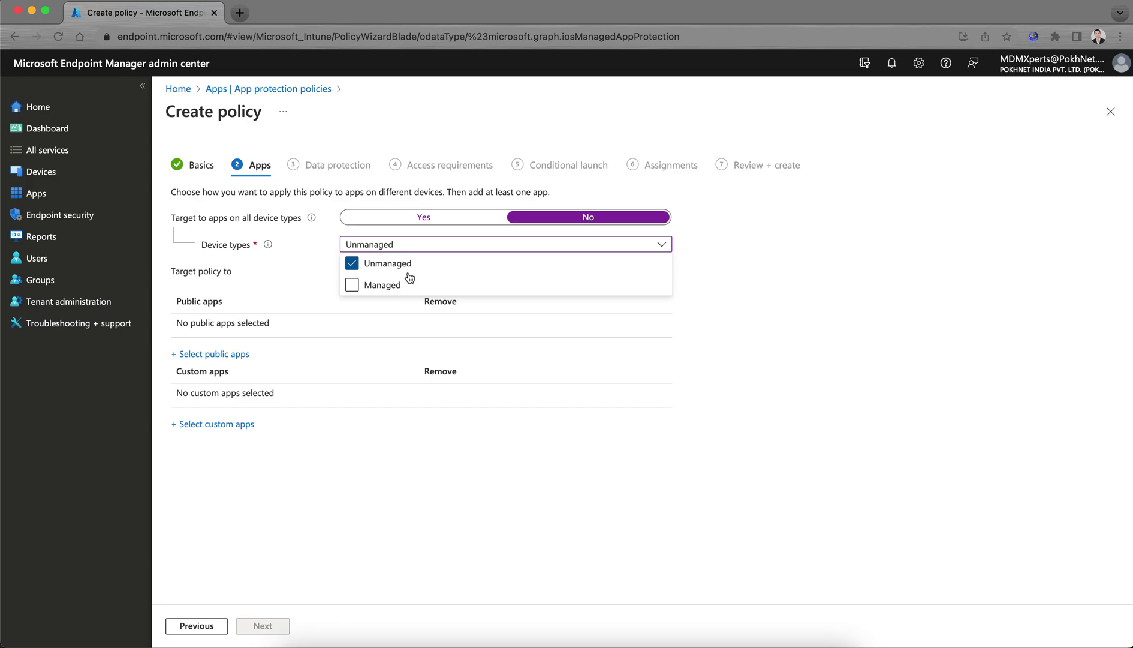
{"action": "left_click", "coordinate": [352, 286]}
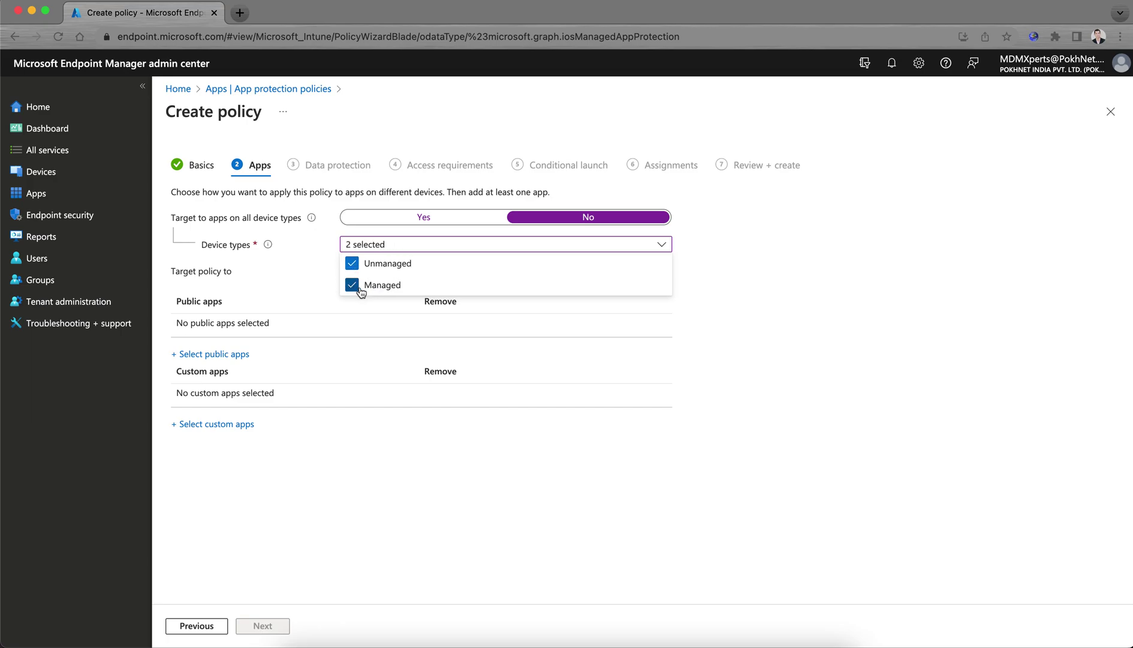
{"action": "left_click", "coordinate": [352, 286]}
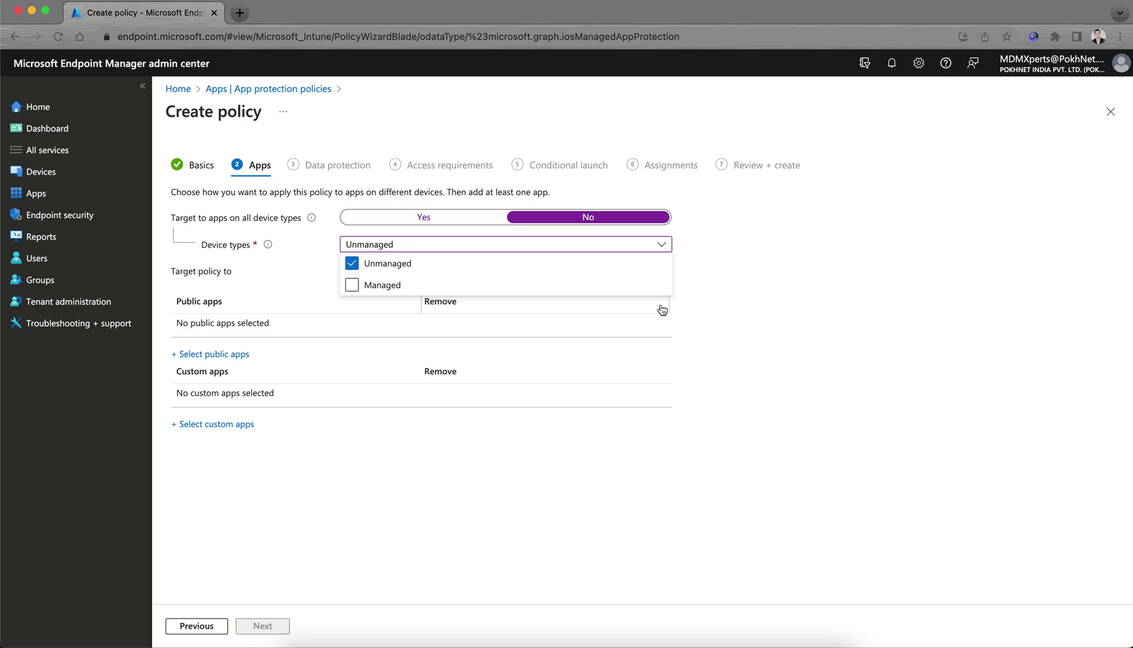
{"action": "left_click", "coordinate": [741, 263]}
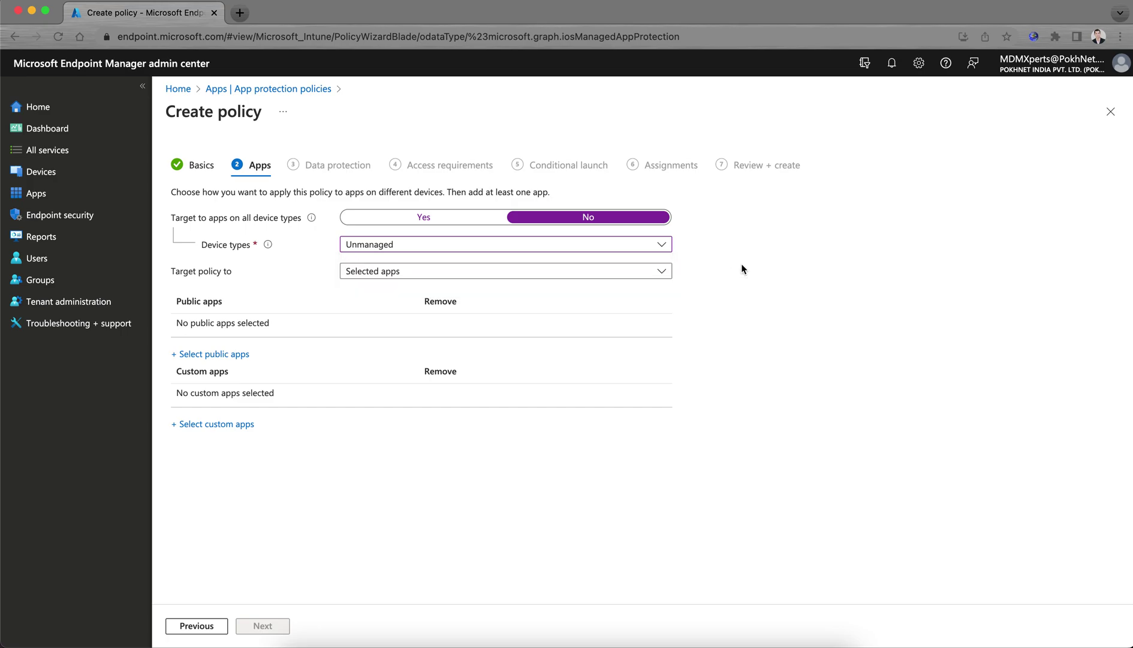
Target the policy to Selected apps and look through the list of public apps available for targeting.
{"action": "left_click", "coordinate": [567, 272]}
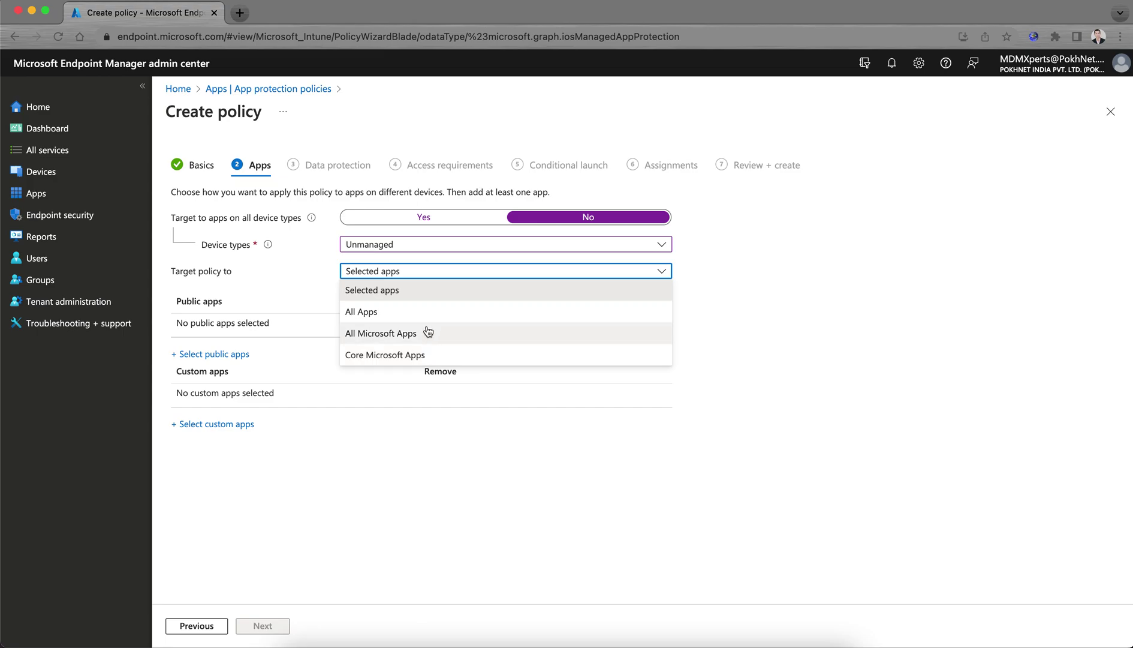
{"action": "left_click", "coordinate": [406, 291]}
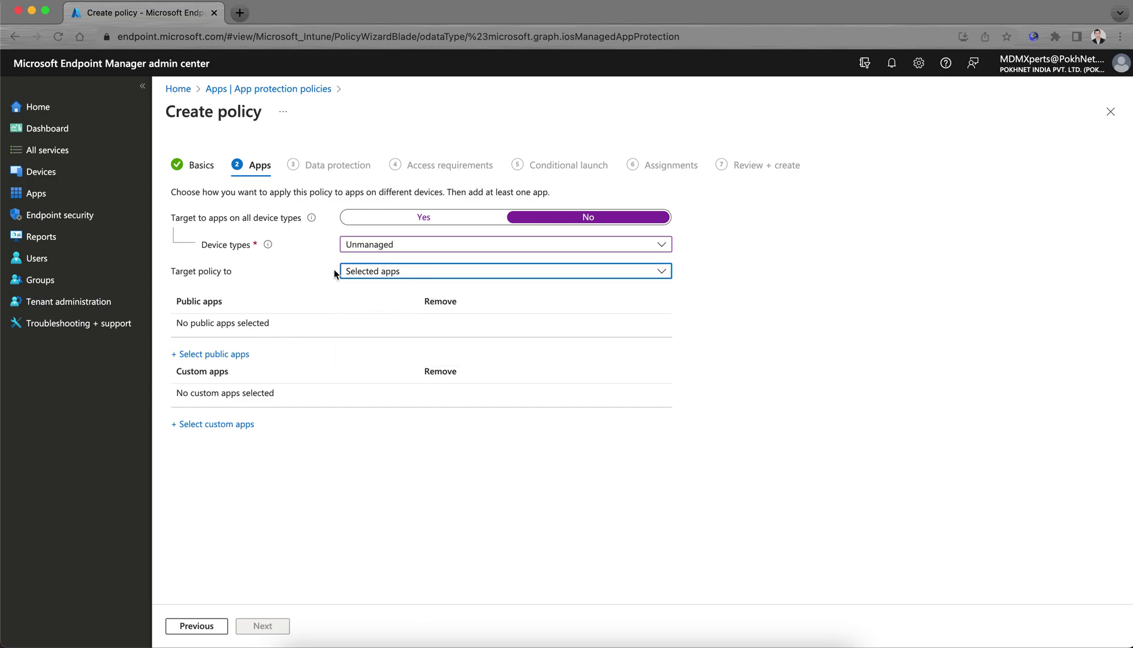
{"action": "left_click", "coordinate": [213, 354]}
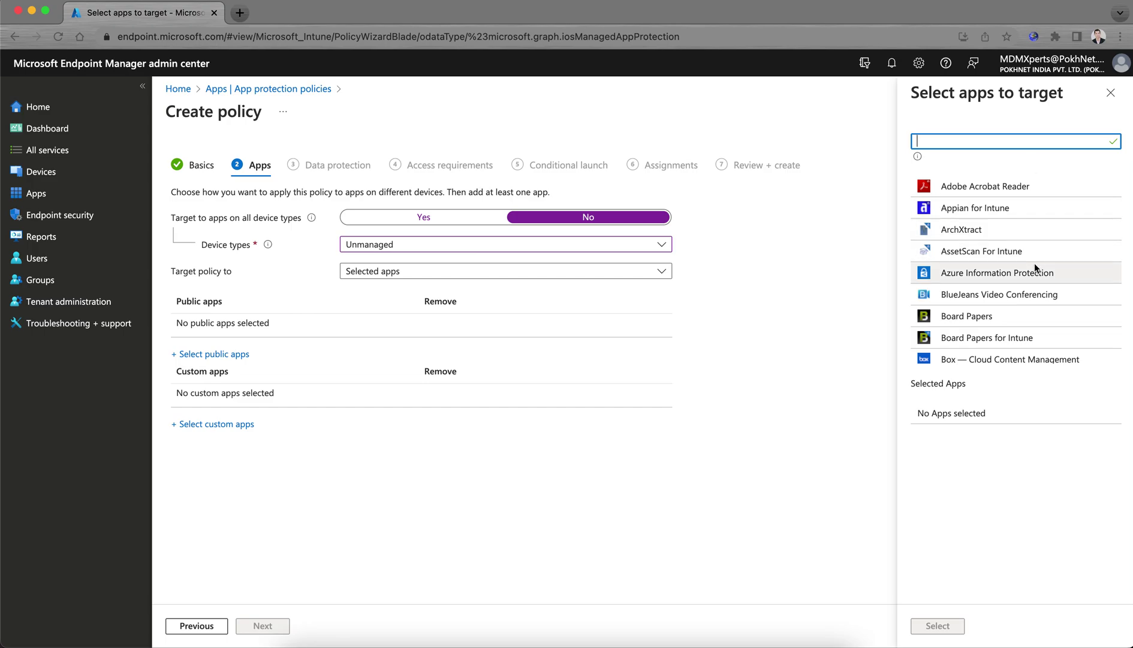
{"action": "scroll", "coordinate": [1035, 263], "scroll_direction": "down", "scroll_amount": 10}
{"action": "scroll", "coordinate": [1035, 263], "scroll_direction": "down", "scroll_amount": 20}
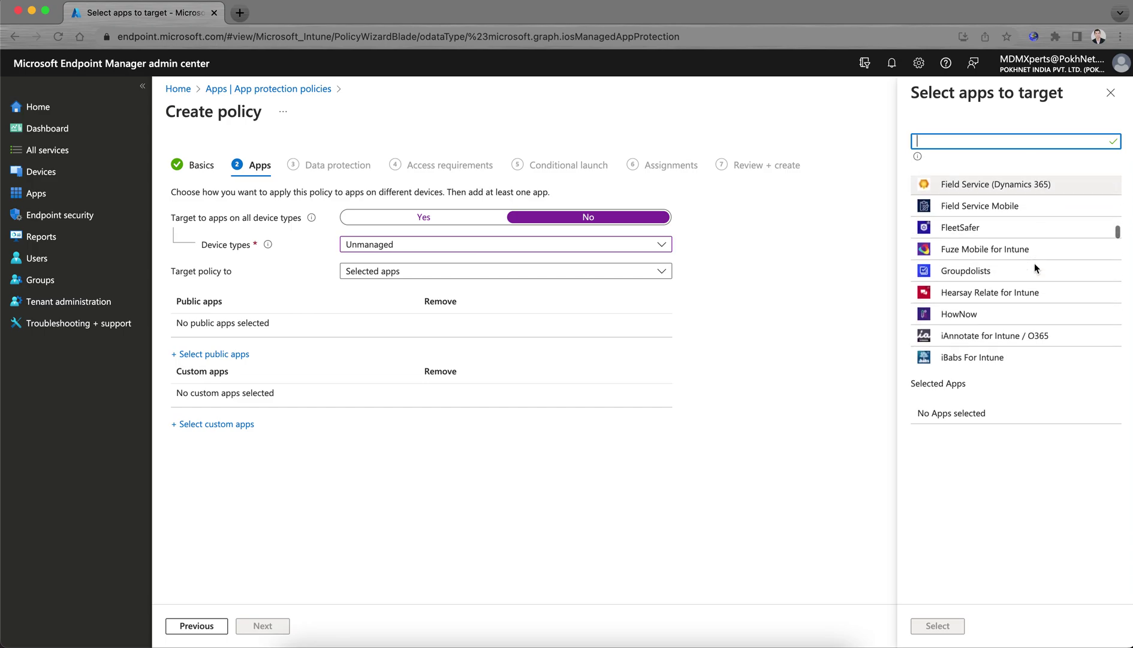
{"action": "scroll", "coordinate": [1034, 267], "scroll_direction": "down", "scroll_amount": 10}
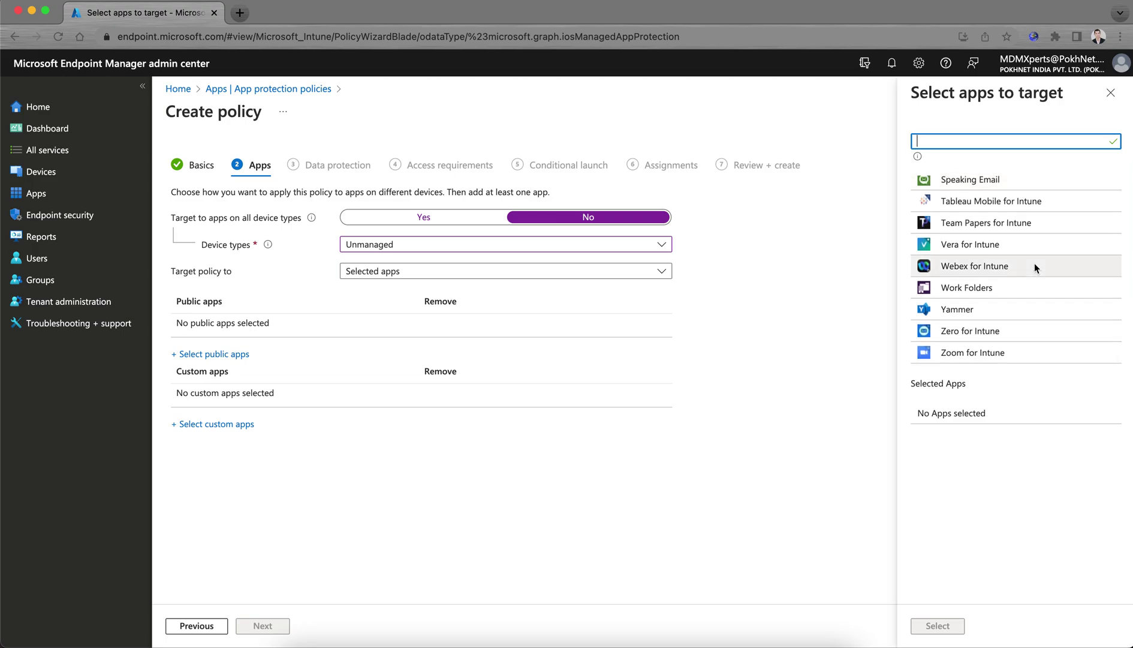
{"action": "scroll", "coordinate": [1034, 268], "scroll_direction": "up", "scroll_amount": 20}
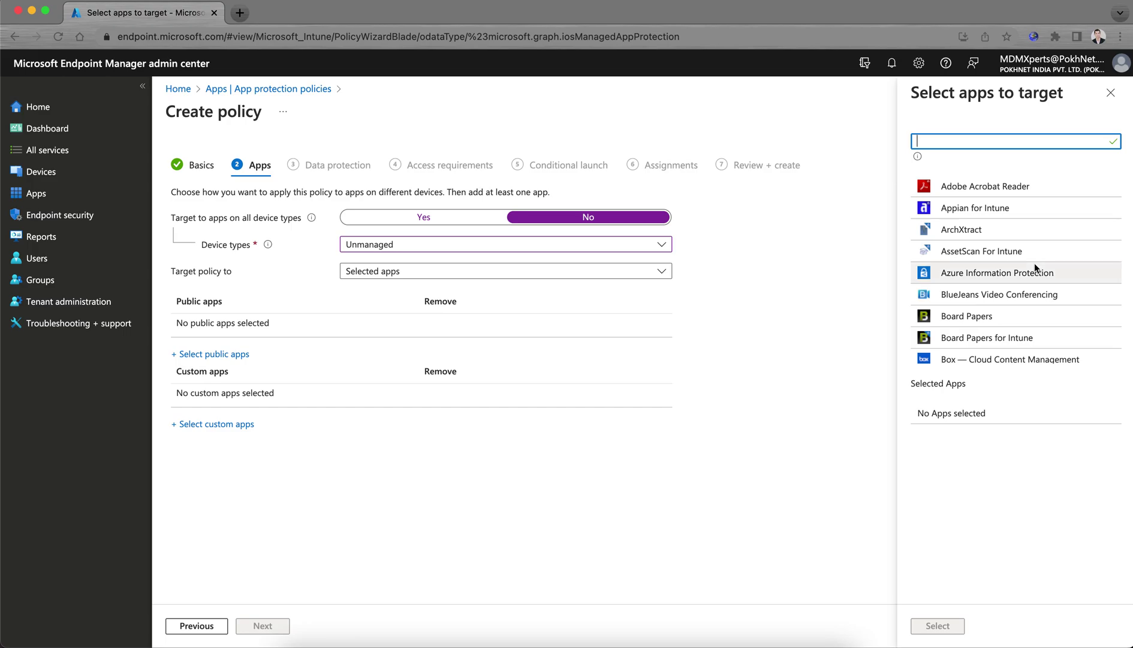
Add Microsoft Outlook, OneNote, OneDrive, Office and SharePoint to the selected public apps.
{"action": "scroll", "coordinate": [1043, 240], "scroll_direction": "down", "scroll_amount": 3}
{"action": "scroll", "coordinate": [1042, 243], "scroll_direction": "down", "scroll_amount": 10}
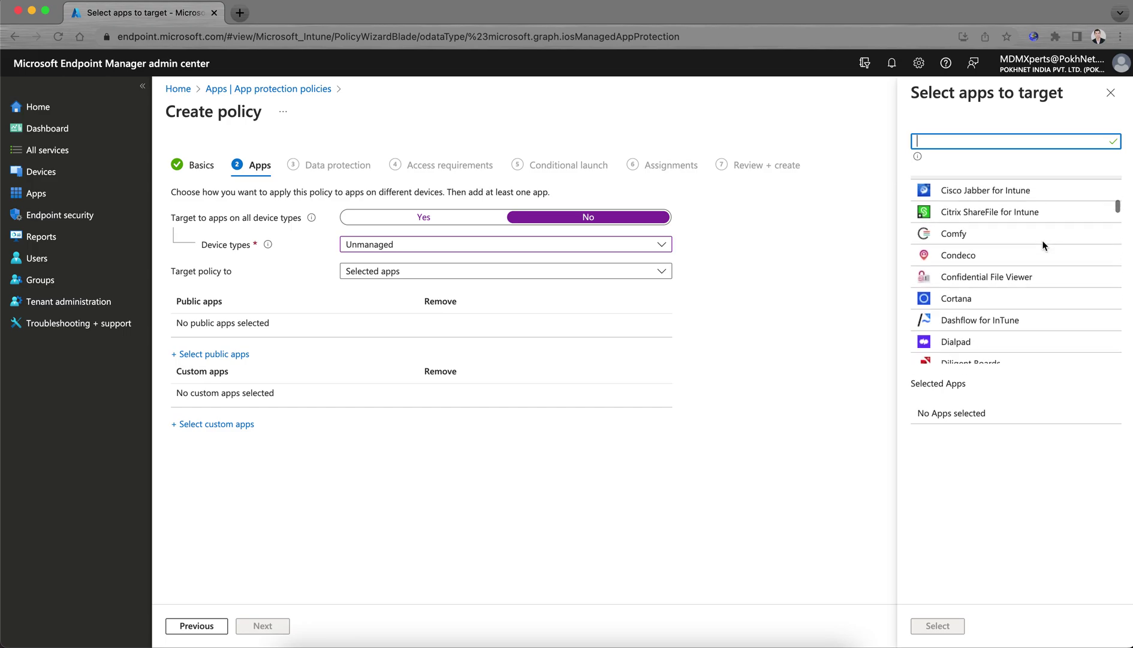
{"action": "scroll", "coordinate": [1042, 243], "scroll_direction": "down", "scroll_amount": 10}
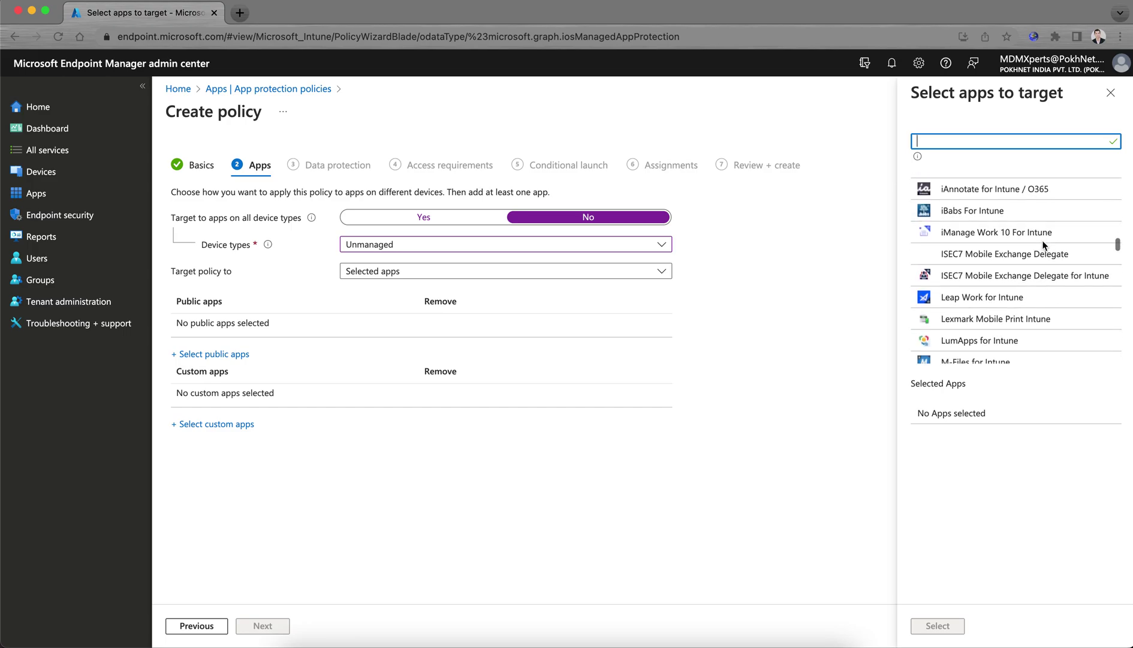
{"action": "scroll", "coordinate": [1043, 242], "scroll_direction": "down", "scroll_amount": 8}
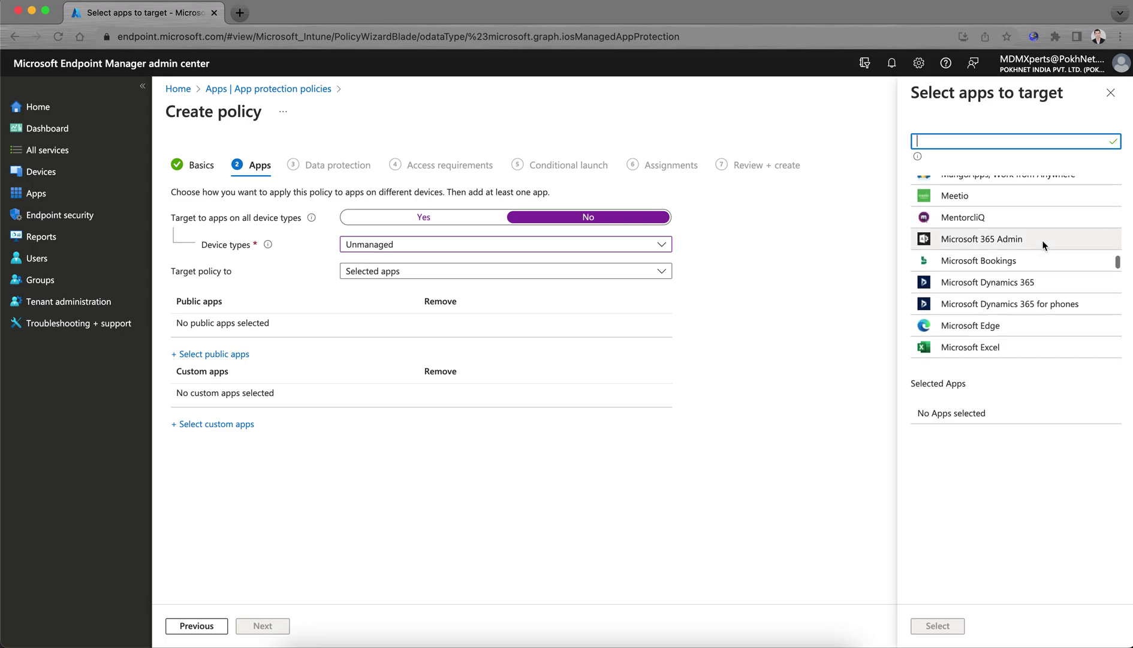
{"action": "scroll", "coordinate": [1042, 243], "scroll_direction": "down", "scroll_amount": 2}
{"action": "left_click", "coordinate": [1030, 281]}
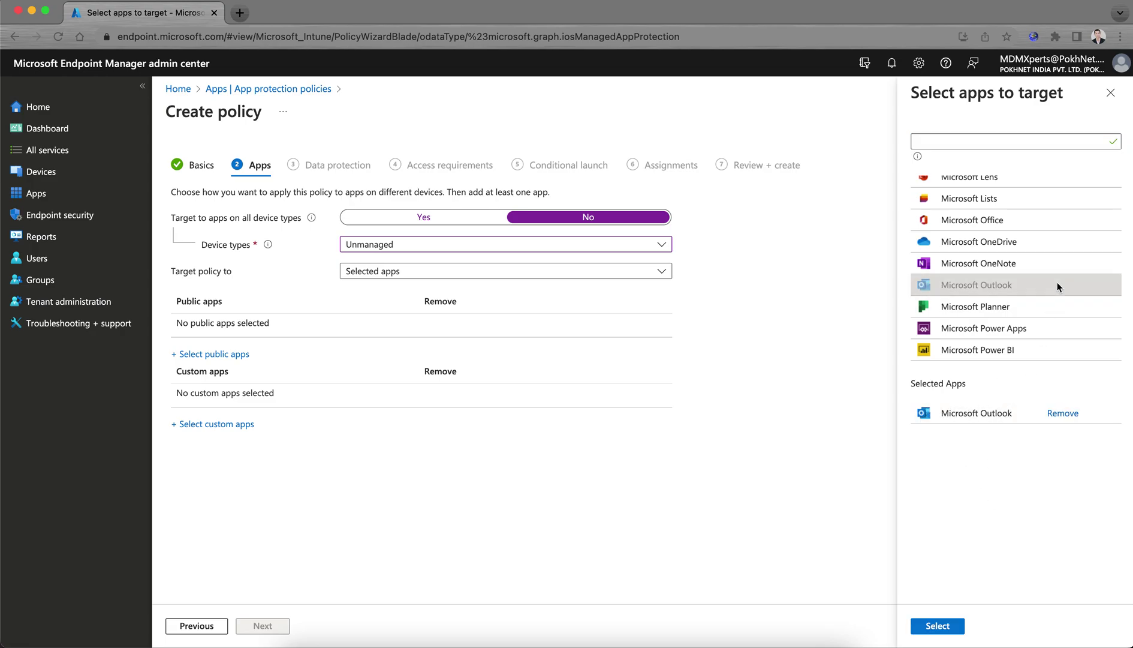
{"action": "left_click", "coordinate": [1019, 264]}
{"action": "left_click", "coordinate": [1023, 241]}
{"action": "left_click", "coordinate": [1018, 220]}
{"action": "scroll", "coordinate": [1086, 282], "scroll_direction": "down", "scroll_amount": 2}
{"action": "left_click", "coordinate": [1012, 321]}
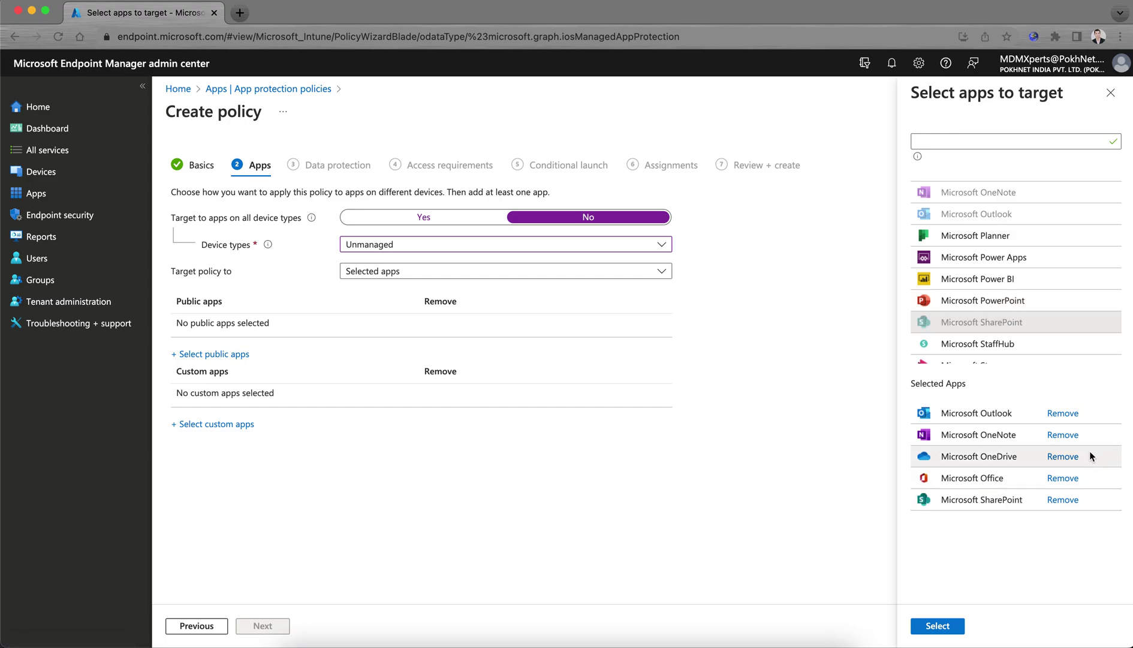
Remove OneNote, Office and OneDrive from the selected apps and confirm the selection of Outlook and SharePoint.
{"action": "left_click", "coordinate": [1072, 438]}
{"action": "left_click", "coordinate": [1063, 457]}
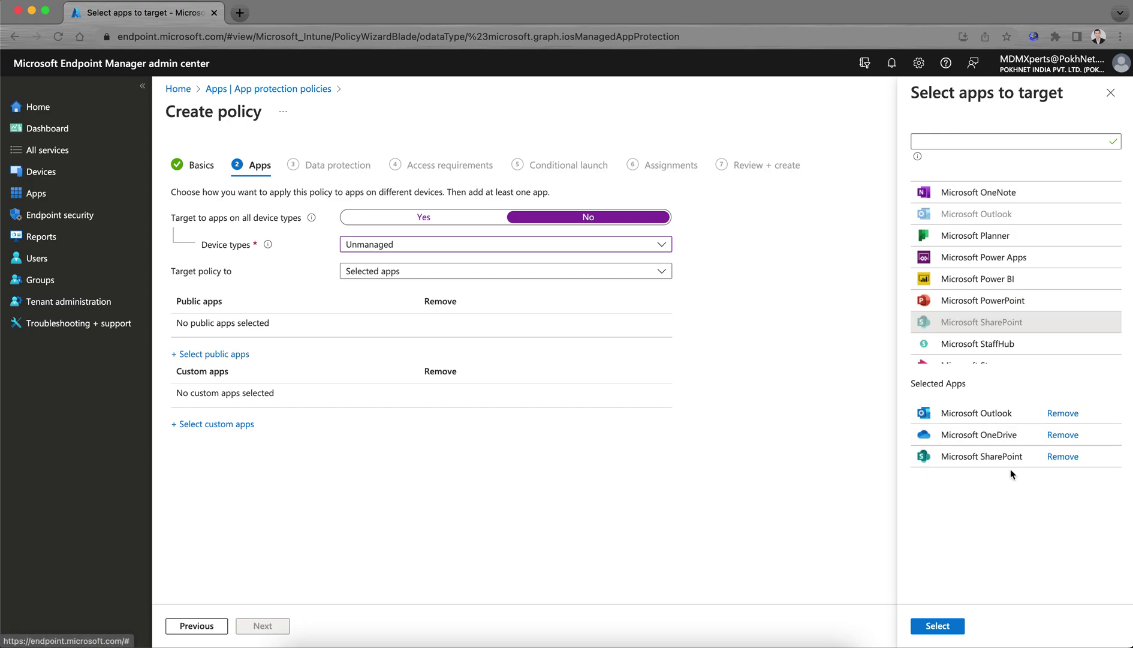
{"action": "left_click", "coordinate": [1062, 434]}
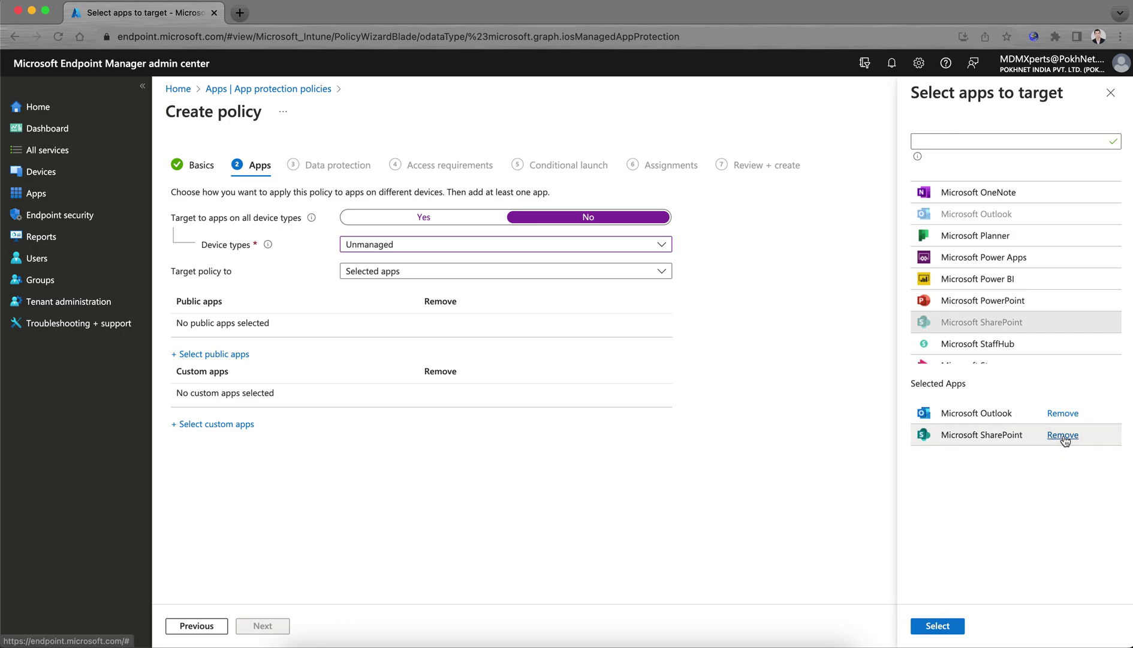
{"action": "left_click", "coordinate": [950, 623]}
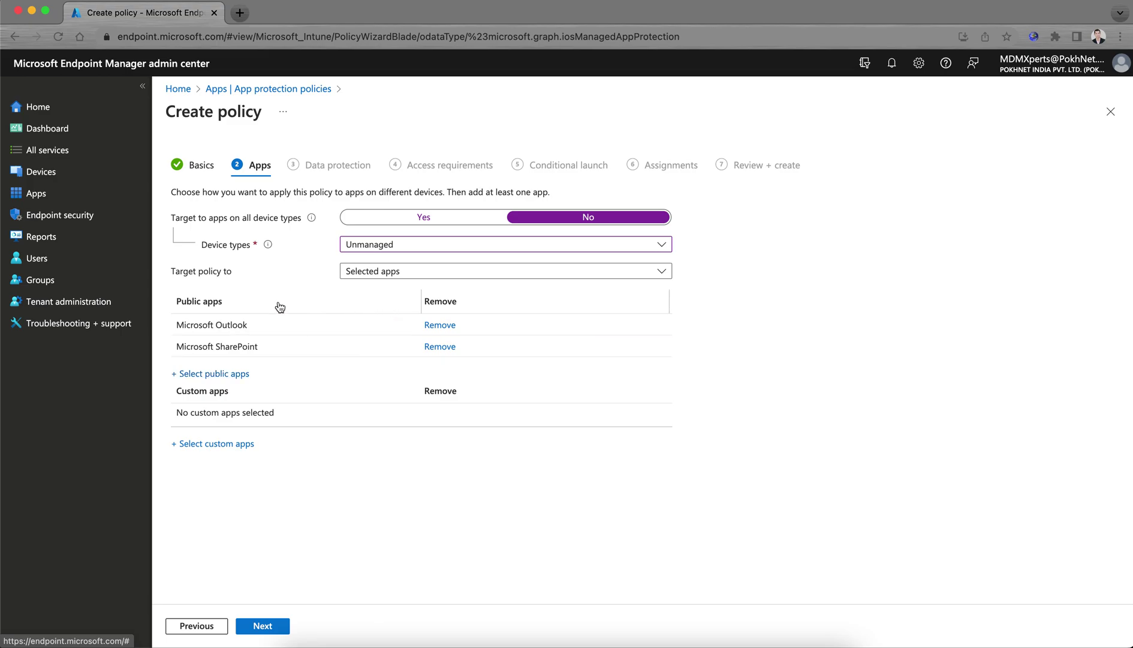
Change the policy target to All Apps and view the list of apps that will be targeted.
{"action": "left_click", "coordinate": [423, 275]}
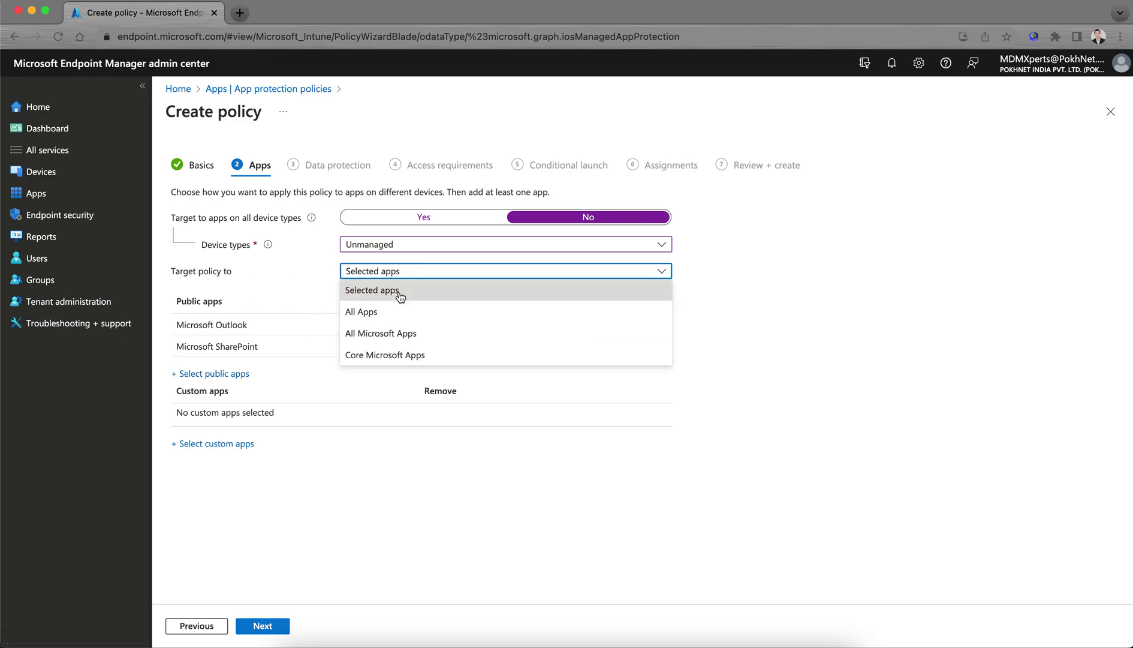
{"action": "left_click", "coordinate": [383, 309]}
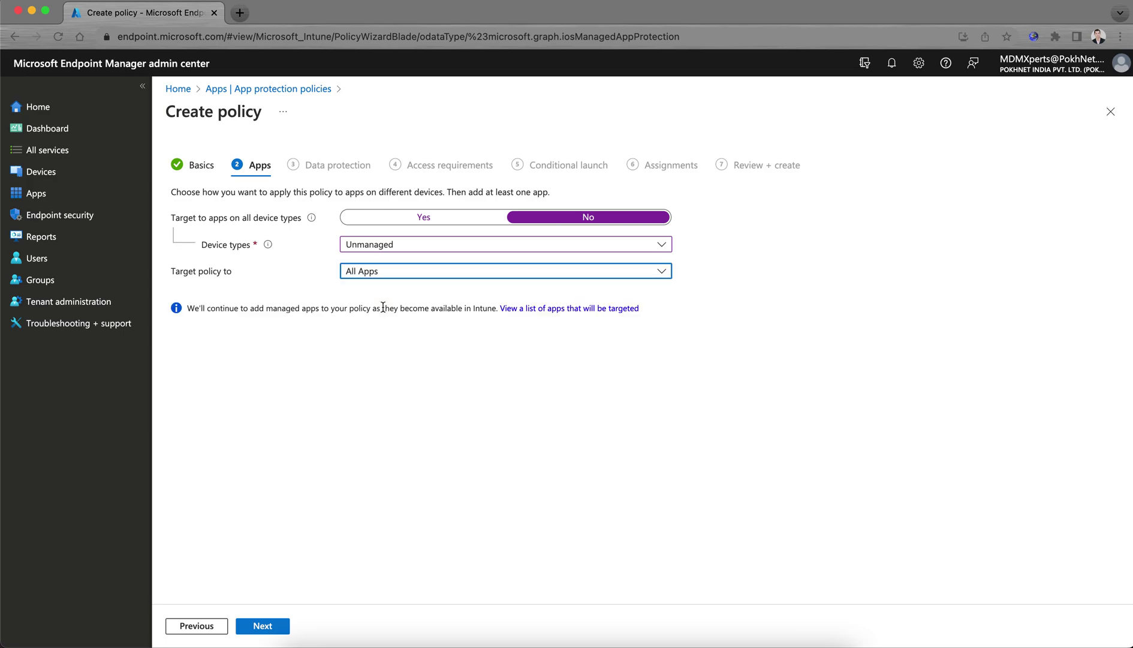
{"action": "left_click", "coordinate": [522, 309]}
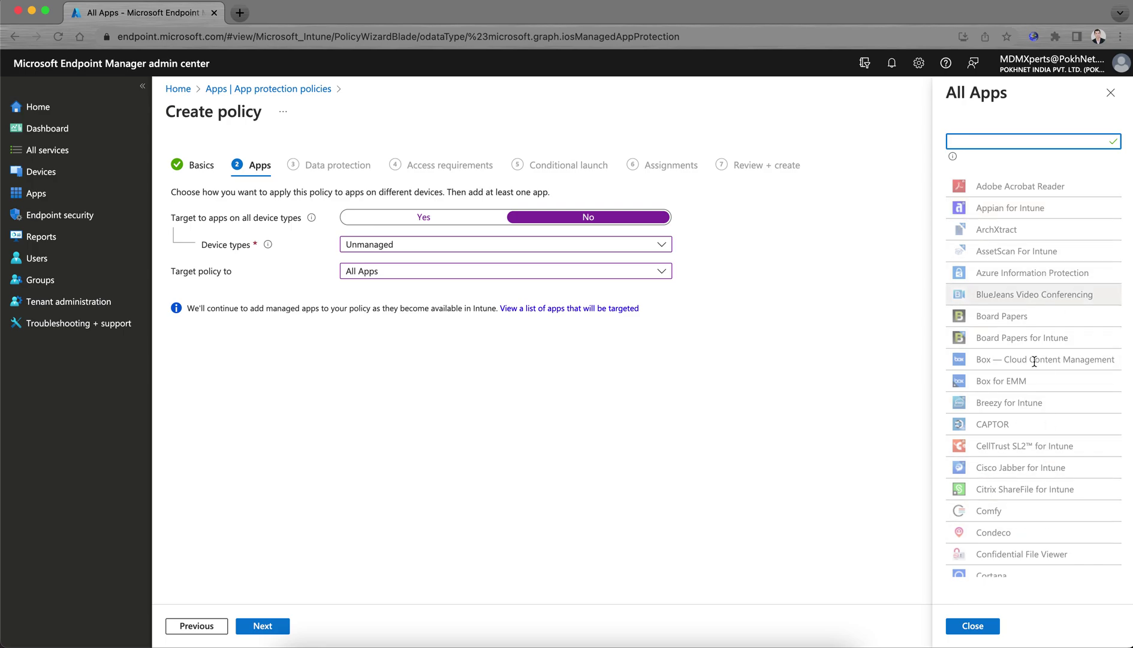
{"action": "left_click", "coordinate": [1109, 93]}
Change the policy target to Core Microsoft Apps and view the list of apps that will be targeted.
{"action": "left_click", "coordinate": [506, 276]}
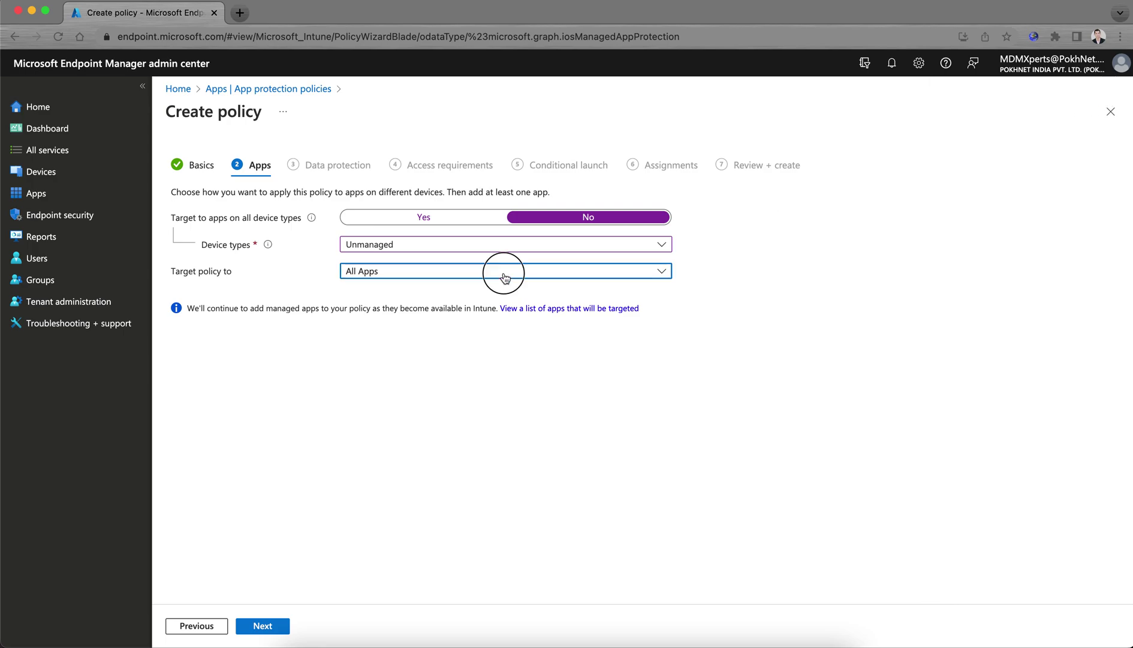
{"action": "left_click", "coordinate": [393, 354]}
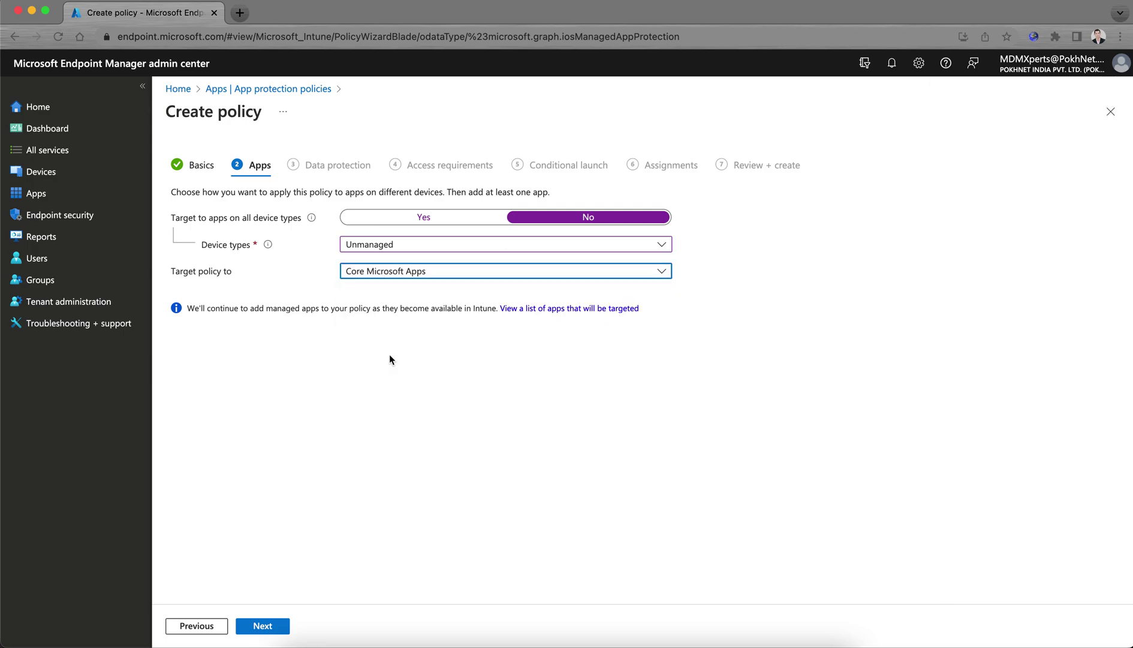
{"action": "left_click", "coordinate": [547, 314]}
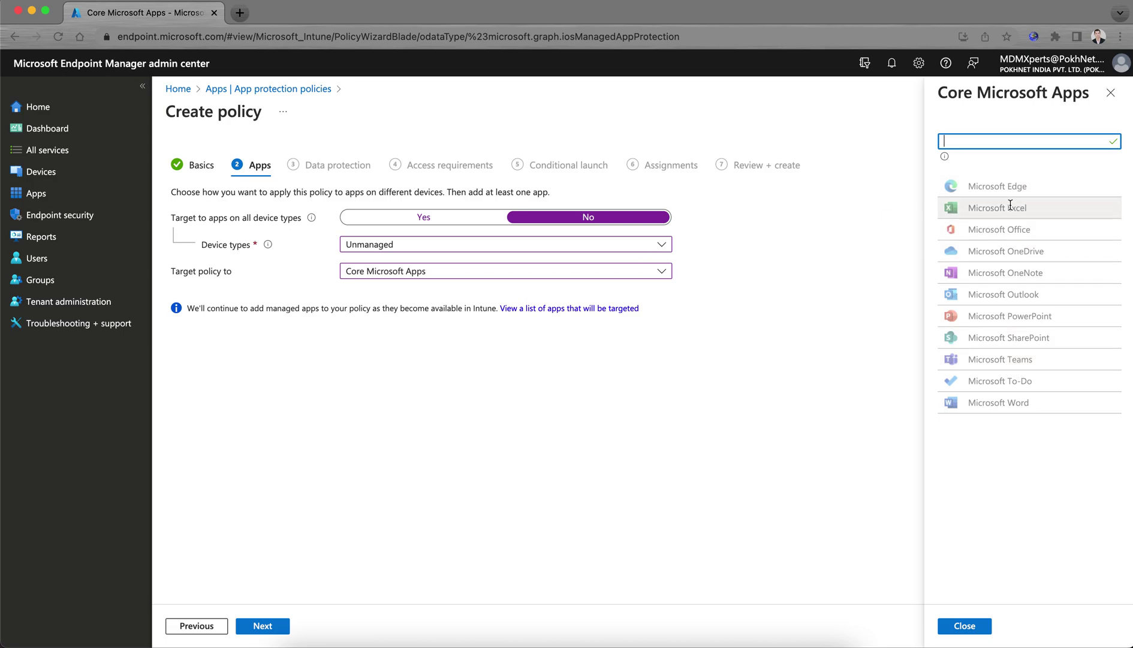
{"action": "left_click", "coordinate": [1111, 92]}
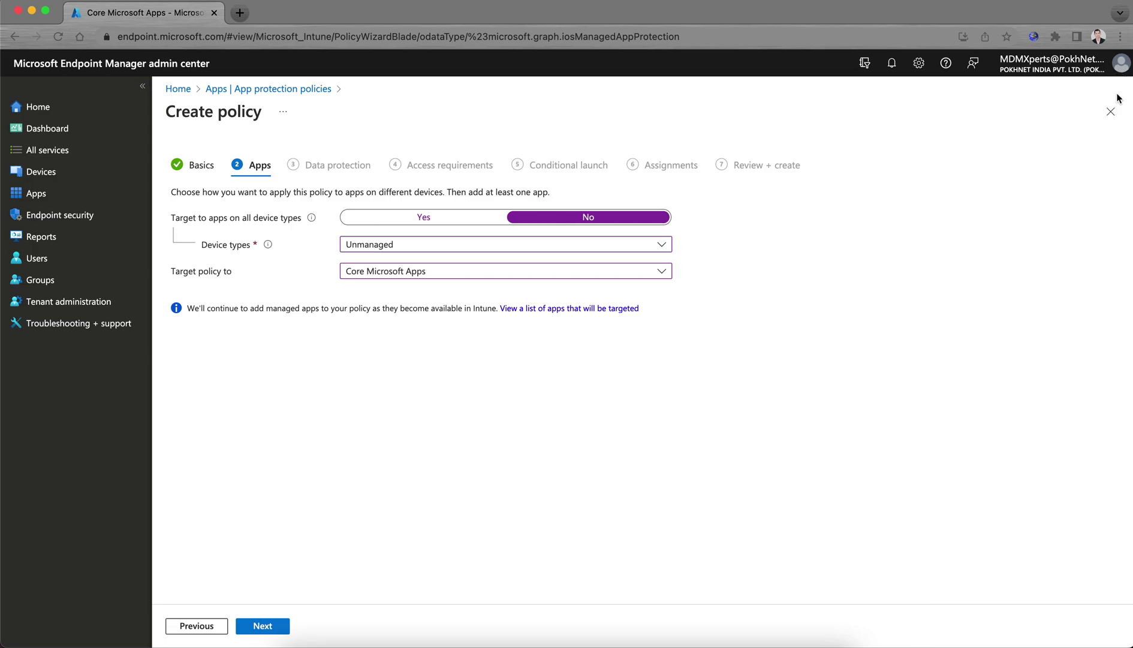
Set the policy target back to Selected apps and continue to the data protection settings.
{"action": "left_click", "coordinate": [414, 271]}
{"action": "left_click", "coordinate": [427, 292]}
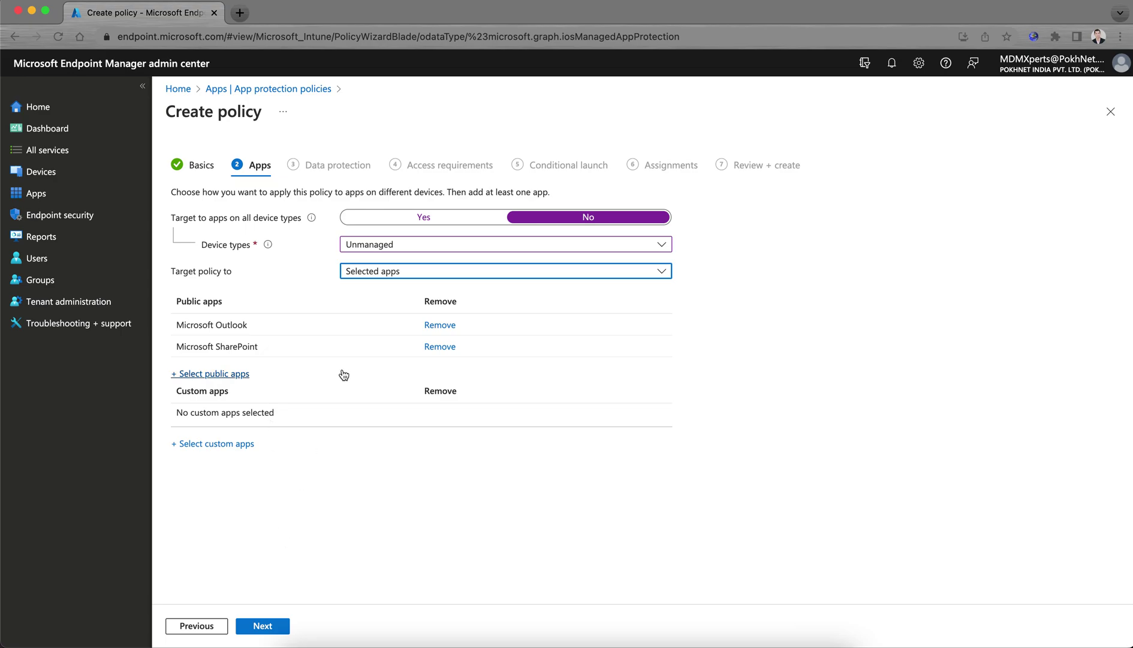
{"action": "left_click", "coordinate": [395, 270]}
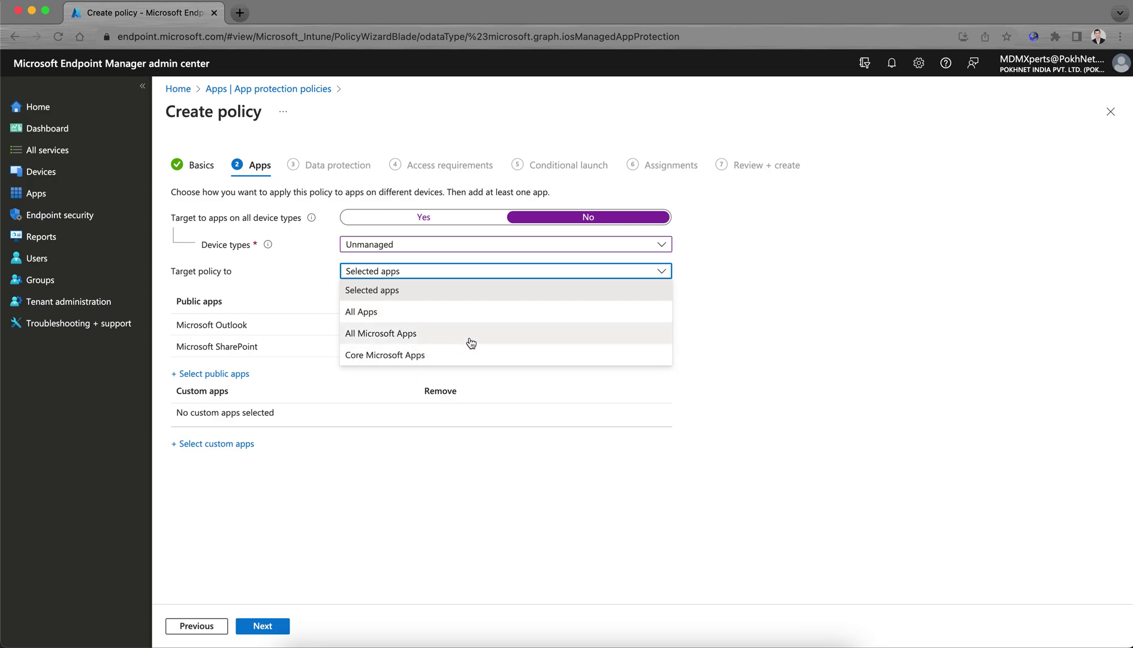
{"action": "double_click", "coordinate": [801, 333]}
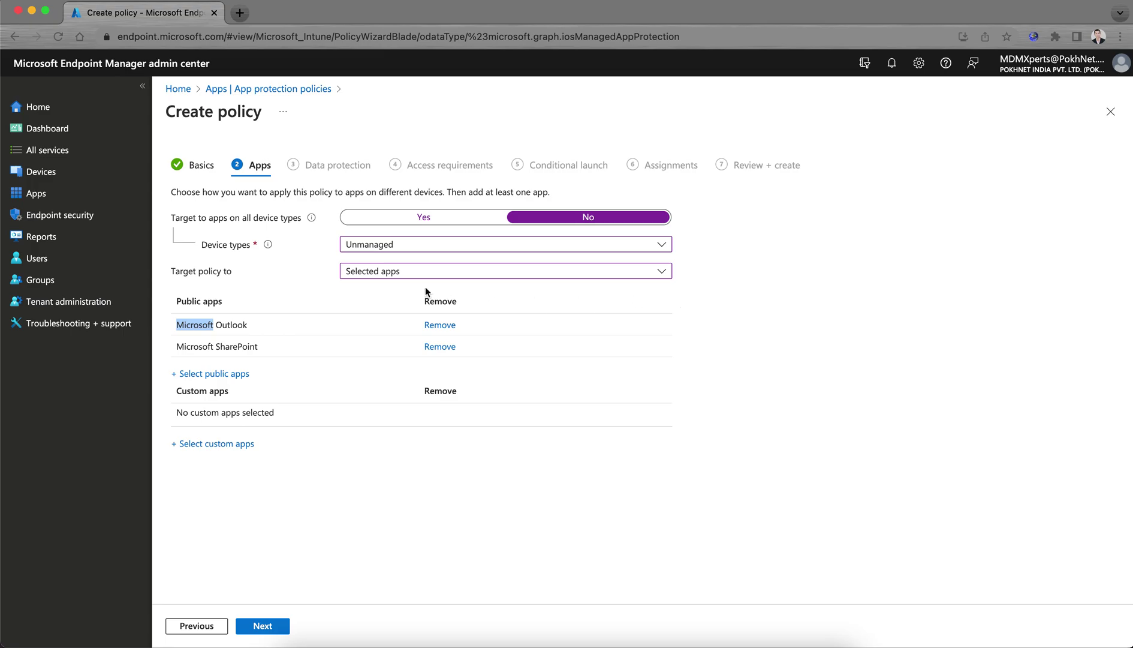
{"action": "left_click", "coordinate": [277, 625]}
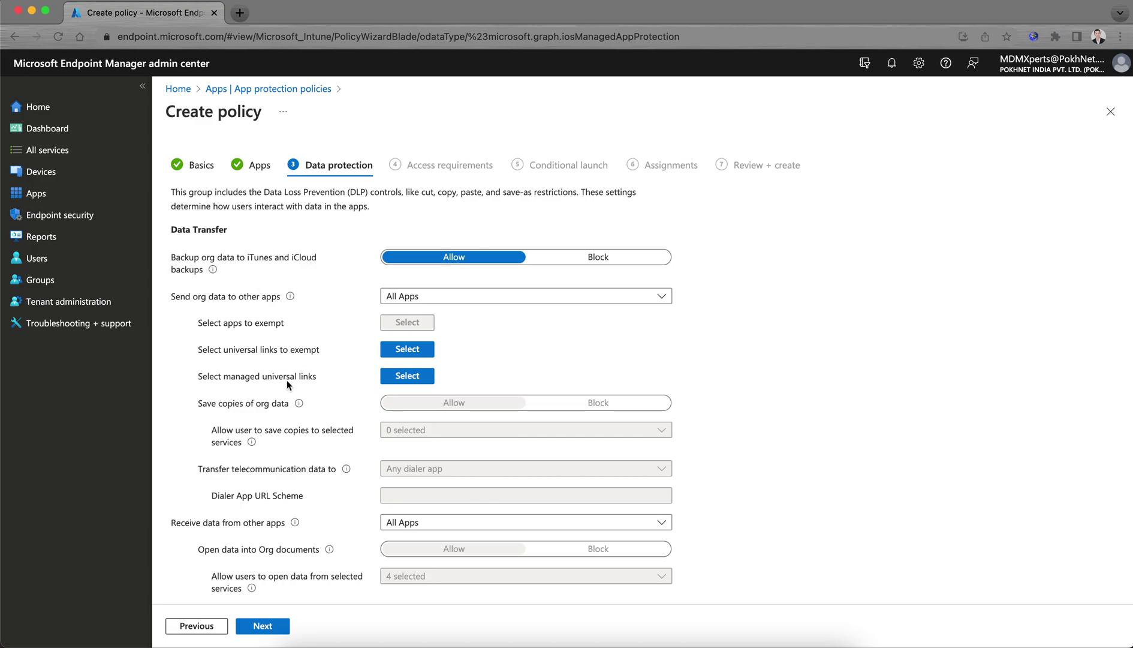
Limit sending org data to Policy managed apps with Open-In/Share filtering and block saving copies of org data.
{"action": "left_click", "coordinate": [476, 295]}
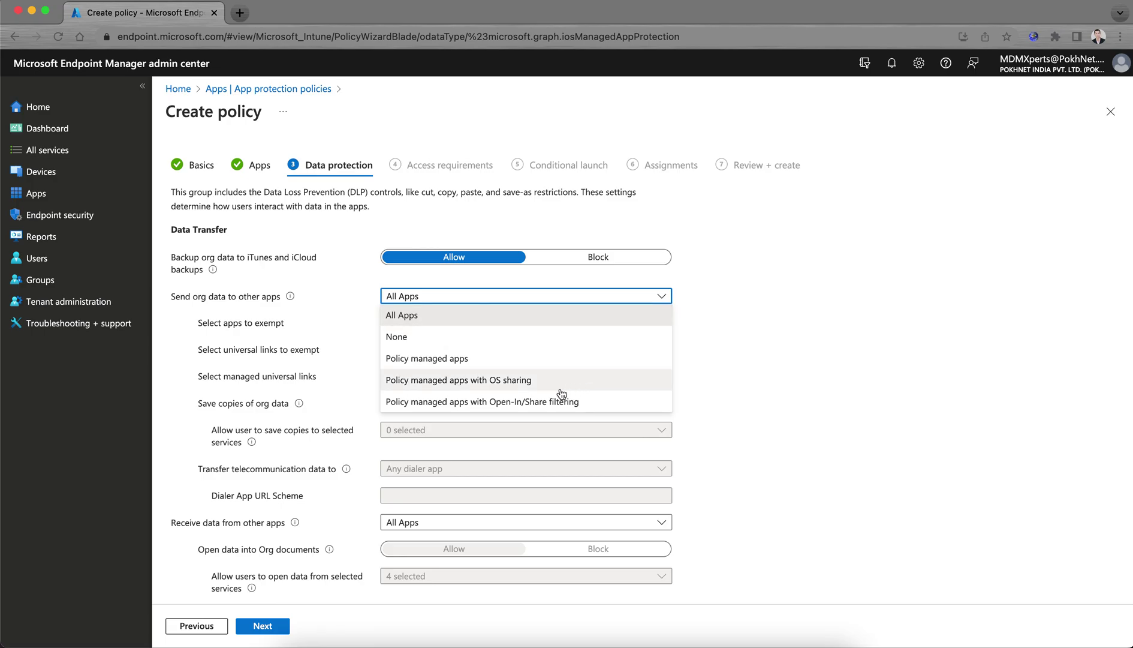
{"action": "left_click", "coordinate": [538, 407]}
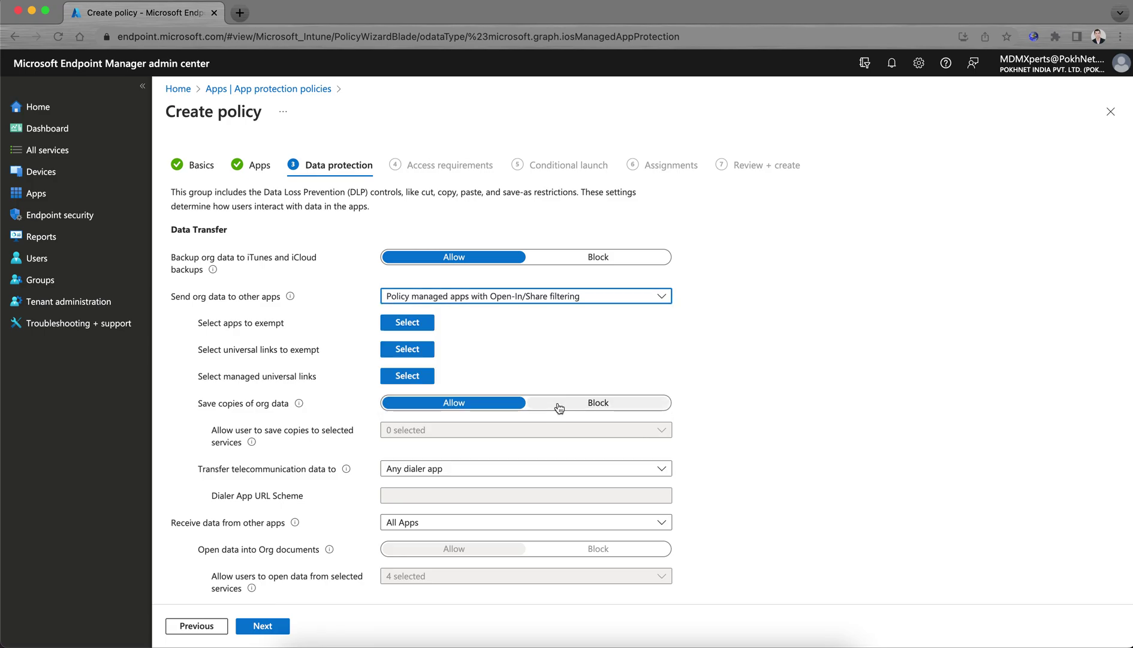
{"action": "scroll", "coordinate": [551, 351], "scroll_direction": "down", "scroll_amount": 1}
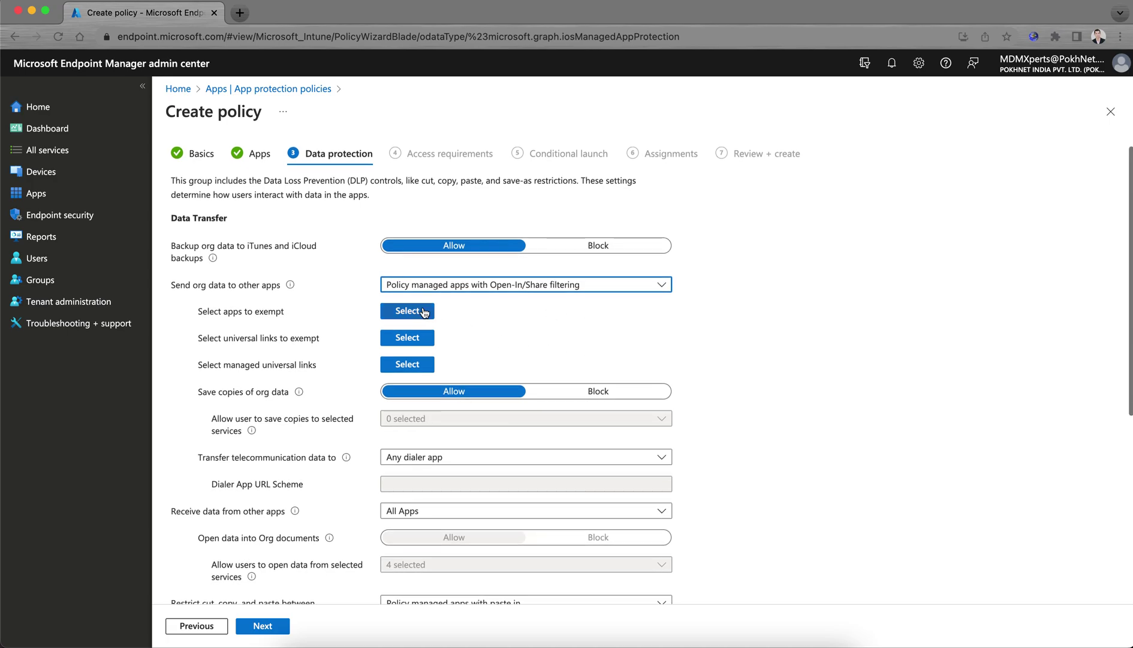
{"action": "scroll", "coordinate": [532, 322], "scroll_direction": "down", "scroll_amount": 2}
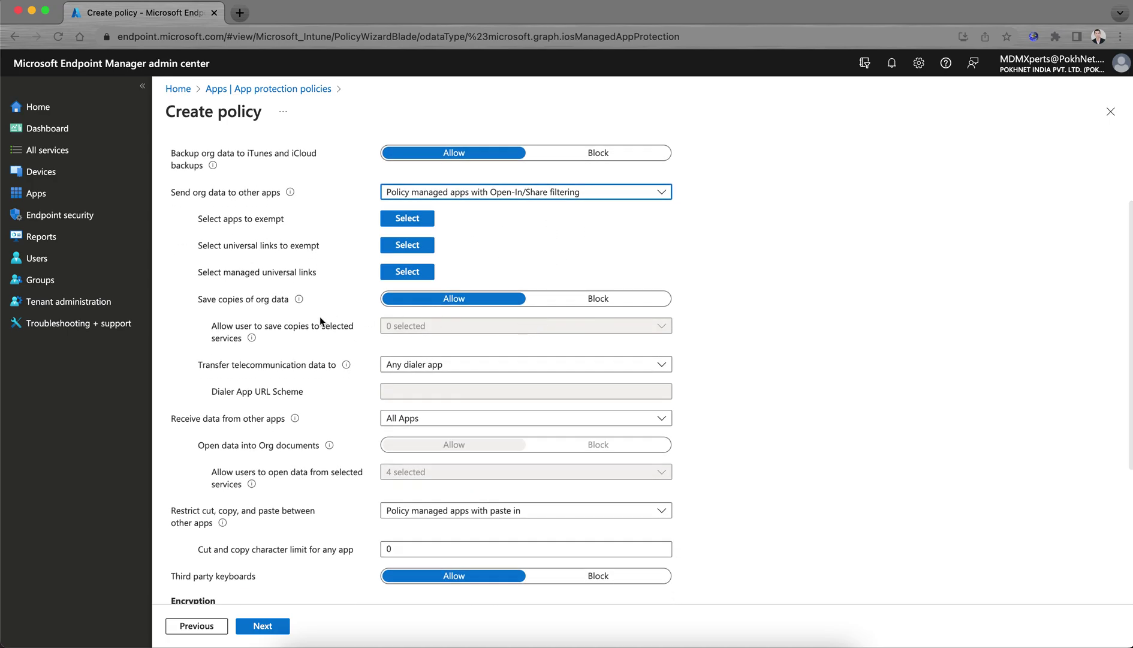
{"action": "left_click", "coordinate": [578, 300]}
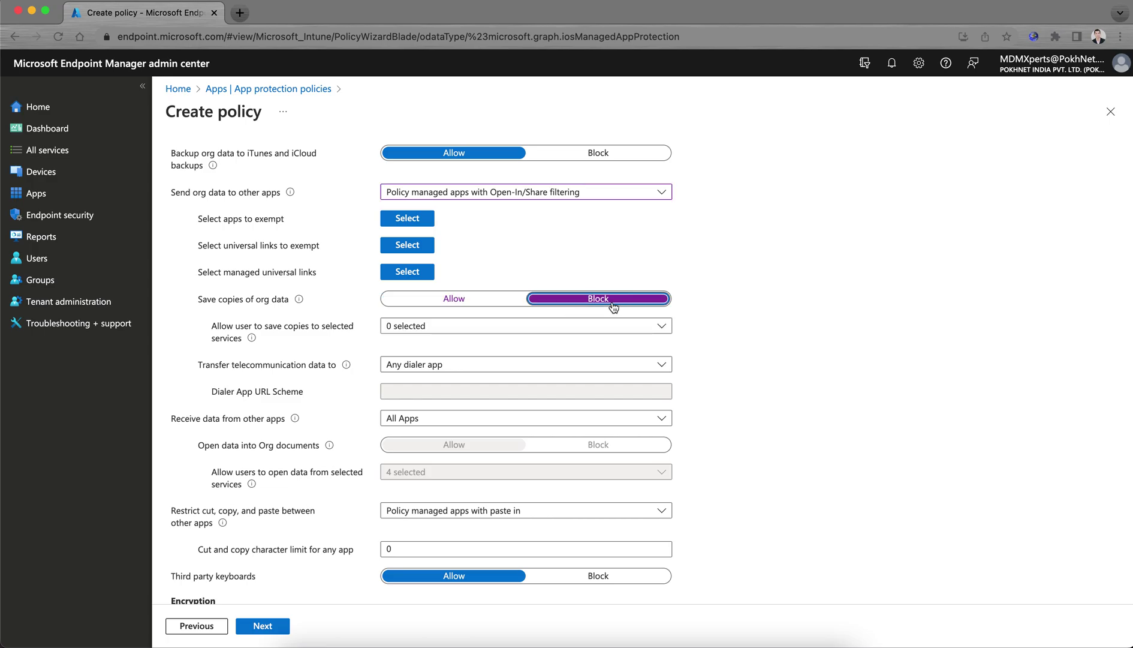
Allow users to save copies of org data only to OneDrive for Business and SharePoint.
{"action": "left_click", "coordinate": [489, 331]}
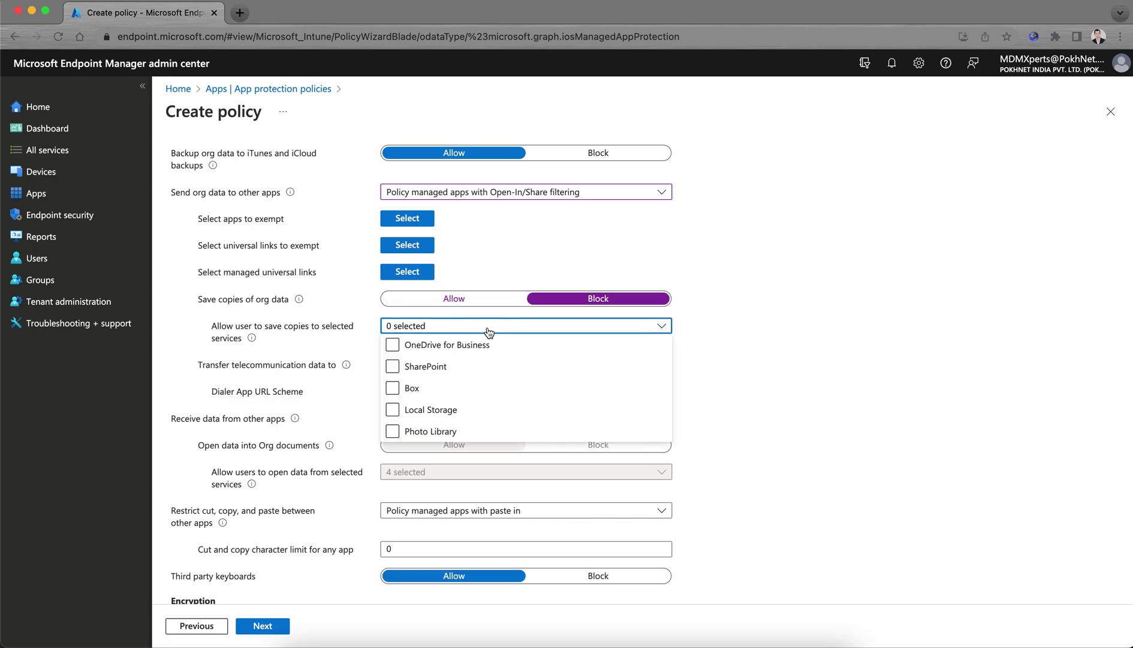
{"action": "left_click", "coordinate": [393, 367]}
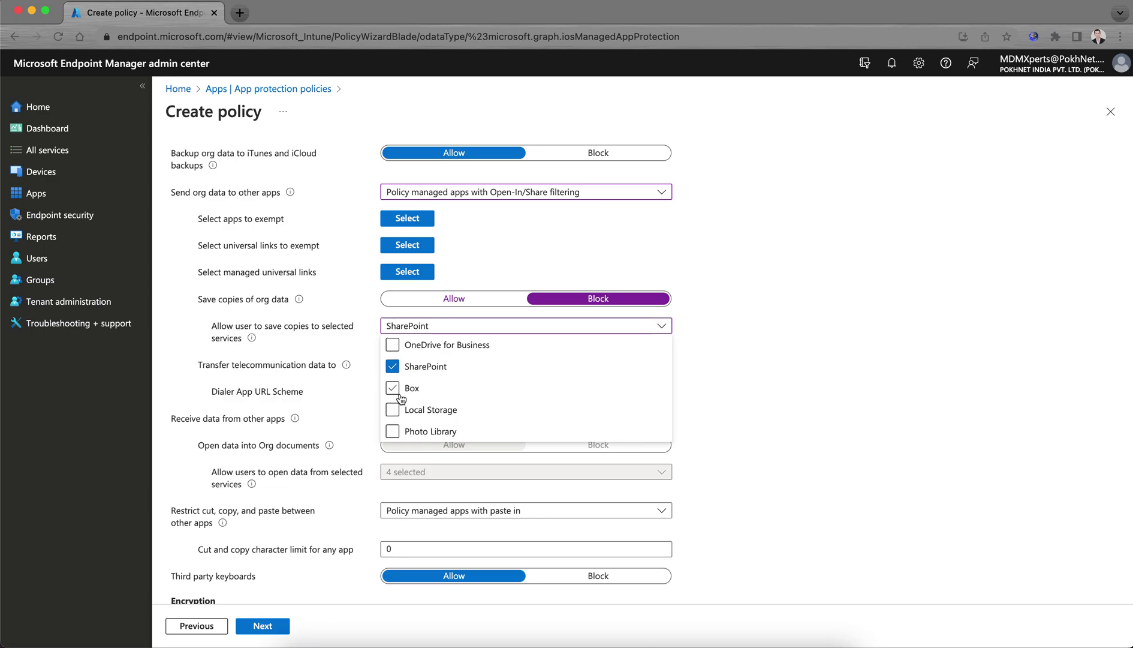
{"action": "left_click", "coordinate": [394, 349]}
{"action": "left_click", "coordinate": [392, 389]}
{"action": "left_click", "coordinate": [394, 388]}
{"action": "left_click", "coordinate": [393, 346]}
{"action": "left_click", "coordinate": [393, 346]}
{"action": "left_click", "coordinate": [821, 412]}
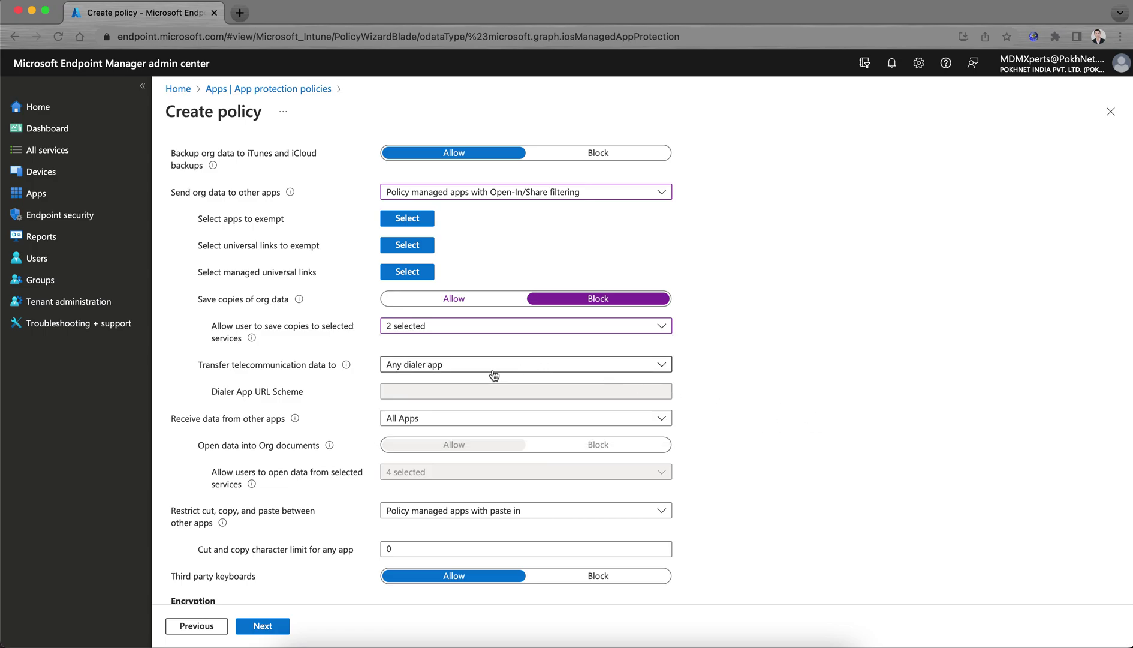
Choose All Apps for receiving data from other apps and Policy managed apps with paste in for cut, copy and paste.
{"action": "scroll", "coordinate": [456, 419], "scroll_direction": "down", "scroll_amount": 2}
{"action": "left_click", "coordinate": [461, 367]}
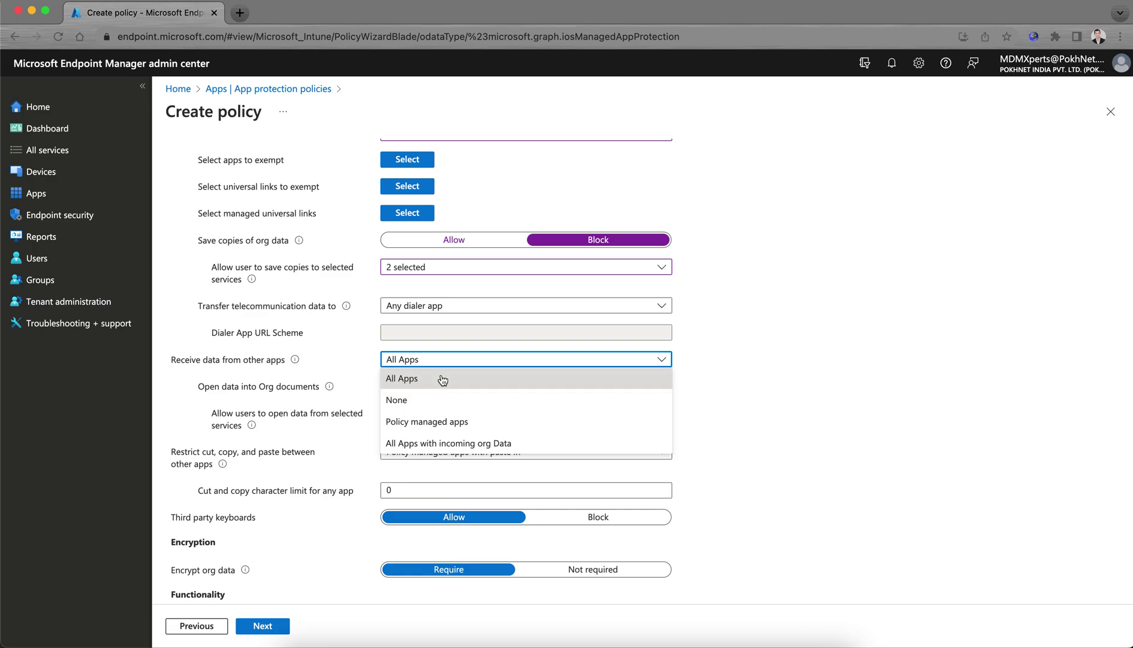
{"action": "left_click", "coordinate": [474, 379]}
{"action": "scroll", "coordinate": [744, 420], "scroll_direction": "down", "scroll_amount": 1}
{"action": "scroll", "coordinate": [720, 360], "scroll_direction": "down", "scroll_amount": 4}
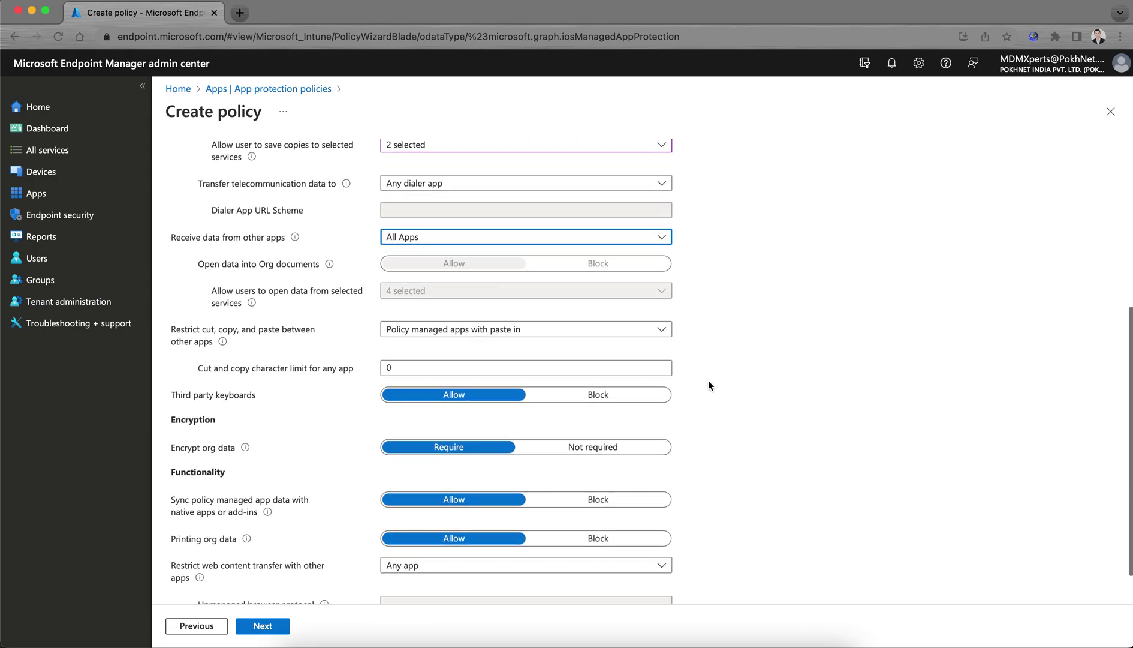
{"action": "left_click", "coordinate": [407, 281]}
{"action": "left_click", "coordinate": [542, 350]}
Read the help text for the Encrypt org data setting, including when a device PIN is needed.
{"action": "scroll", "coordinate": [747, 373], "scroll_direction": "down", "scroll_amount": 1}
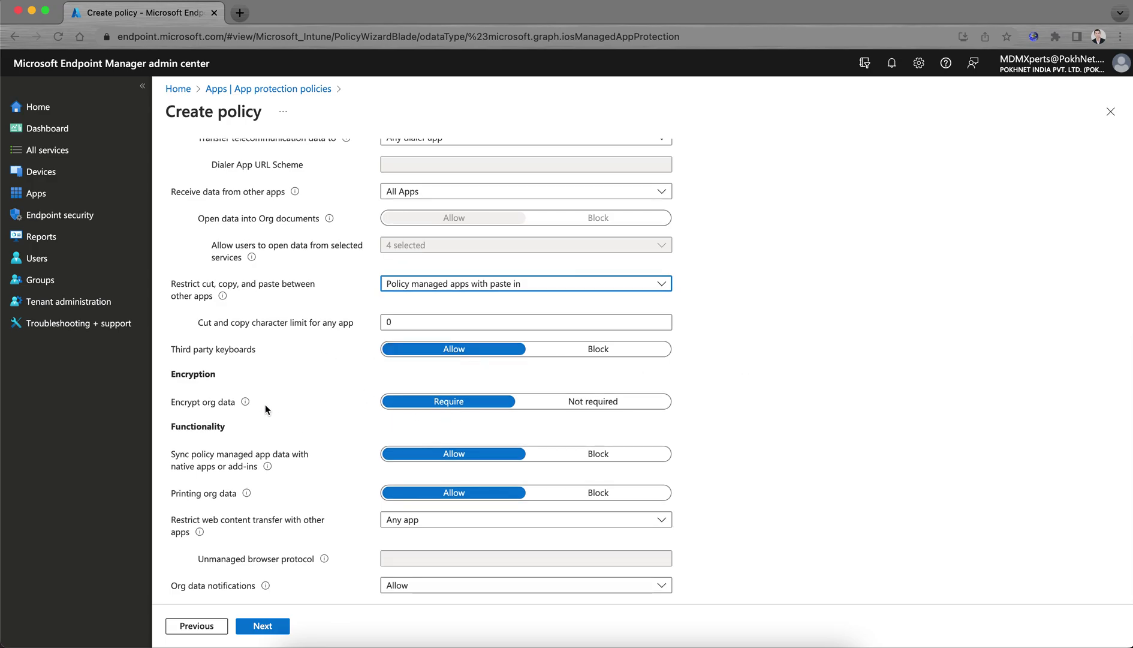
{"action": "mouse_move", "coordinate": [247, 406]}
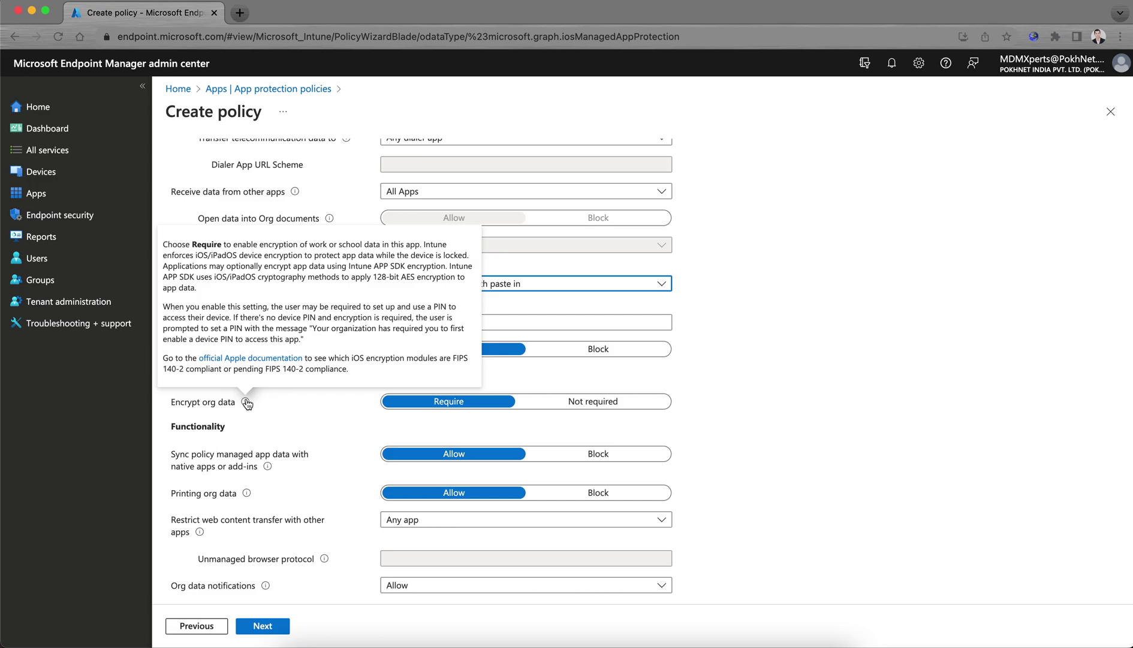
{"action": "left_click_drag", "start_coordinate": [185, 307], "coordinate": [456, 337]}
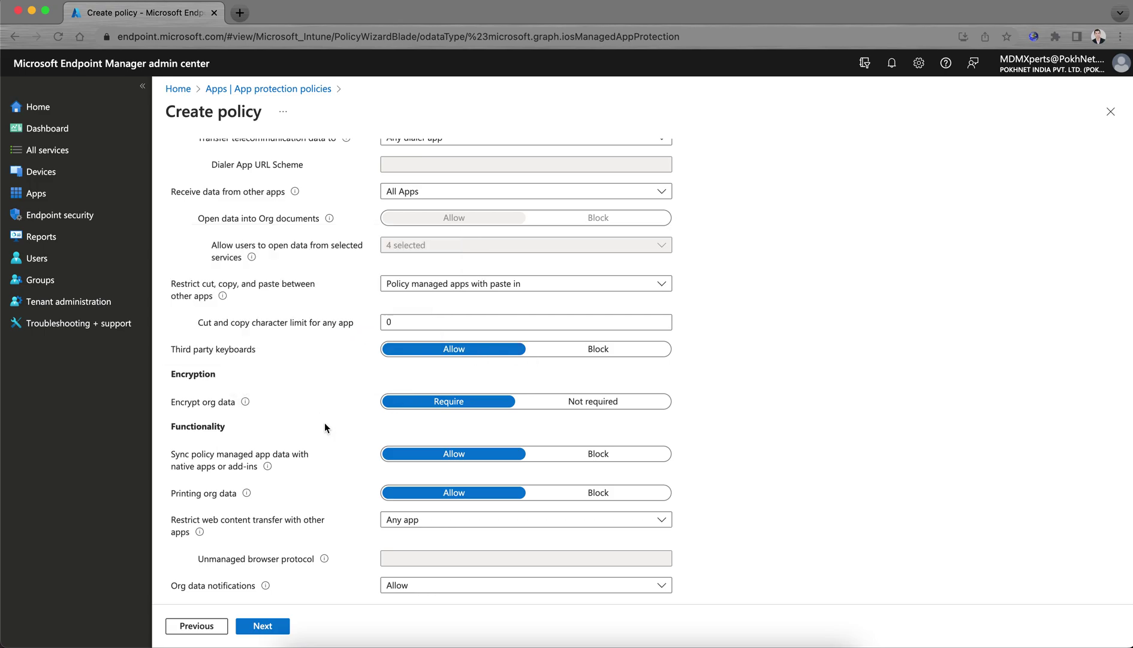
Set Encrypt org data to Require and continue to the access requirements.
{"action": "left_click", "coordinate": [470, 404]}
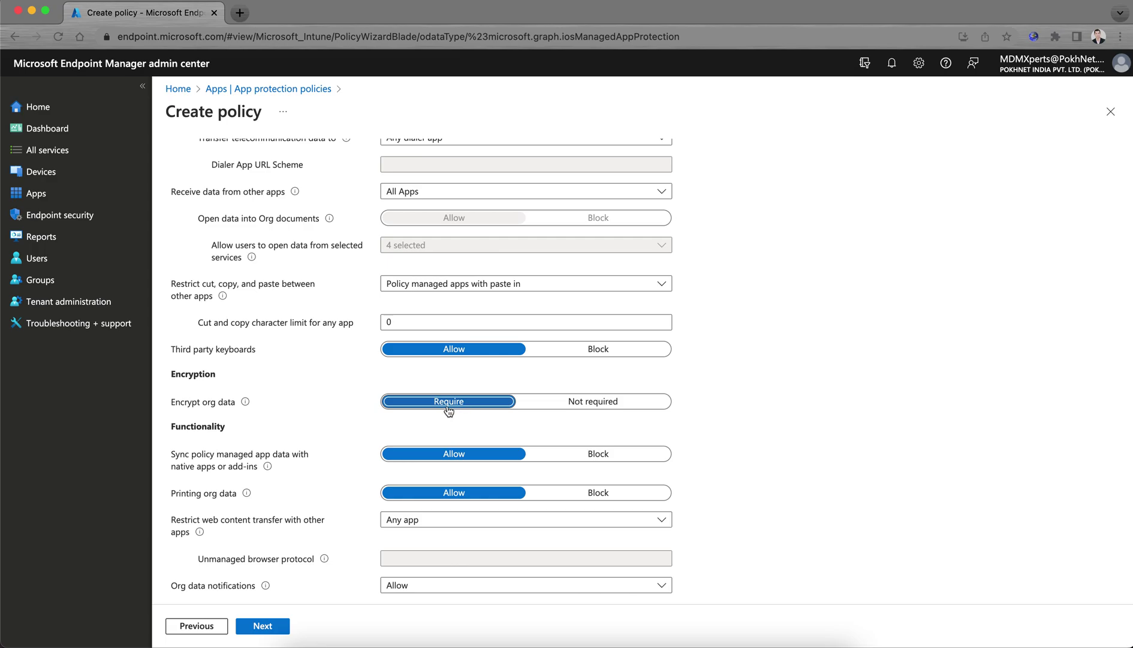
{"action": "left_click", "coordinate": [544, 409]}
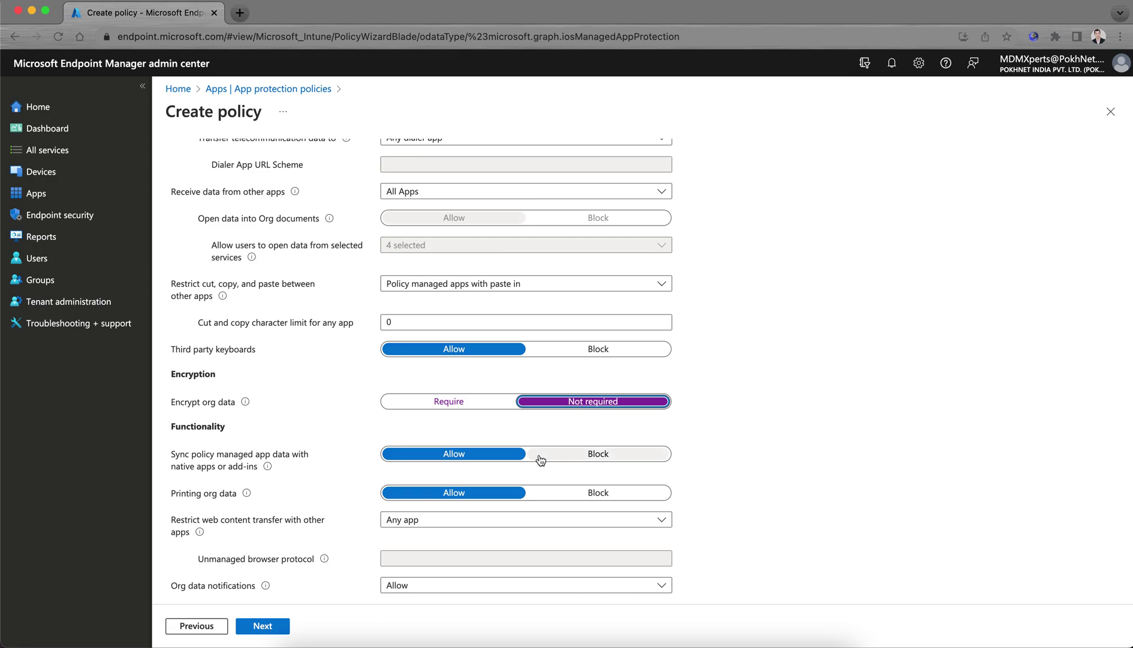
{"action": "left_click", "coordinate": [471, 402]}
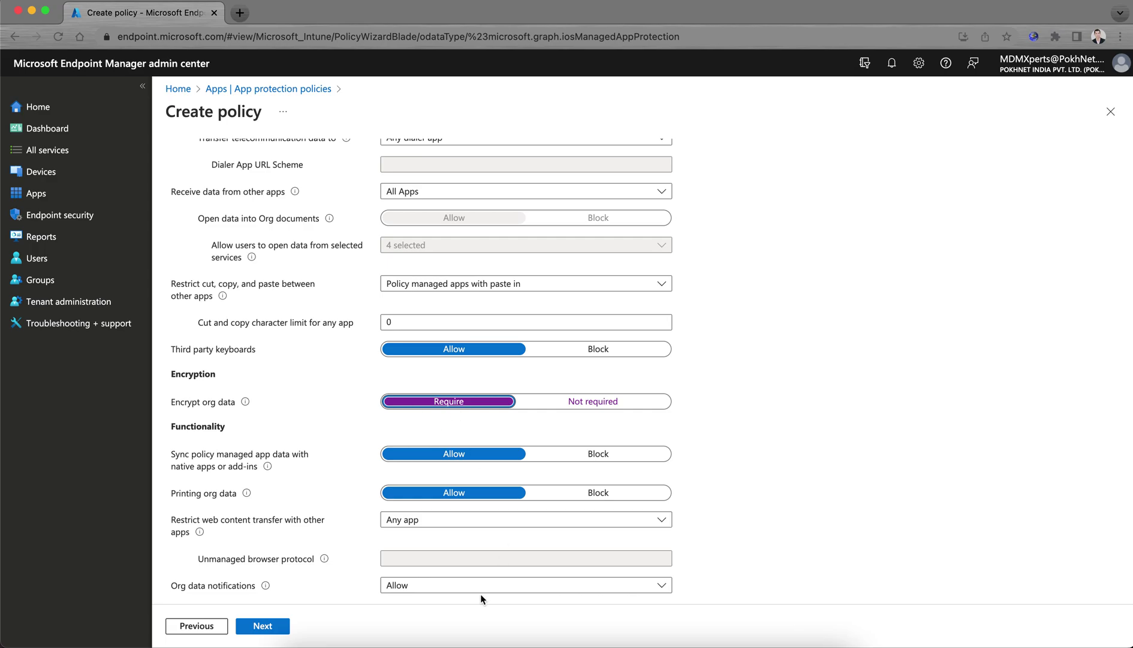
{"action": "left_click", "coordinate": [277, 624]}
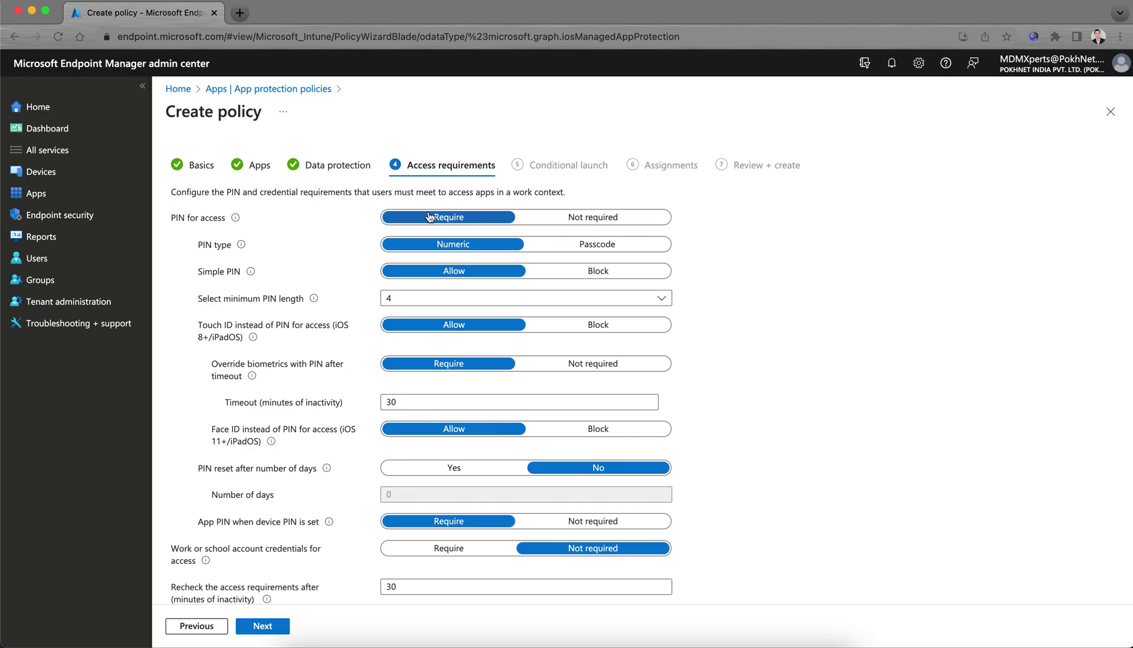
Set the minimum PIN length to 6, block simple PINs and check the remaining access requirements.
{"action": "left_click", "coordinate": [419, 298]}
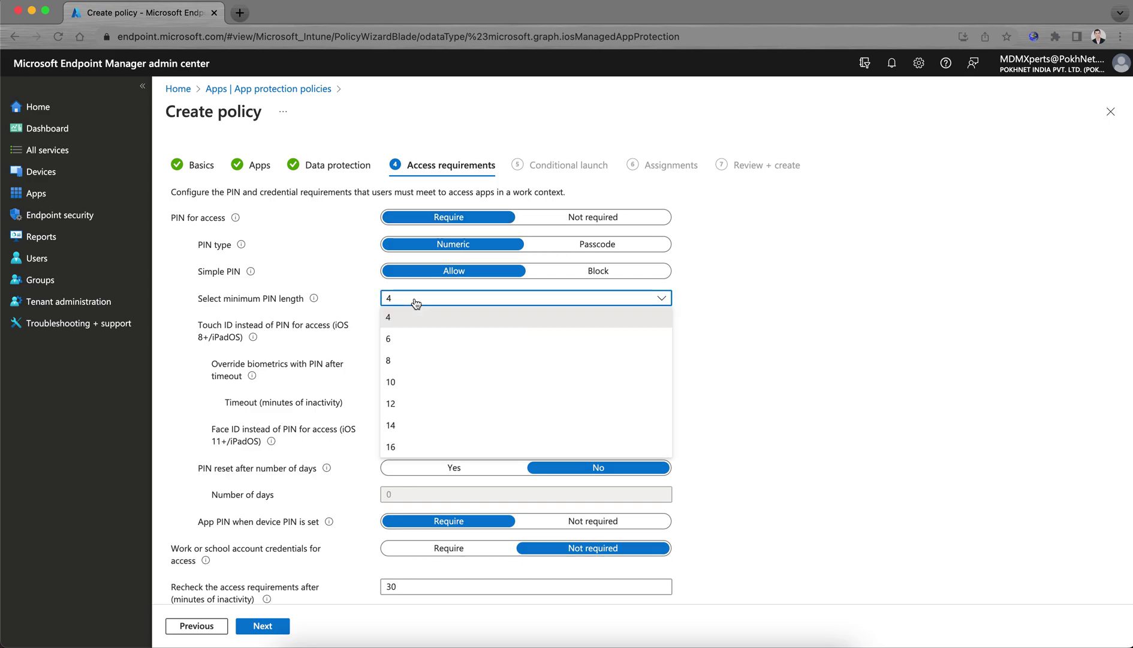
{"action": "left_click", "coordinate": [419, 339]}
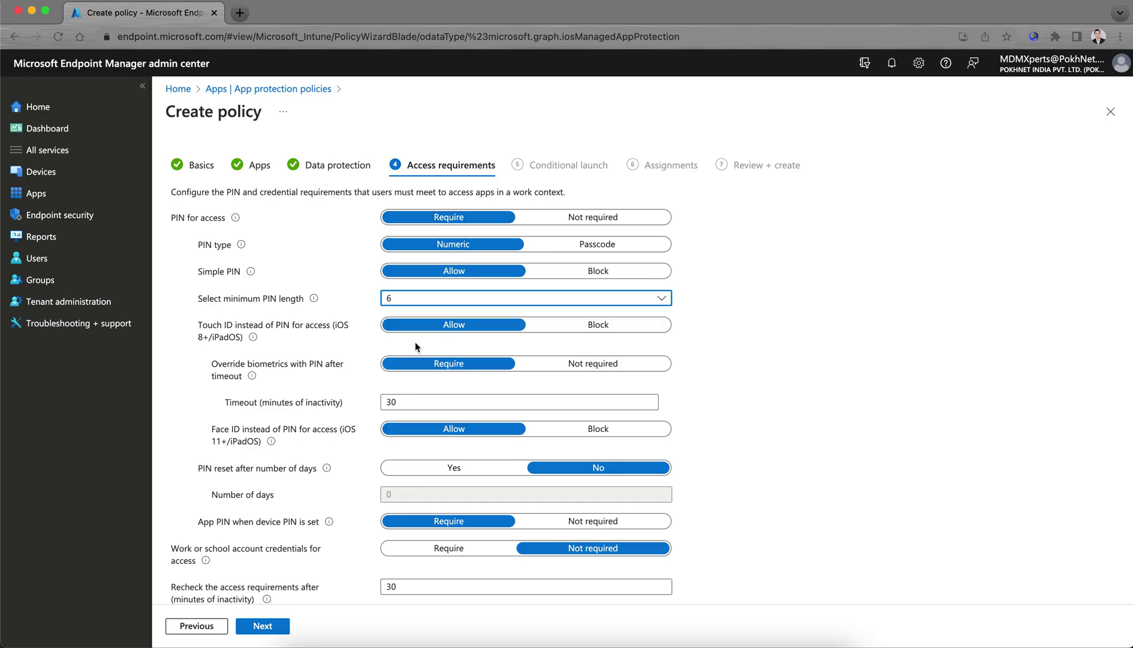
{"action": "left_click", "coordinate": [594, 273]}
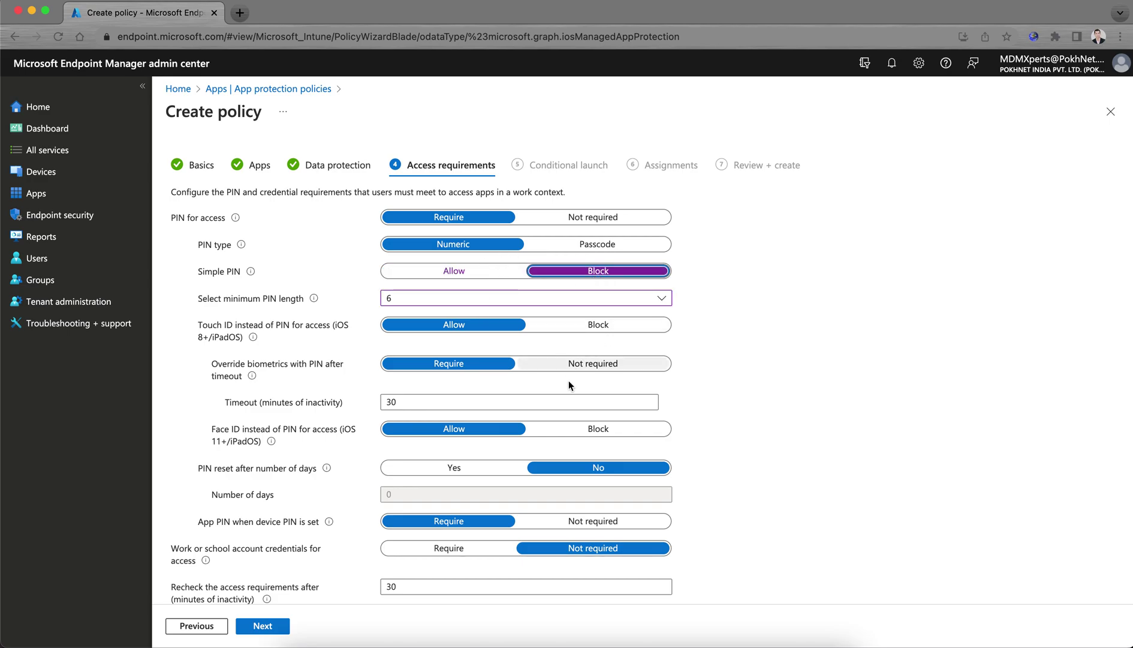
{"action": "scroll", "coordinate": [520, 402], "scroll_direction": "down", "scroll_amount": 1}
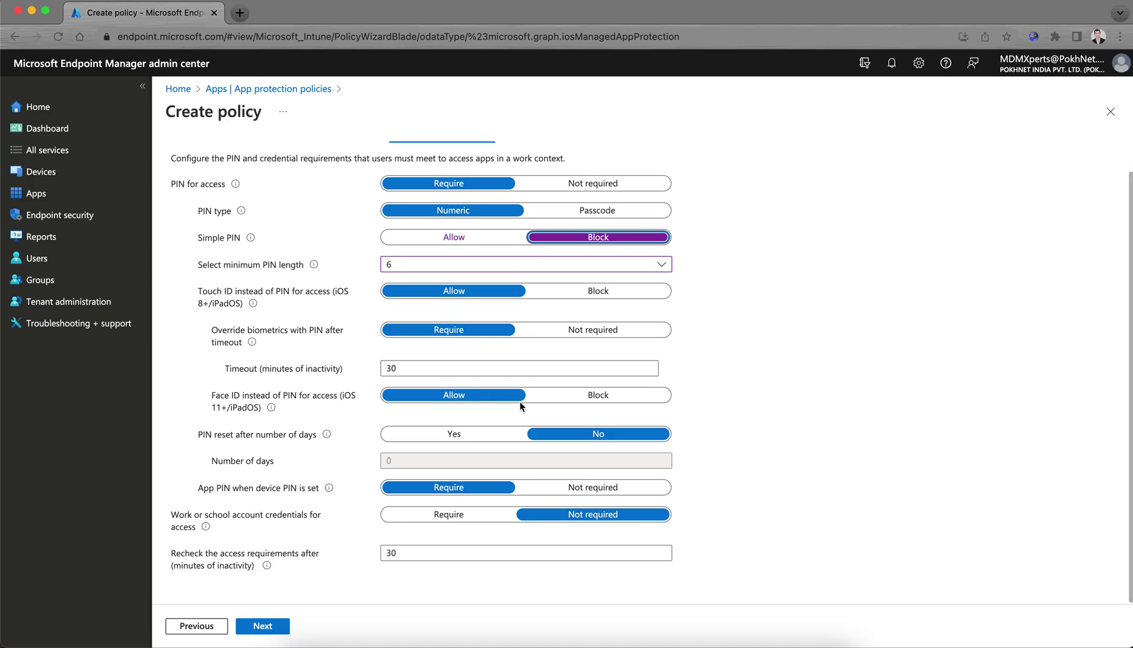
{"action": "left_click", "coordinate": [412, 556]}
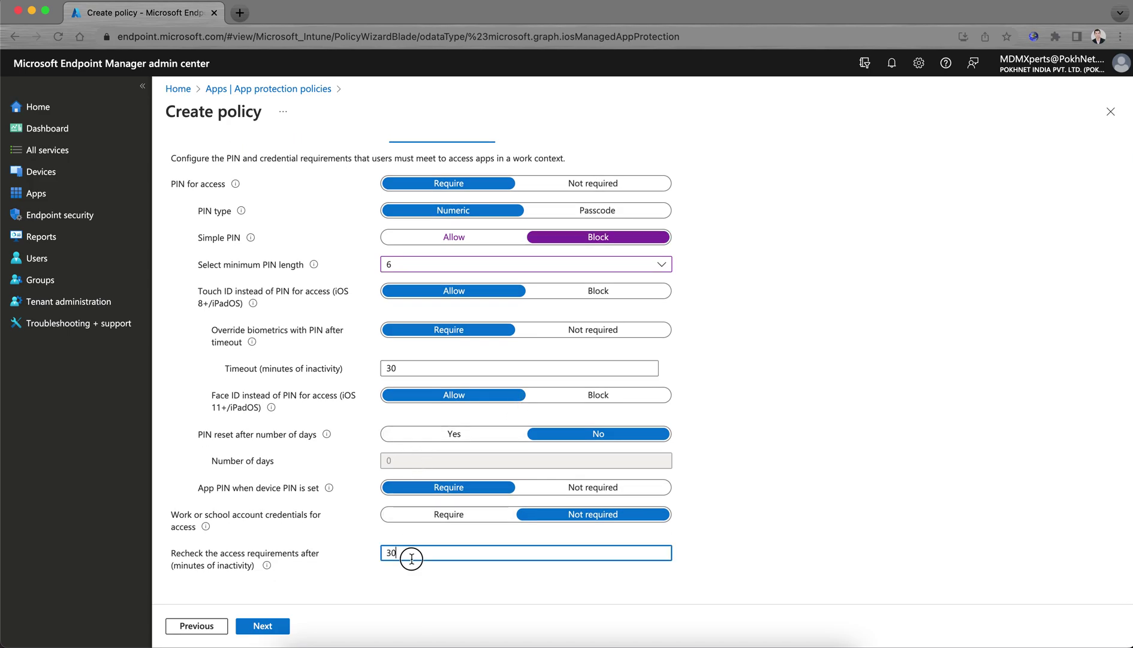
{"action": "scroll", "coordinate": [493, 319], "scroll_direction": "up", "scroll_amount": 1}
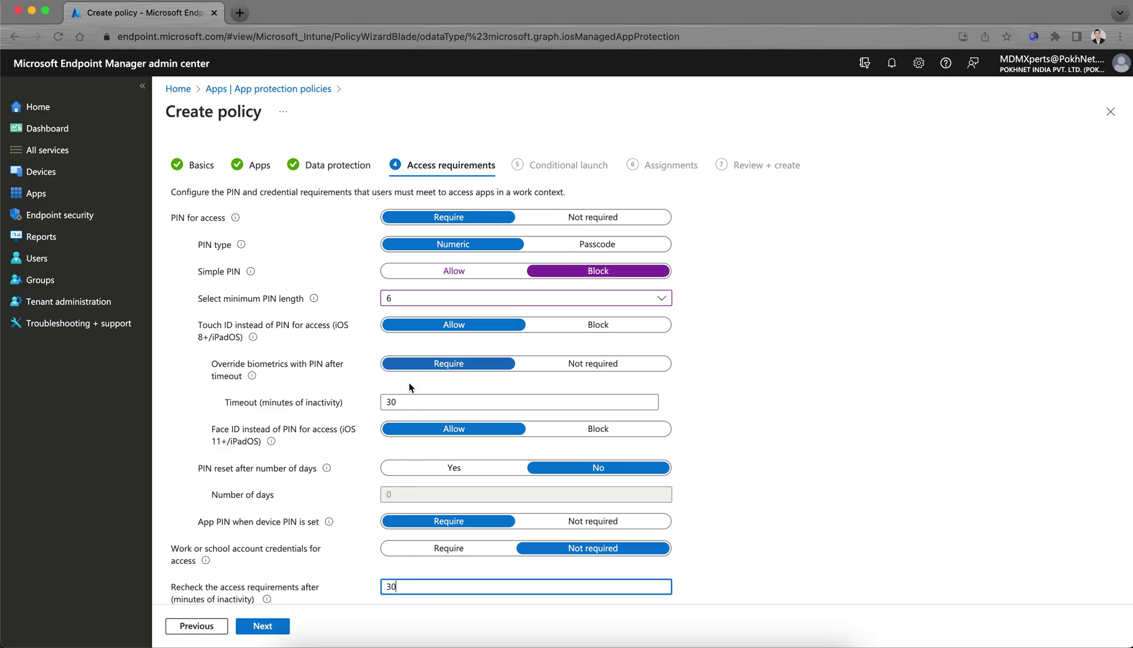
{"action": "left_click", "coordinate": [197, 626]}
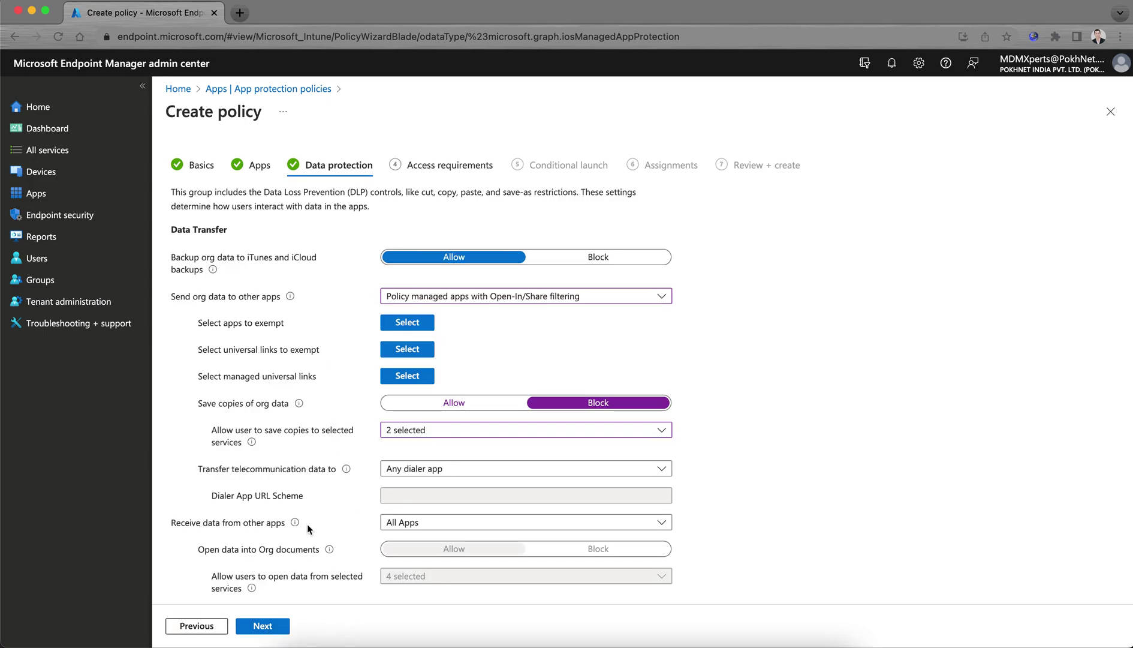
{"action": "left_click", "coordinate": [262, 625]}
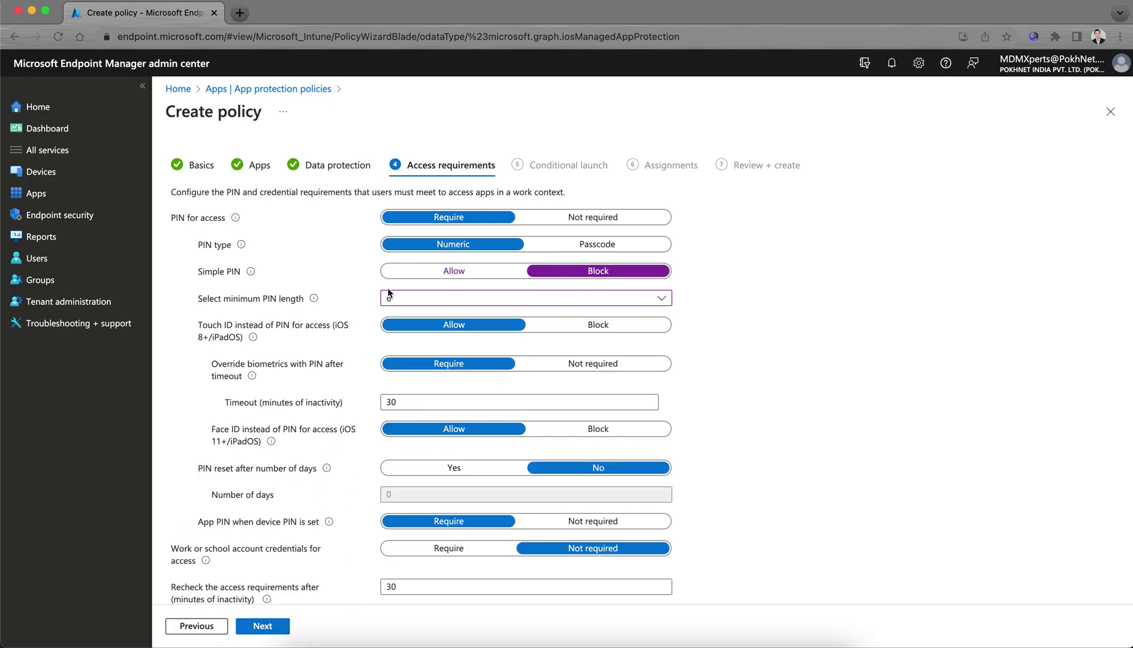
{"action": "left_click", "coordinate": [597, 220]}
{"action": "left_click", "coordinate": [471, 216]}
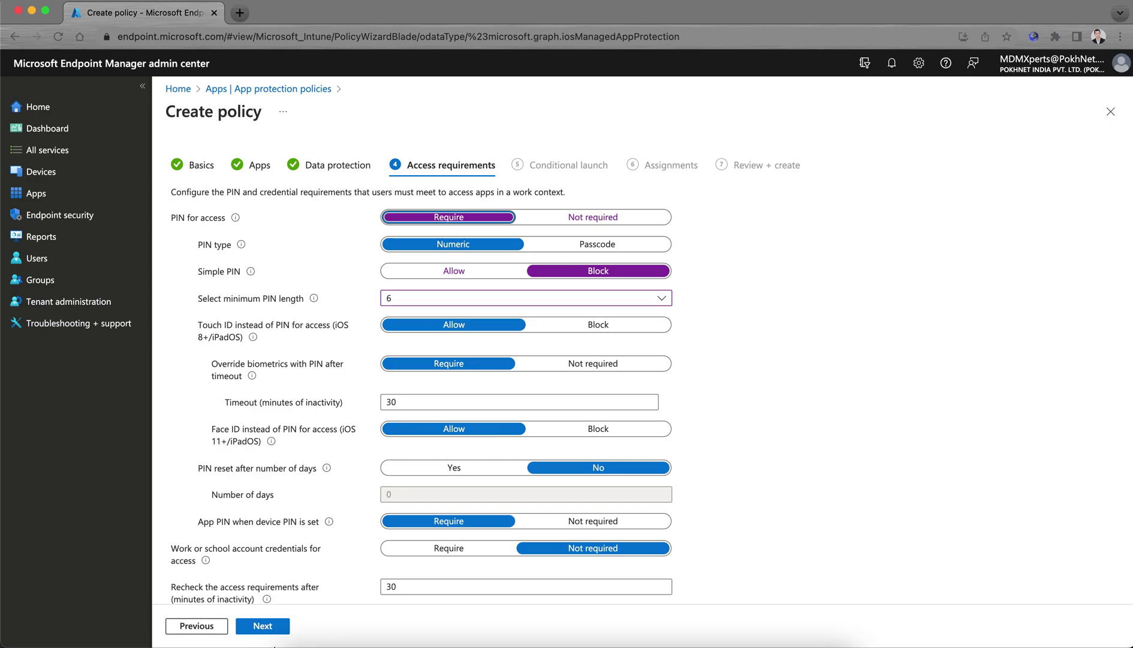
Continue to the conditional launch settings and add a Disabled account app condition with the Wipe data action.
{"action": "left_click", "coordinate": [268, 621]}
{"action": "left_click", "coordinate": [368, 300]}
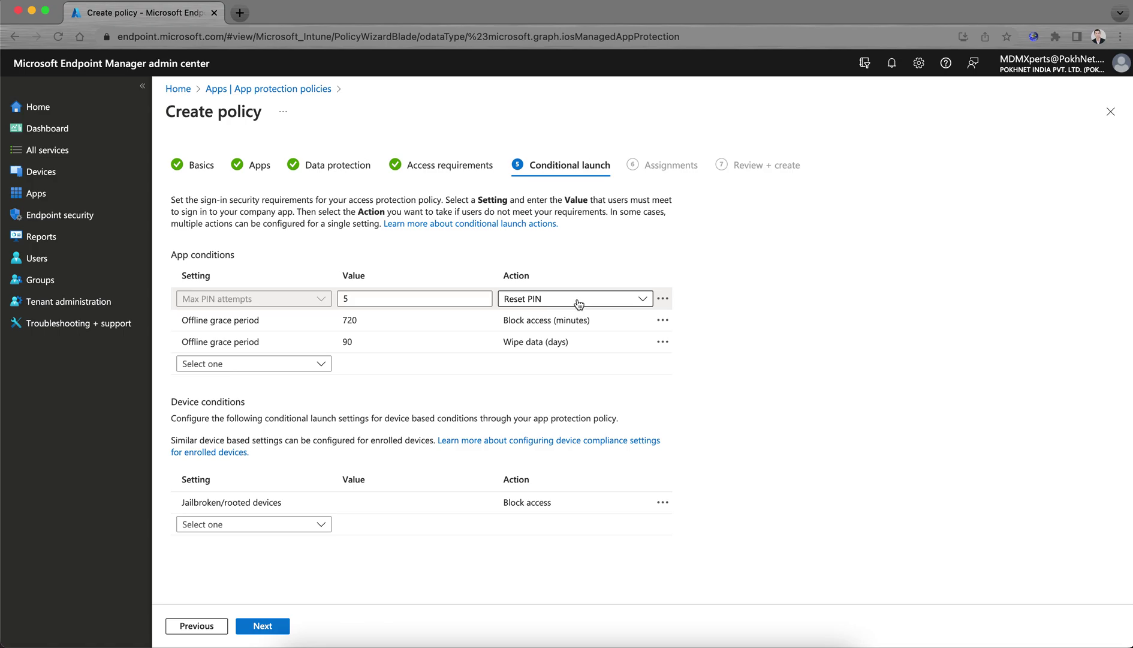
{"action": "left_click", "coordinate": [431, 336]}
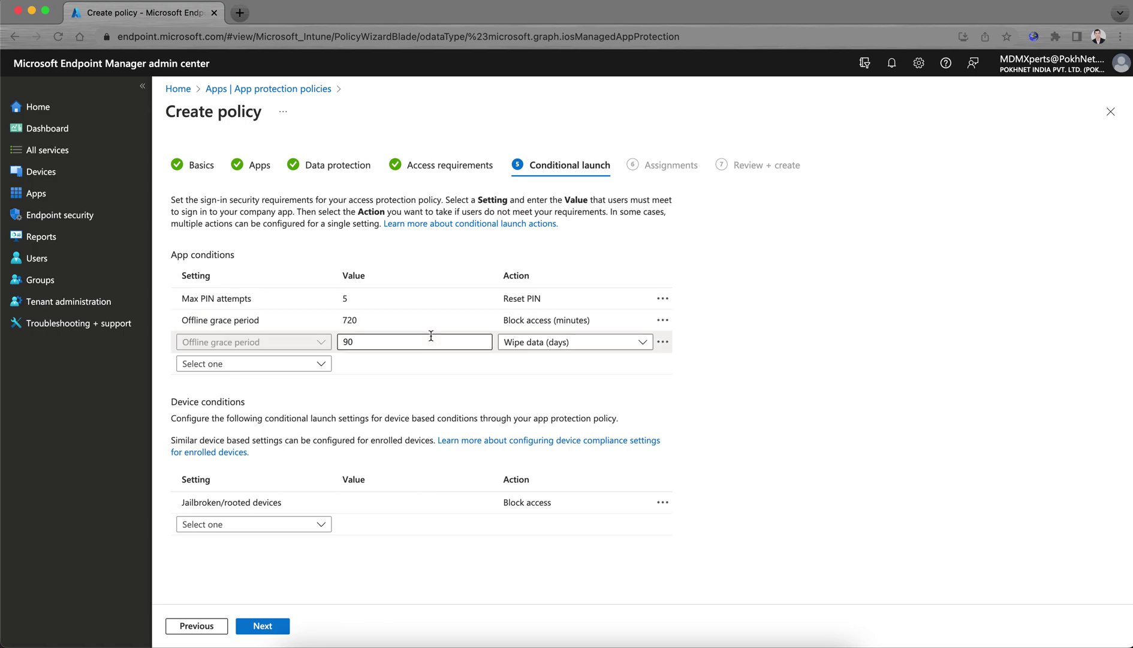
{"action": "left_click", "coordinate": [311, 363]}
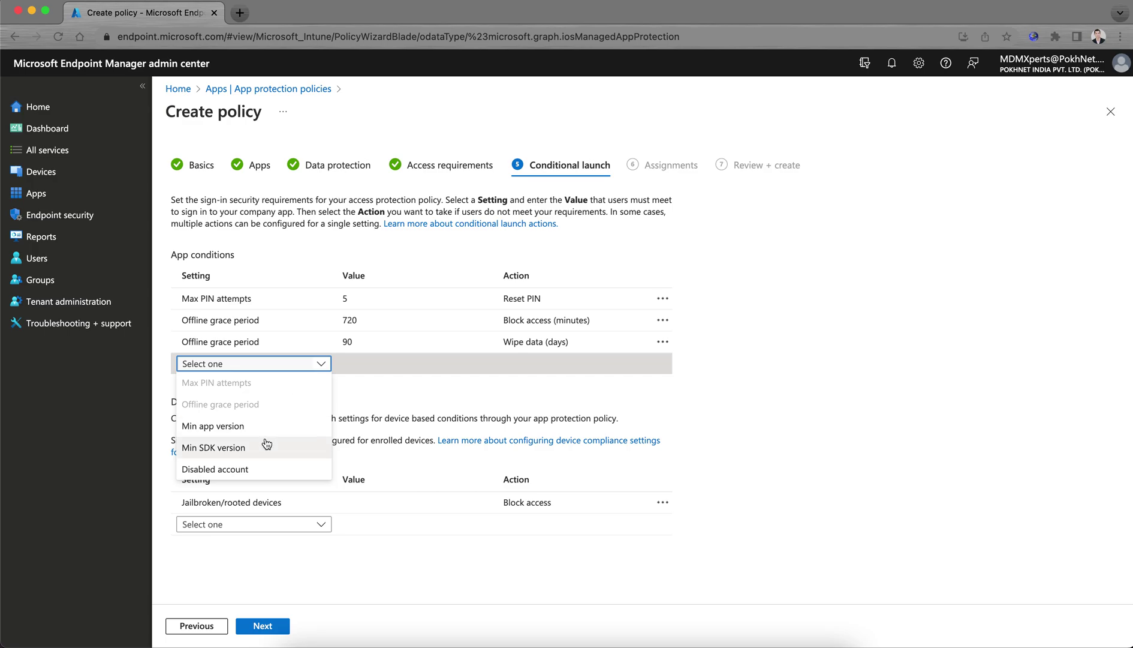
{"action": "left_click", "coordinate": [268, 468]}
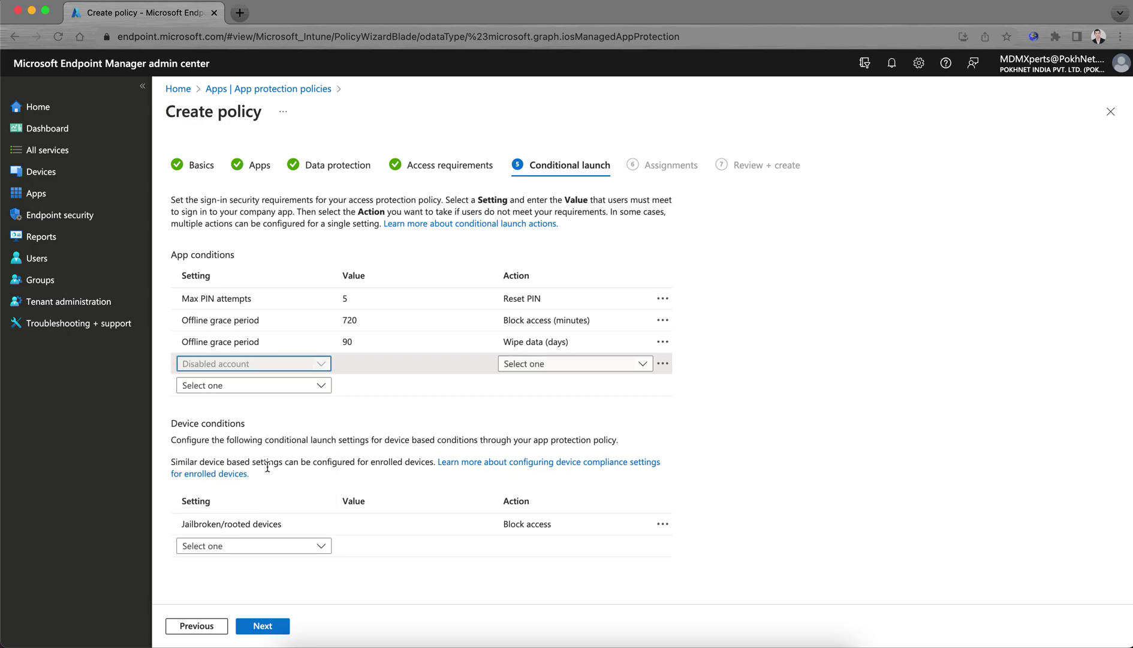
{"action": "left_click", "coordinate": [567, 364]}
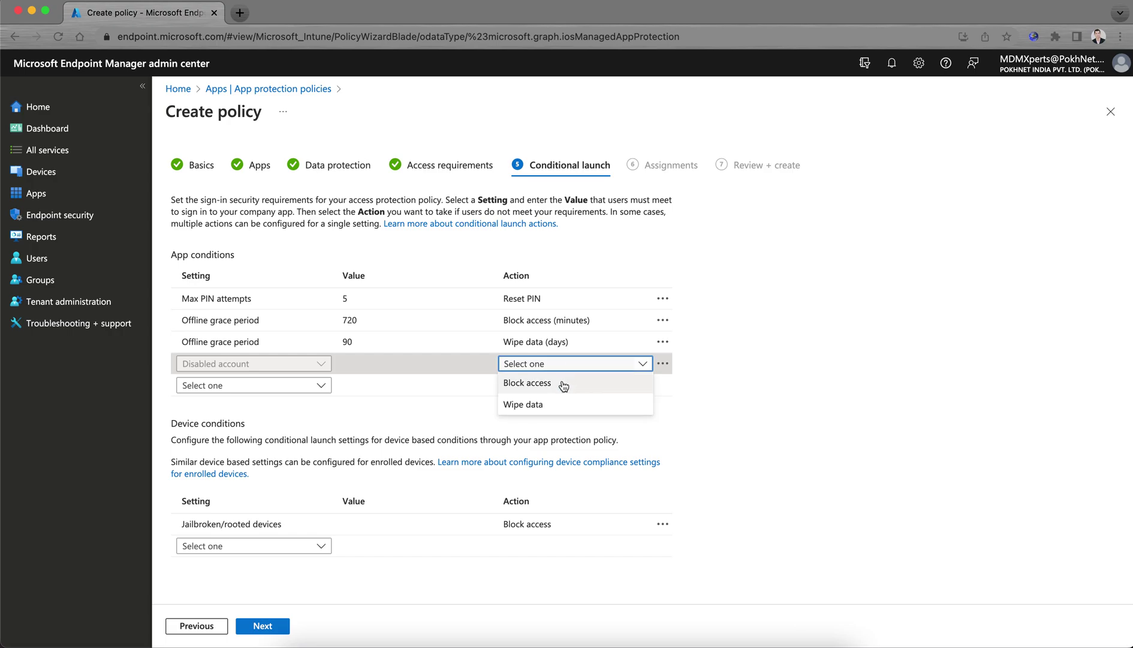
{"action": "left_click", "coordinate": [547, 400]}
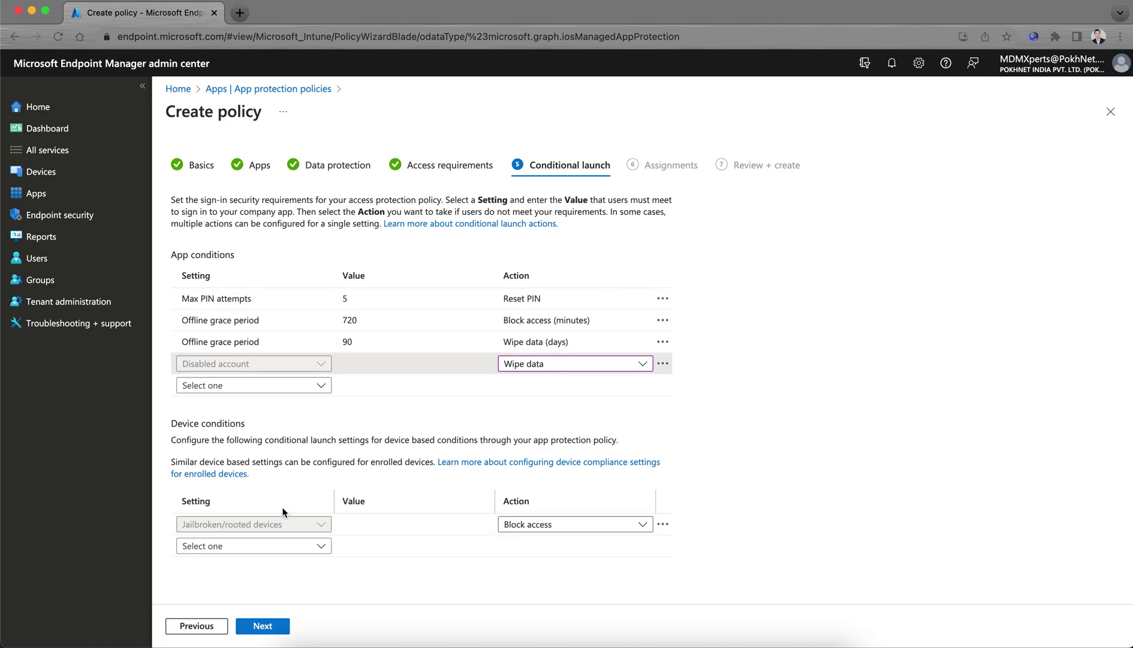
Add a Min OS version device condition with the value 15.6.0 and the Warn action.
{"action": "left_click", "coordinate": [531, 524]}
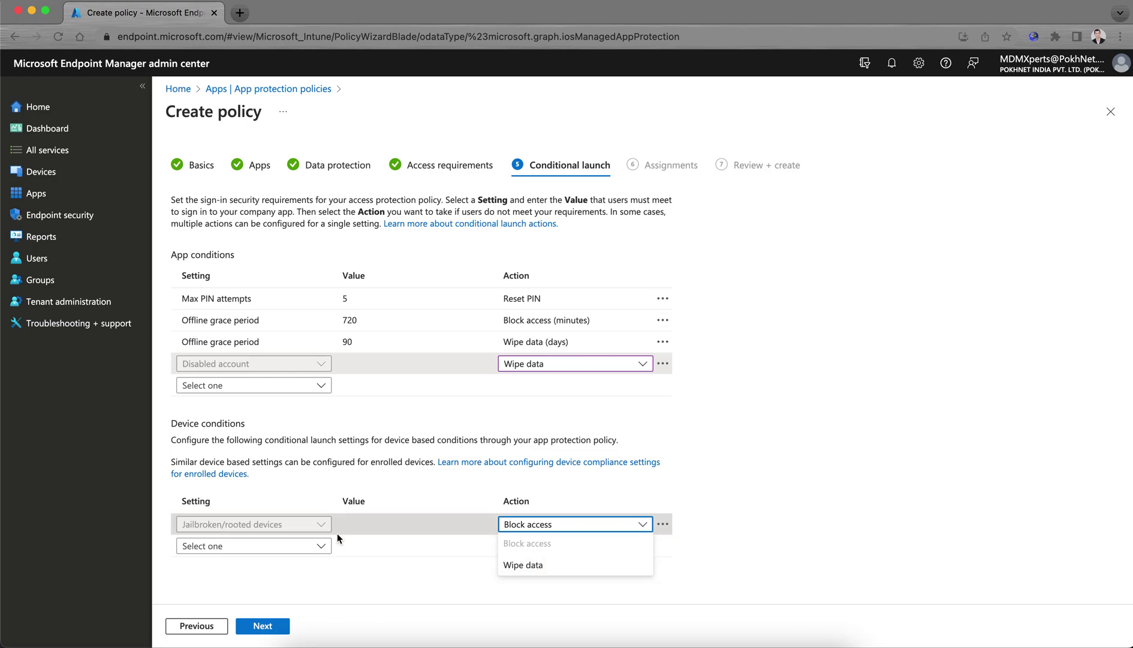
{"action": "left_click", "coordinate": [304, 548]}
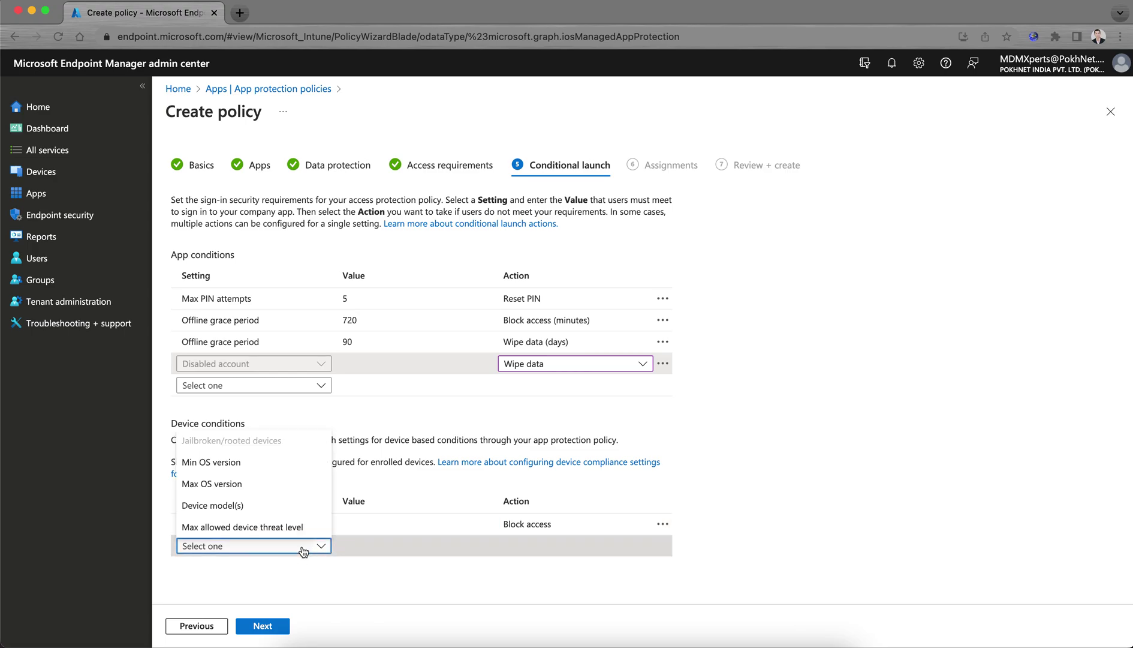
{"action": "left_click", "coordinate": [274, 468]}
{"action": "left_click", "coordinate": [413, 545]}
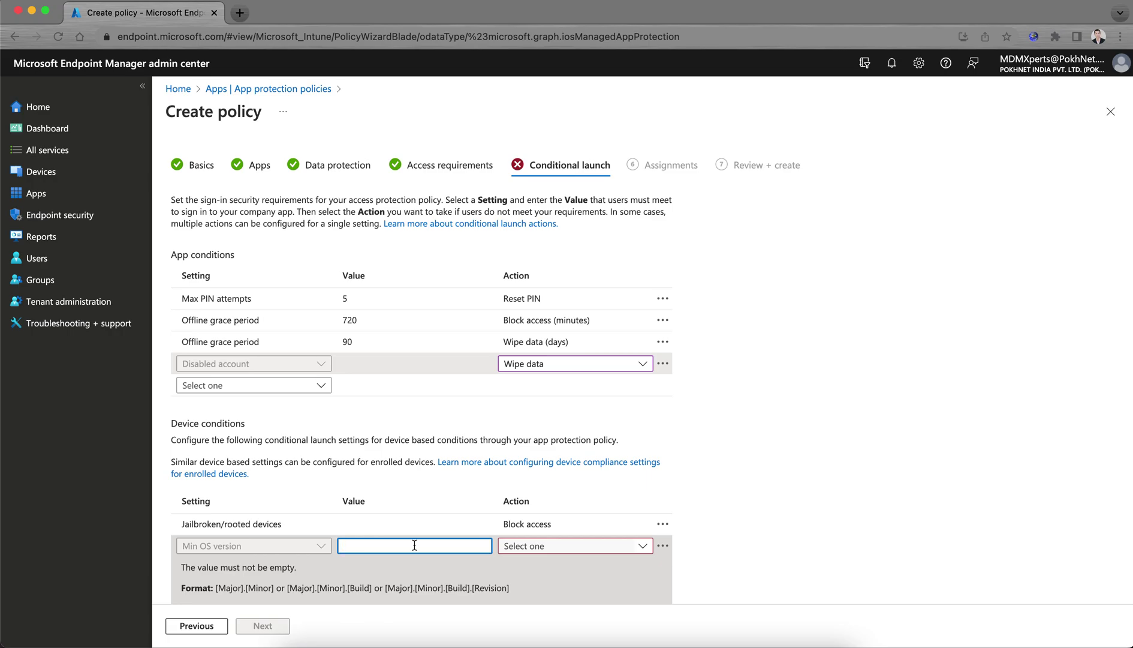
{"action": "type", "text": "15.6.0"}
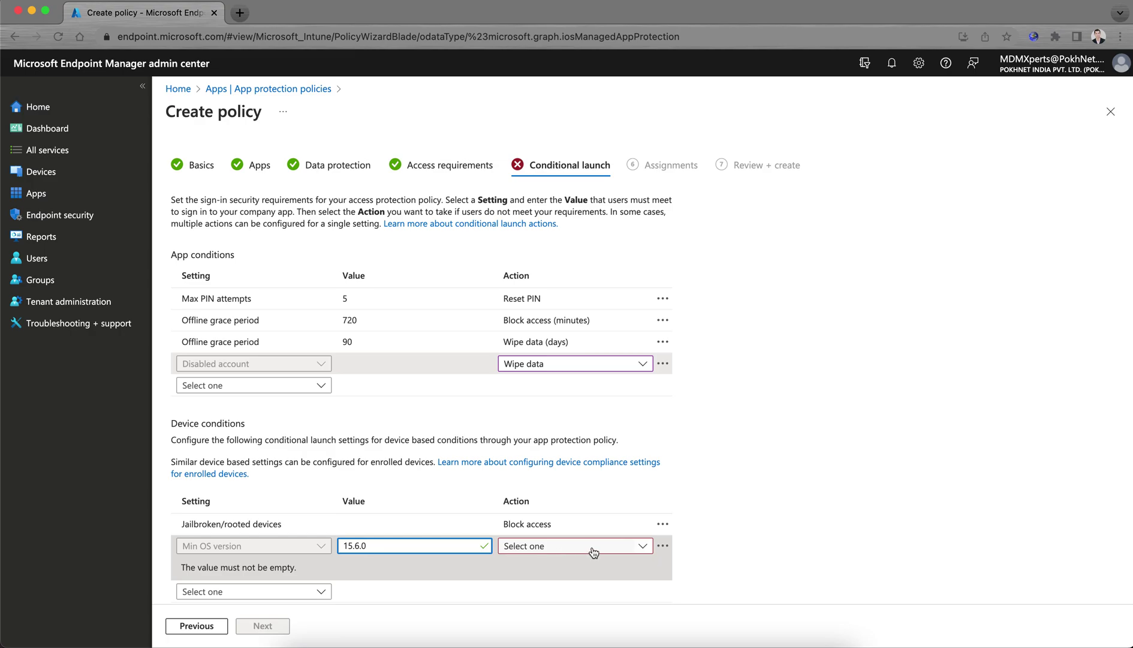
{"action": "left_click", "coordinate": [595, 546]}
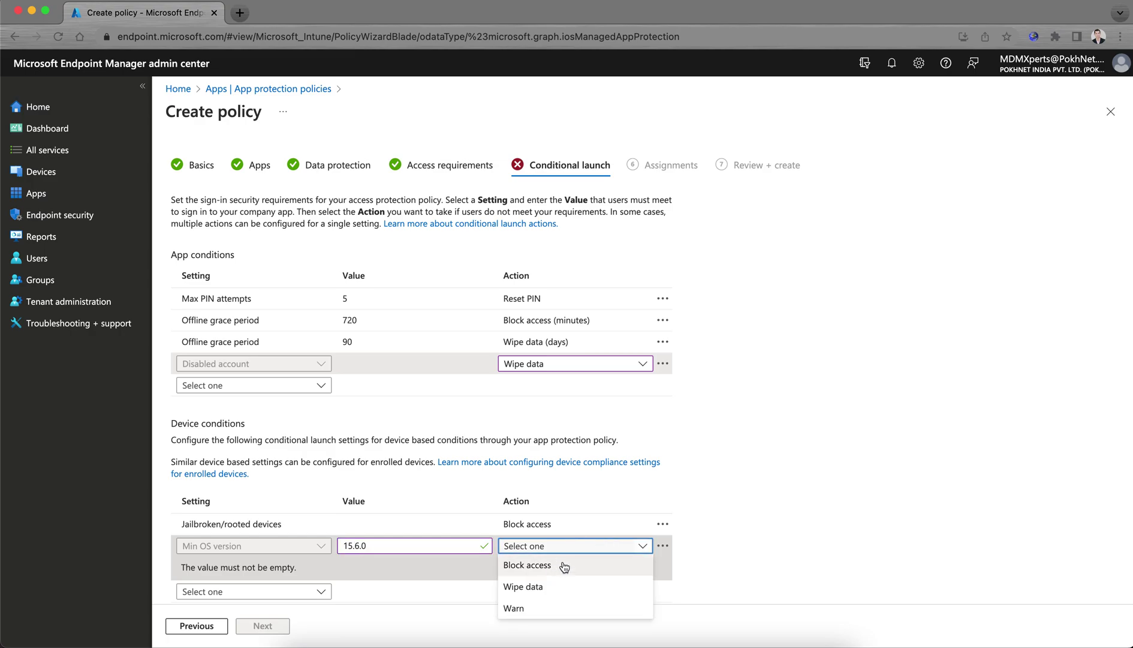
{"action": "left_click", "coordinate": [537, 607]}
Continue to the policy's assignments and check which groups can be included.
{"action": "left_click", "coordinate": [273, 567]}
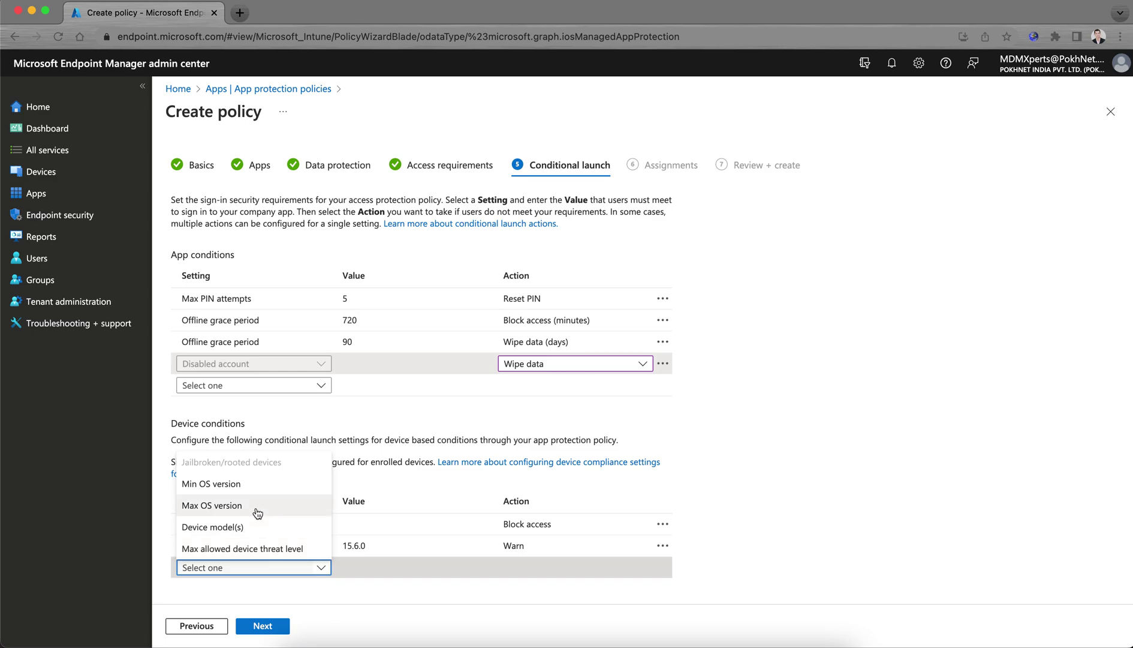
{"action": "left_click", "coordinate": [781, 511]}
{"action": "left_click", "coordinate": [282, 631]}
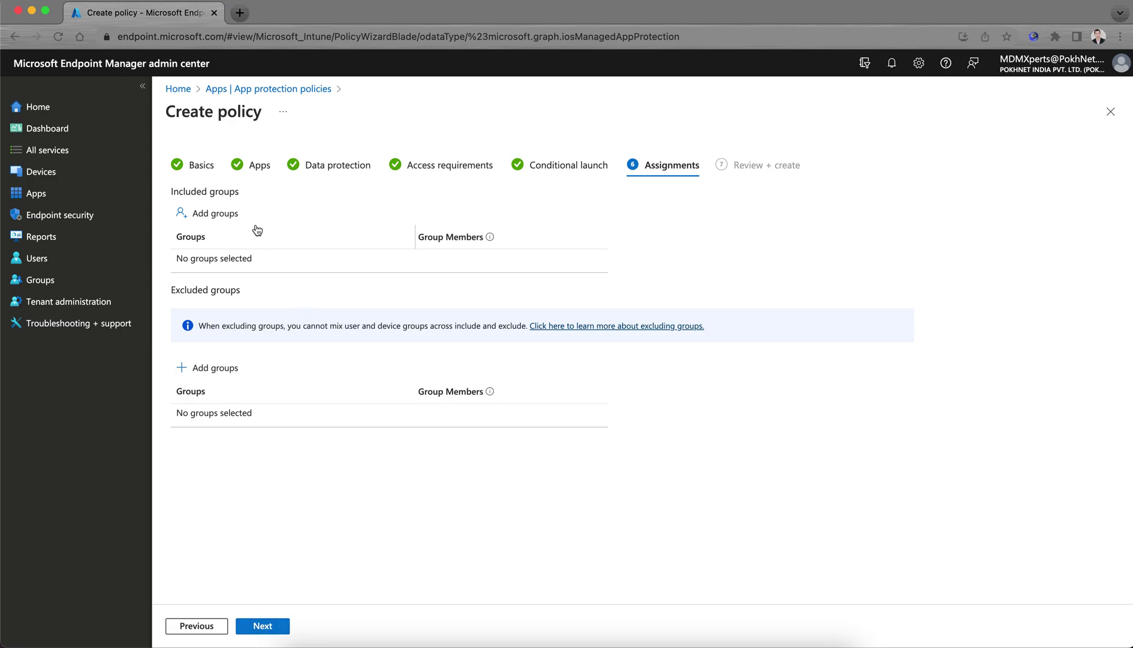
{"action": "left_click", "coordinate": [231, 211]}
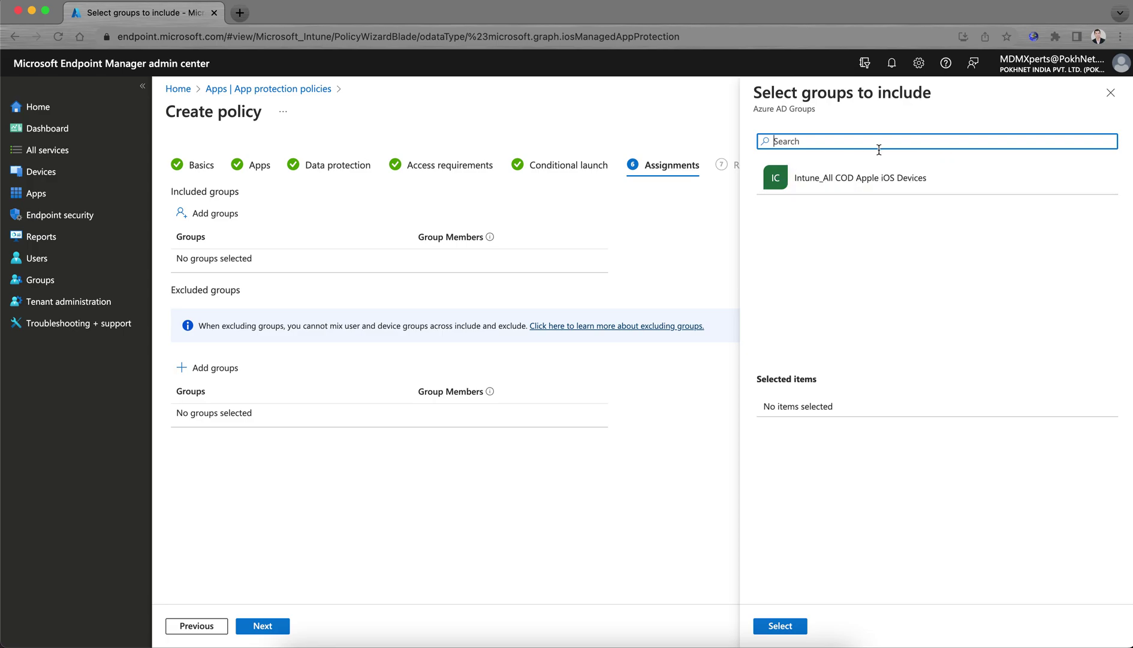
{"action": "left_click", "coordinate": [1111, 92]}
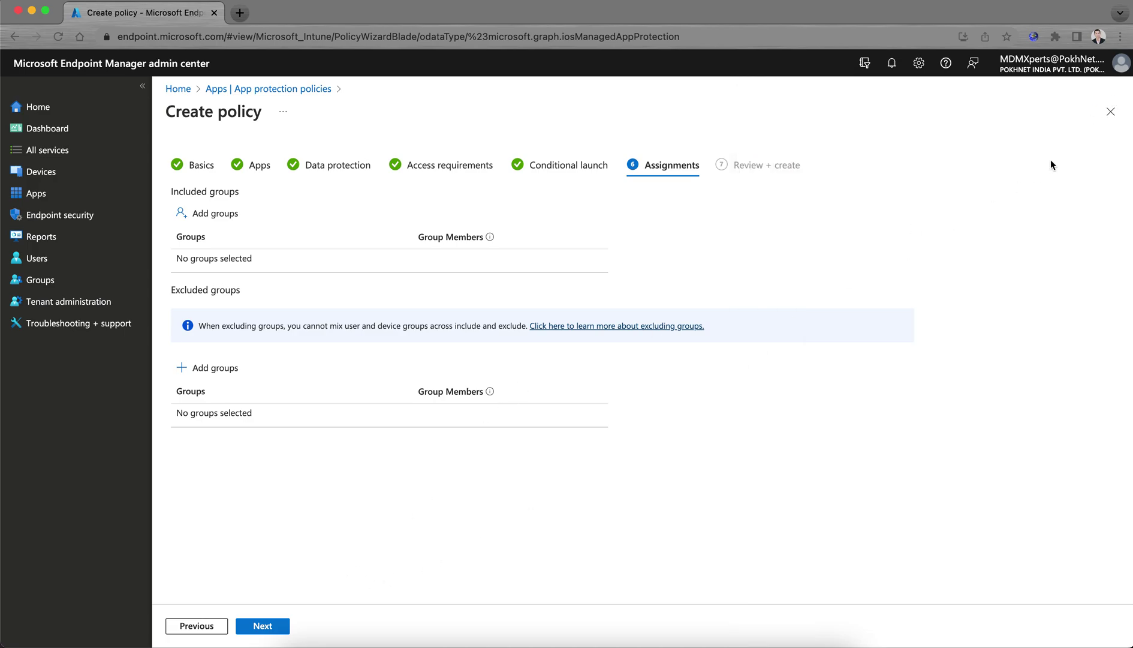
Open the Microsoft account page in a new browser tab and sign in with the account password.
{"action": "left_click", "coordinate": [242, 13]}
{"action": "left_click", "coordinate": [623, 58]}
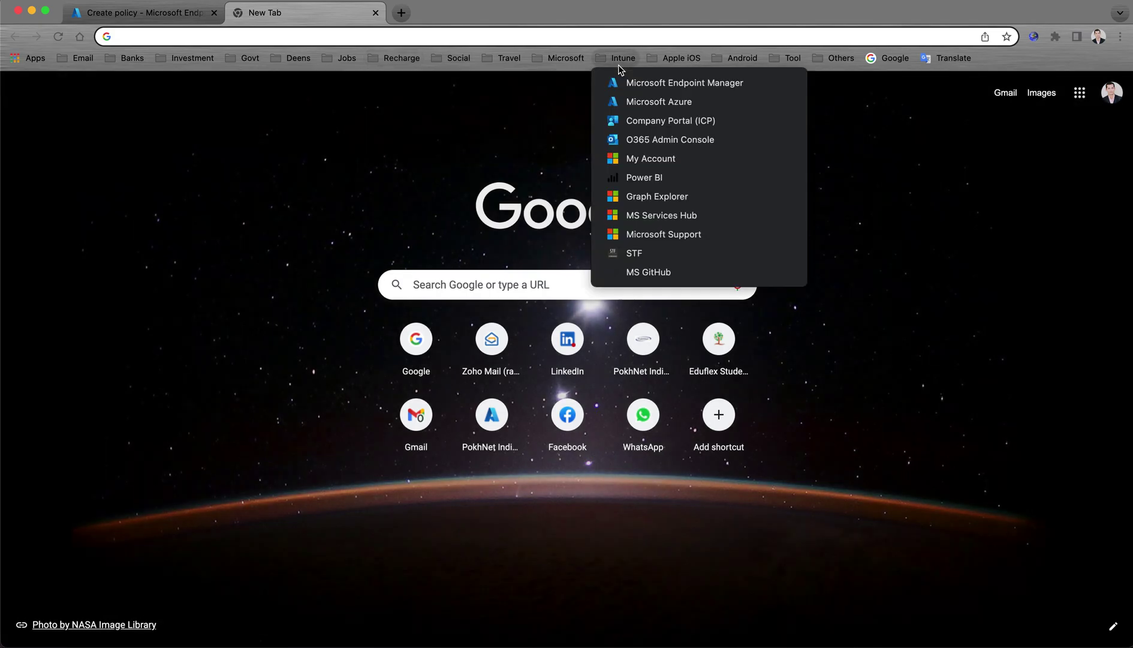
{"action": "key", "text": "Escape"}
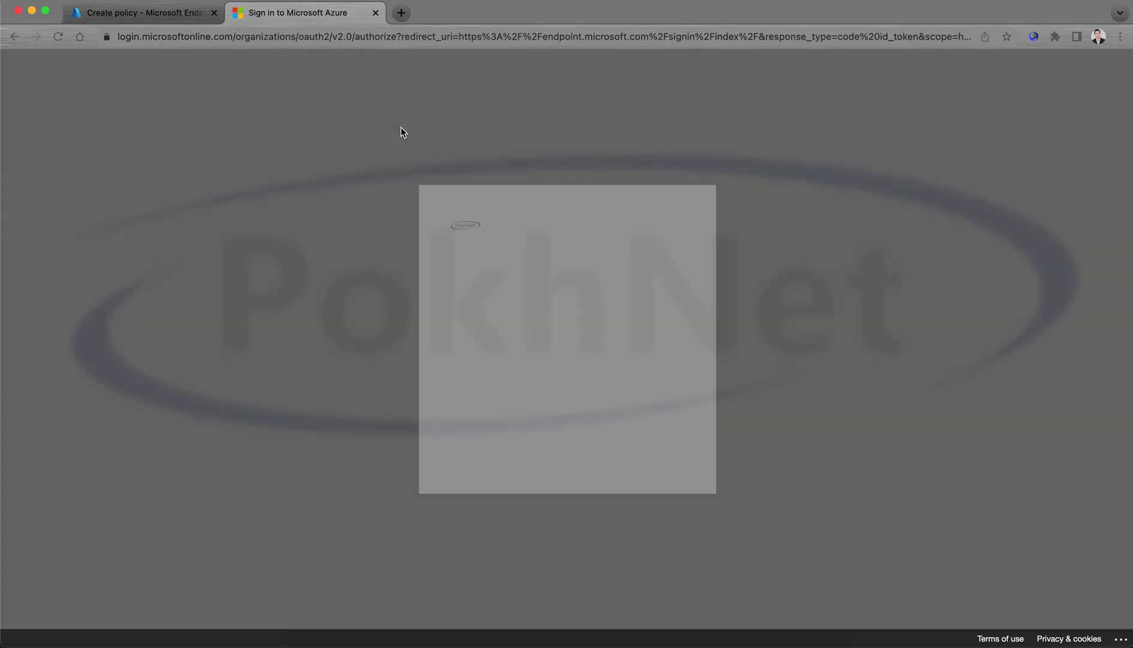
{"action": "left_click", "coordinate": [672, 454]}
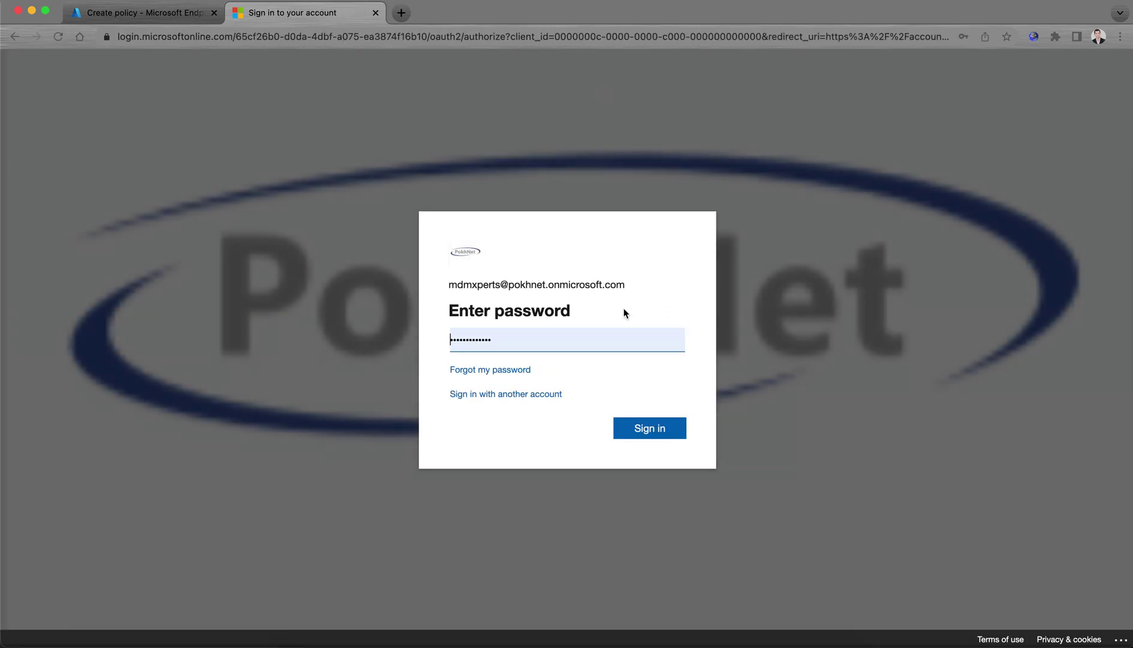
{"action": "left_click", "coordinate": [641, 429]}
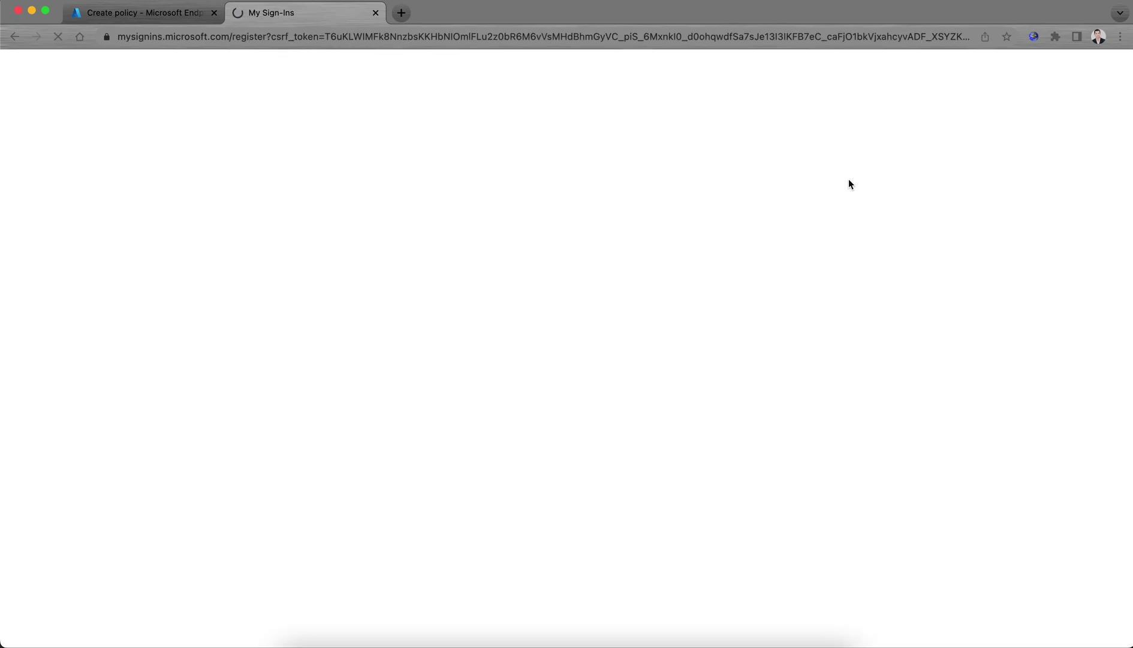
Look at the Microsoft Authenticator setup page of the signed-in account and return to the policy's assignments.
{"action": "left_click", "coordinate": [177, 20]}
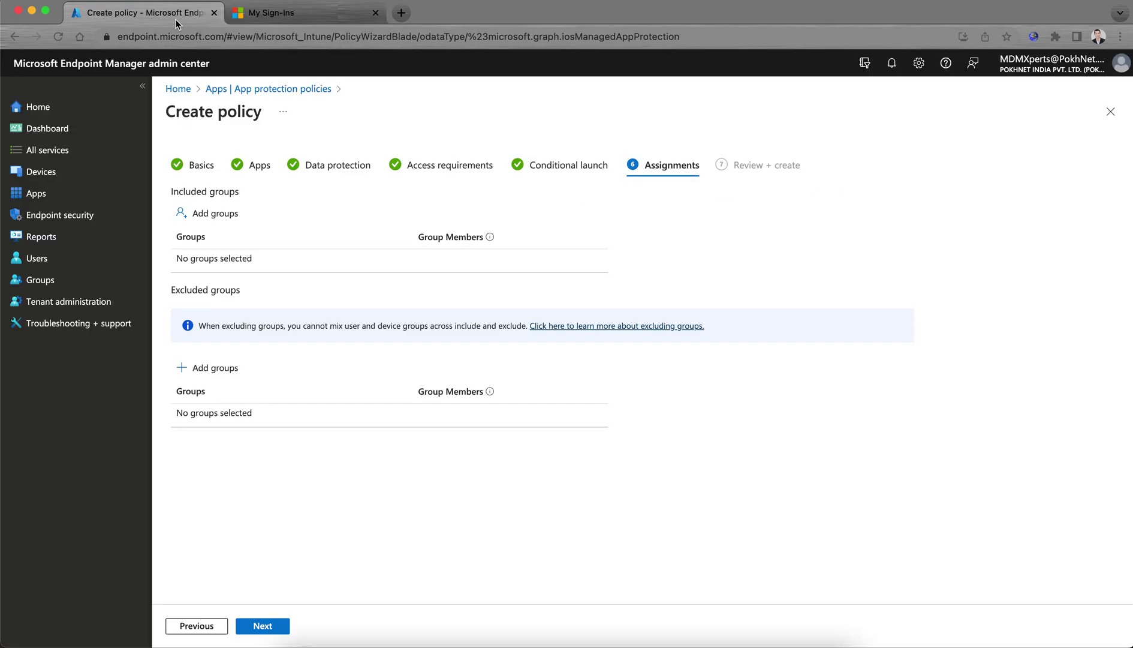
{"action": "mouse_move", "coordinate": [496, 236]}
{"action": "left_click", "coordinate": [336, 8]}
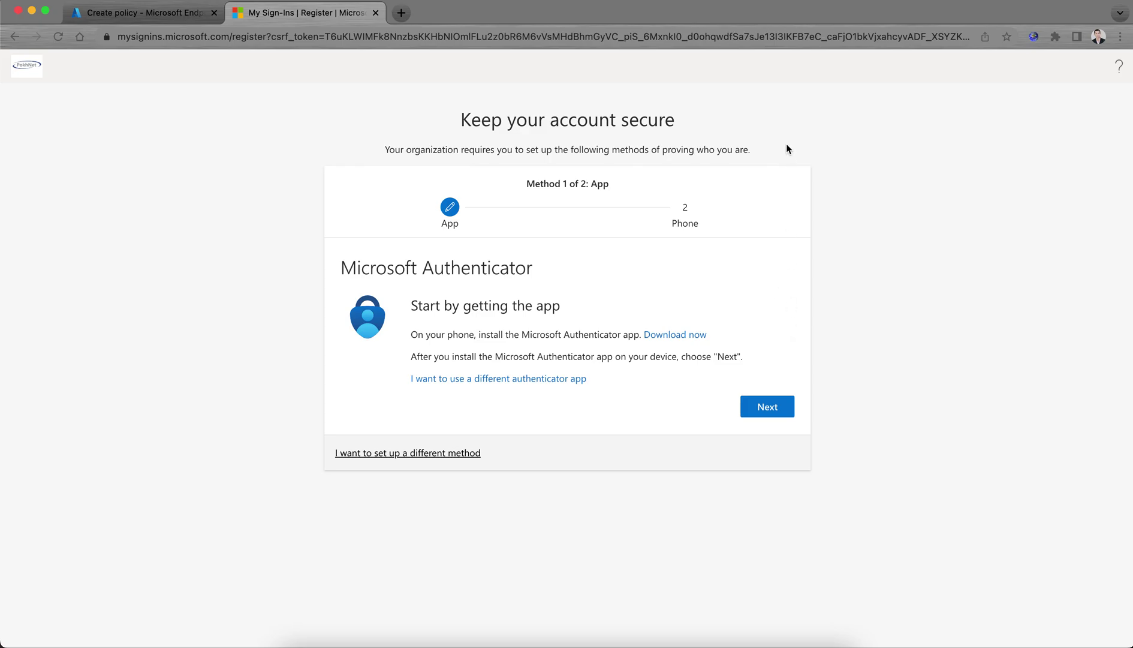
{"action": "left_click", "coordinate": [174, 14]}
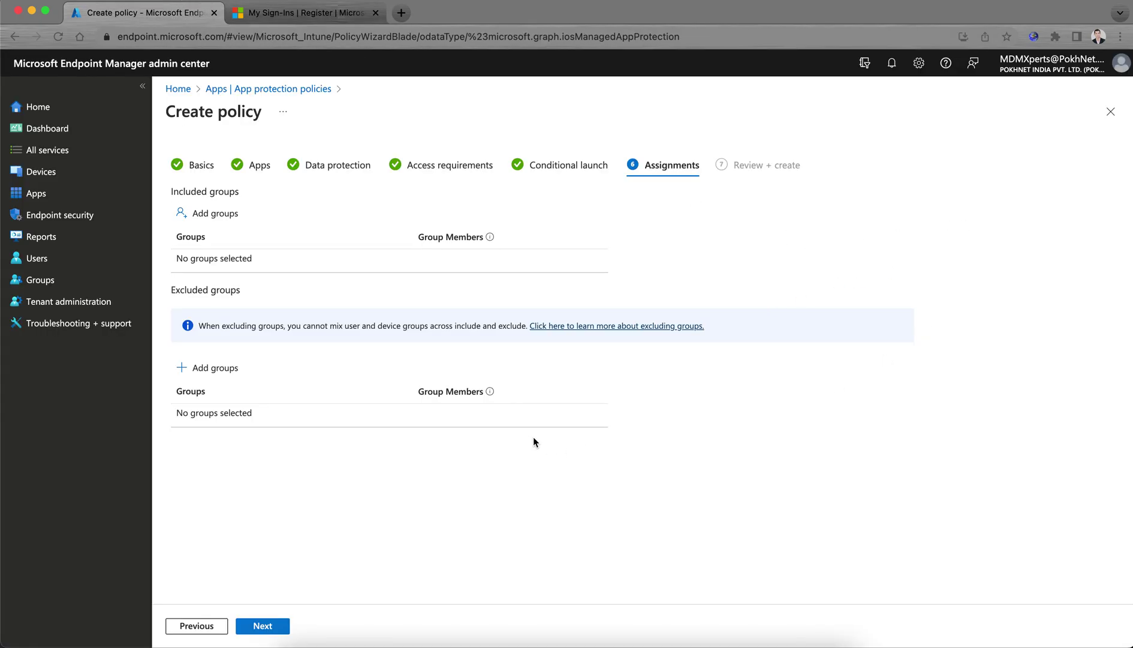
Leave the group selection without choosing a group, discard the unfinished app protection policy and refresh the policy list.
{"action": "left_click", "coordinate": [234, 215]}
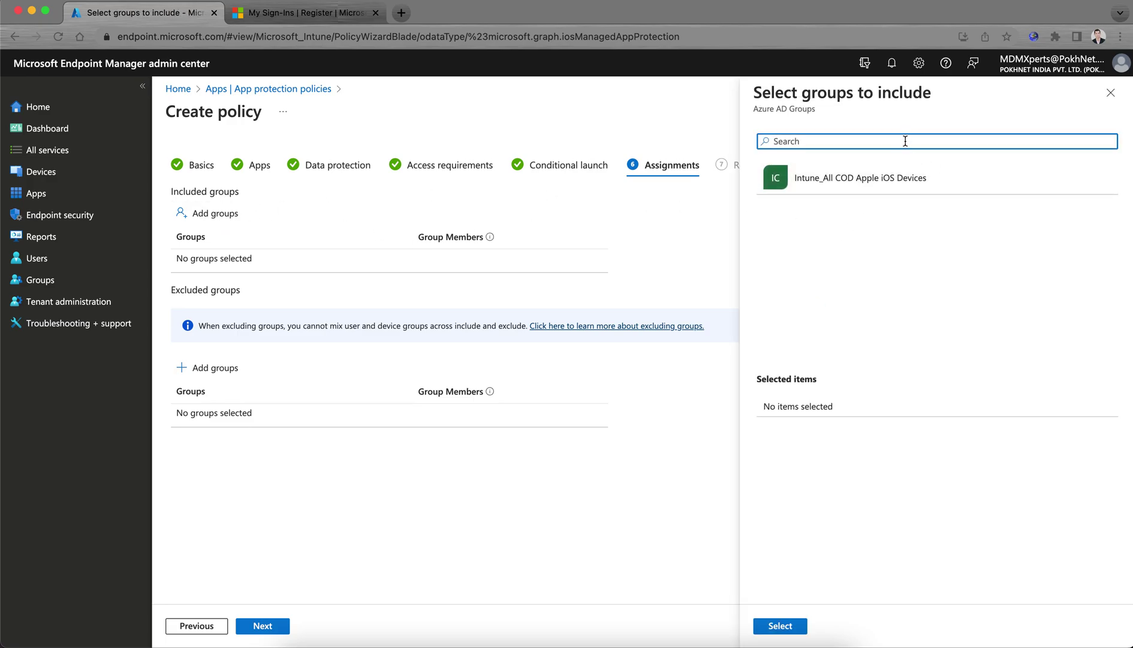
{"action": "left_click", "coordinate": [1110, 92]}
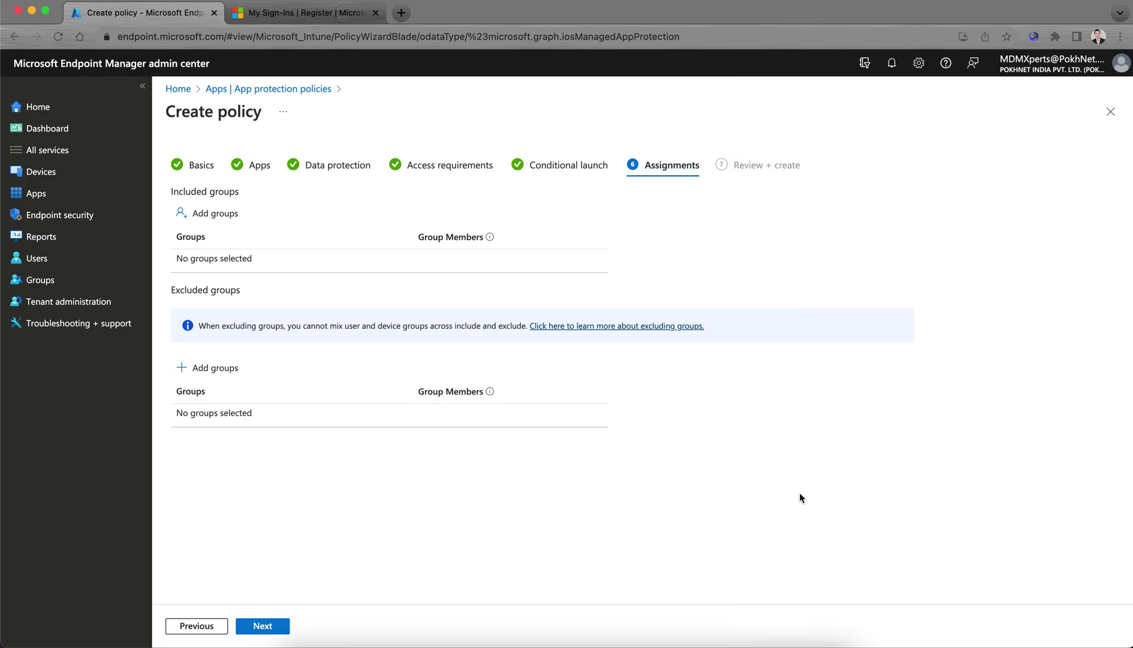
{"action": "left_click", "coordinate": [1108, 119]}
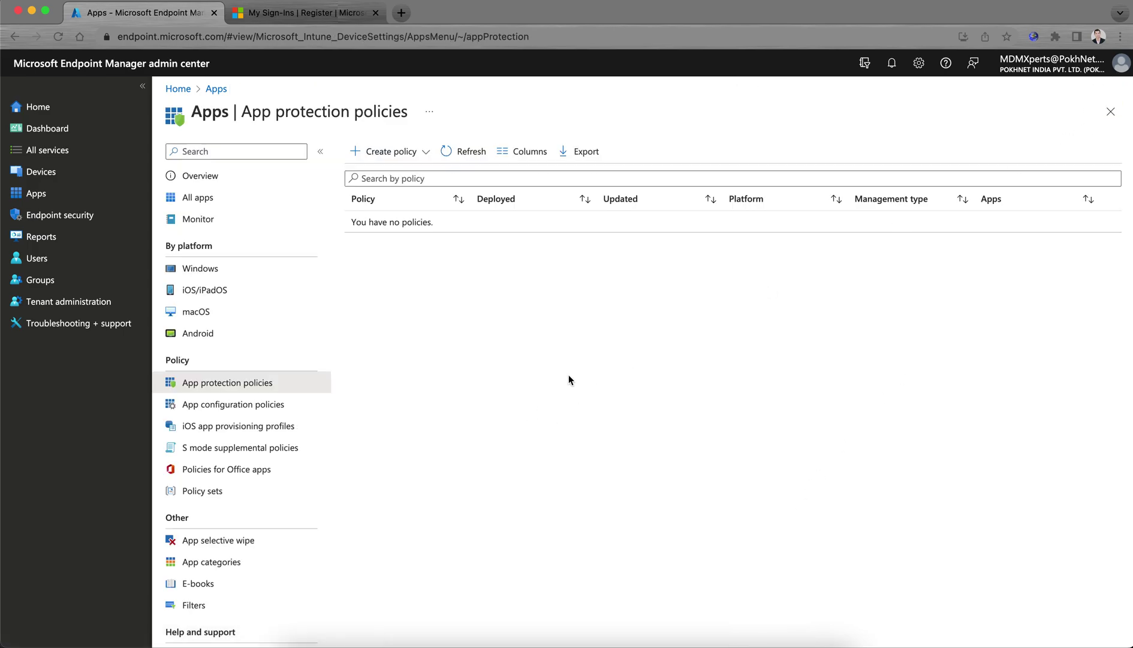
{"action": "left_click", "coordinate": [463, 151]}
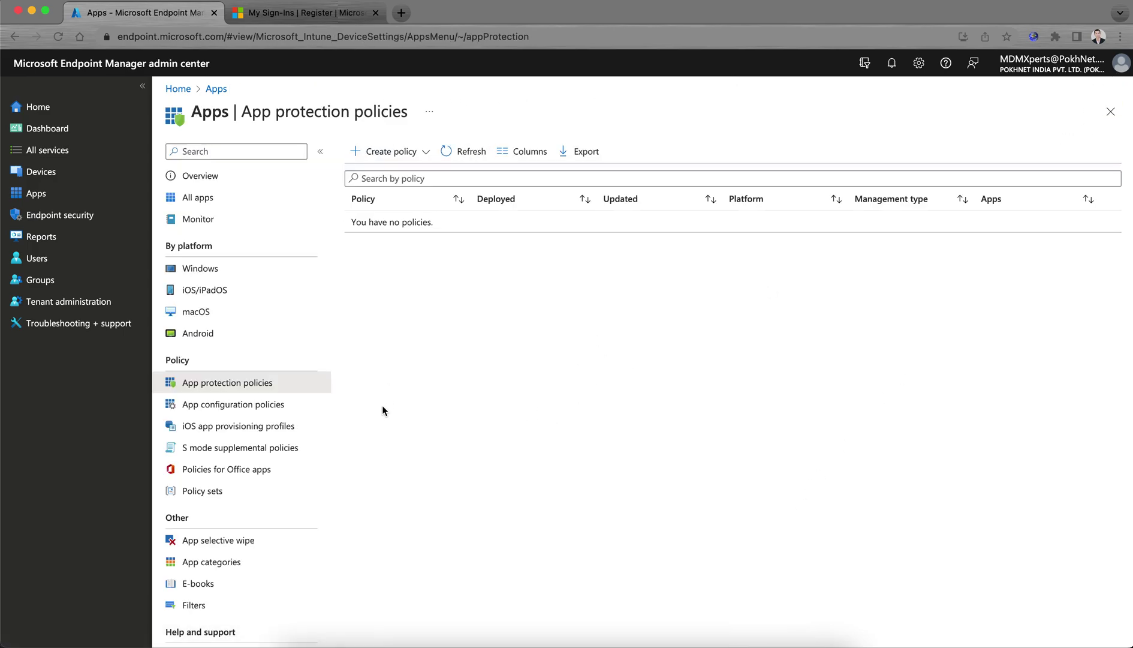
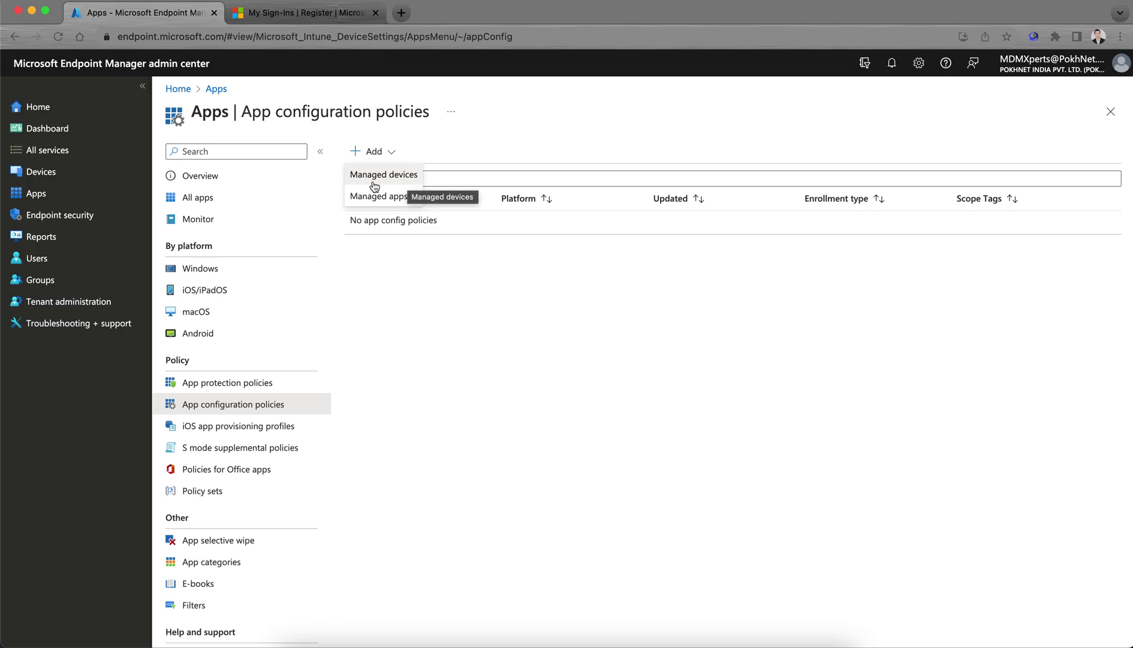
Start an app configuration policy for managed apps named Outlook app Config and target it to selected apps.
{"action": "left_click", "coordinate": [406, 198]}
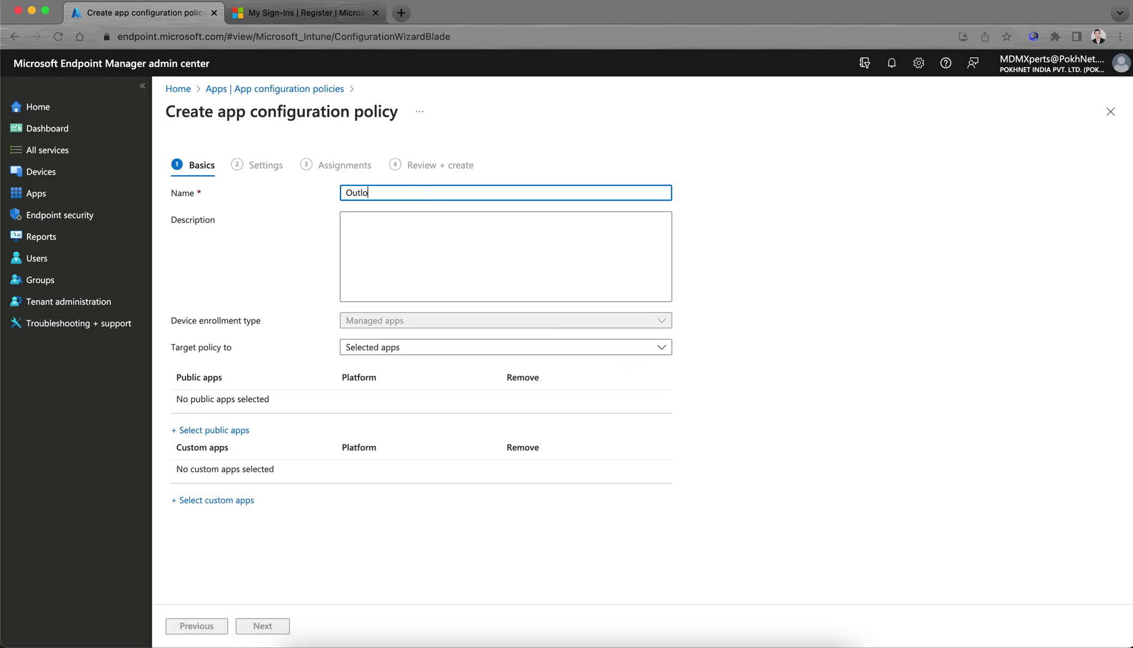
{"action": "type", "text": "Outlook app Con"}
{"action": "left_click", "coordinate": [438, 229]}
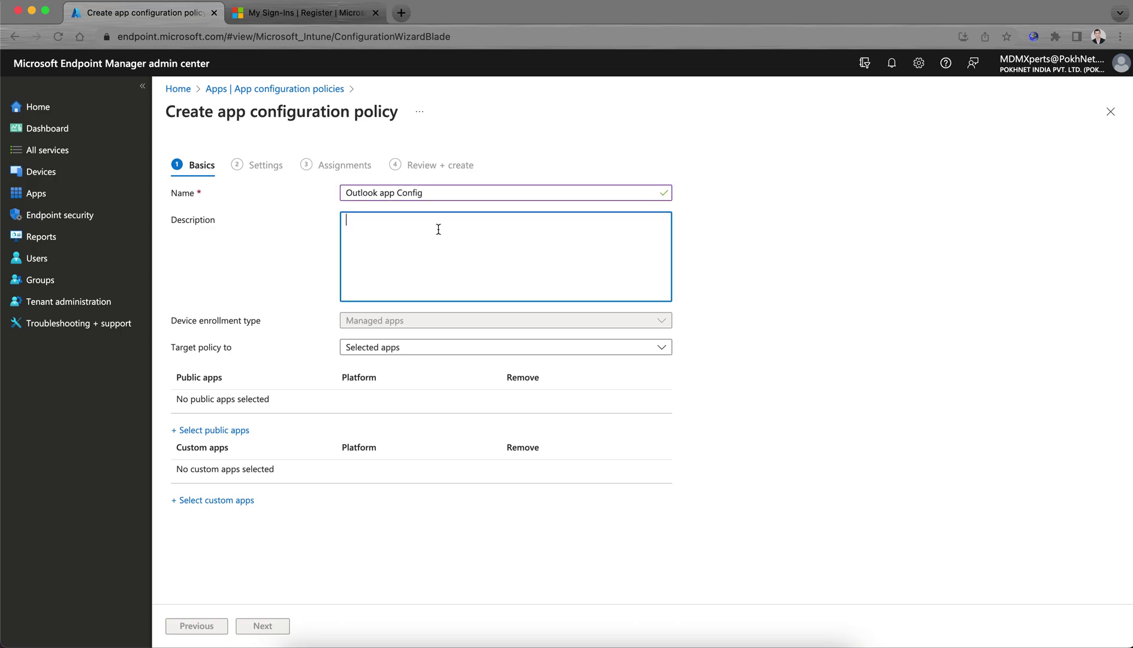
{"action": "left_click", "coordinate": [412, 347]}
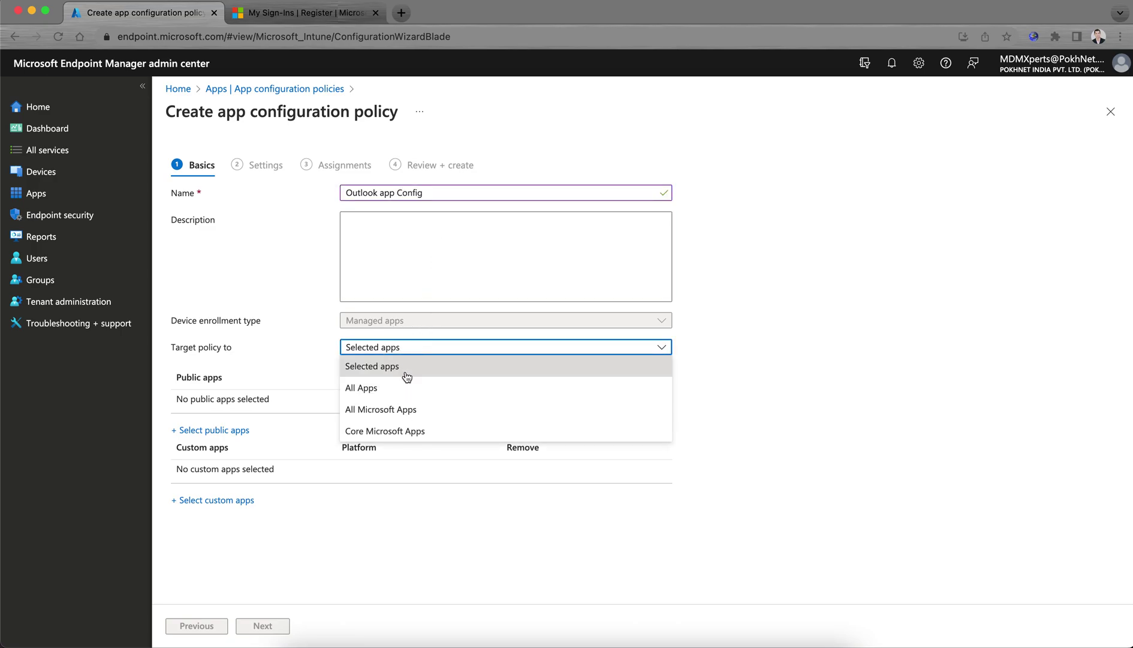
{"action": "left_click", "coordinate": [423, 216]}
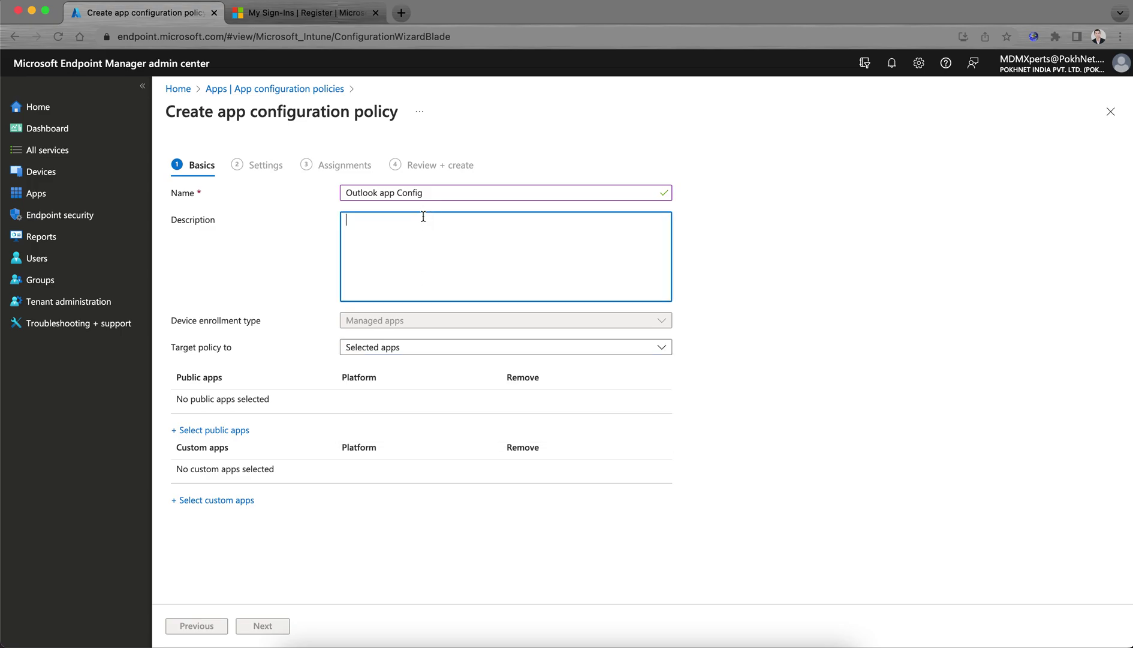
{"action": "left_click", "coordinate": [438, 192]}
{"action": "left_click", "coordinate": [432, 219]}
{"action": "left_click", "coordinate": [394, 351]}
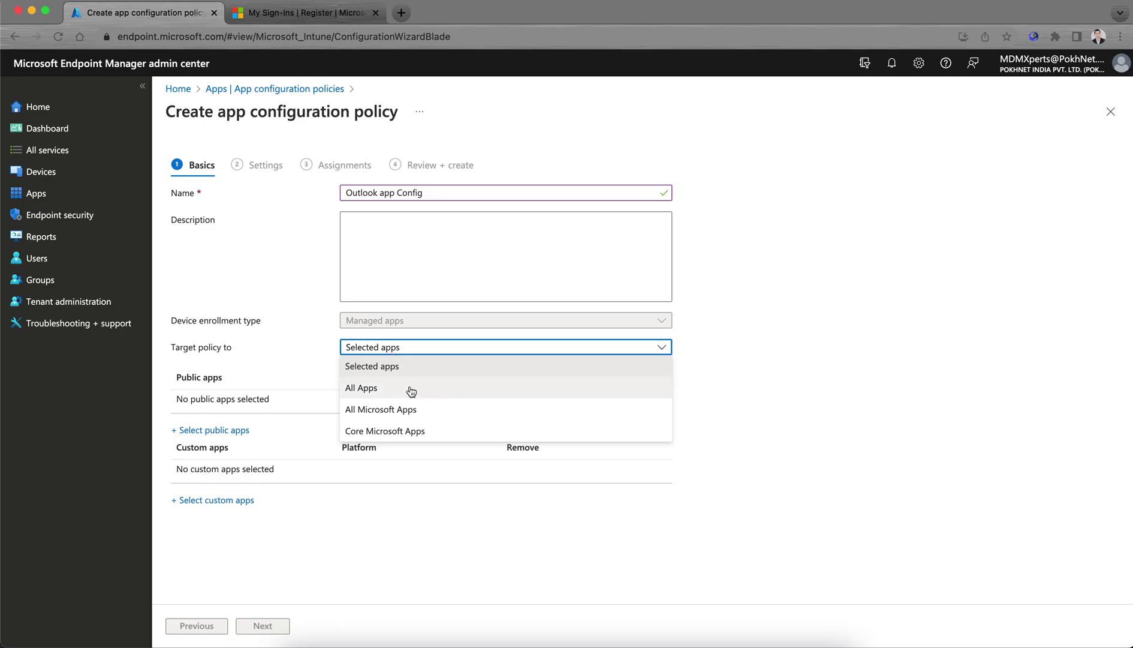
{"action": "left_click", "coordinate": [417, 367]}
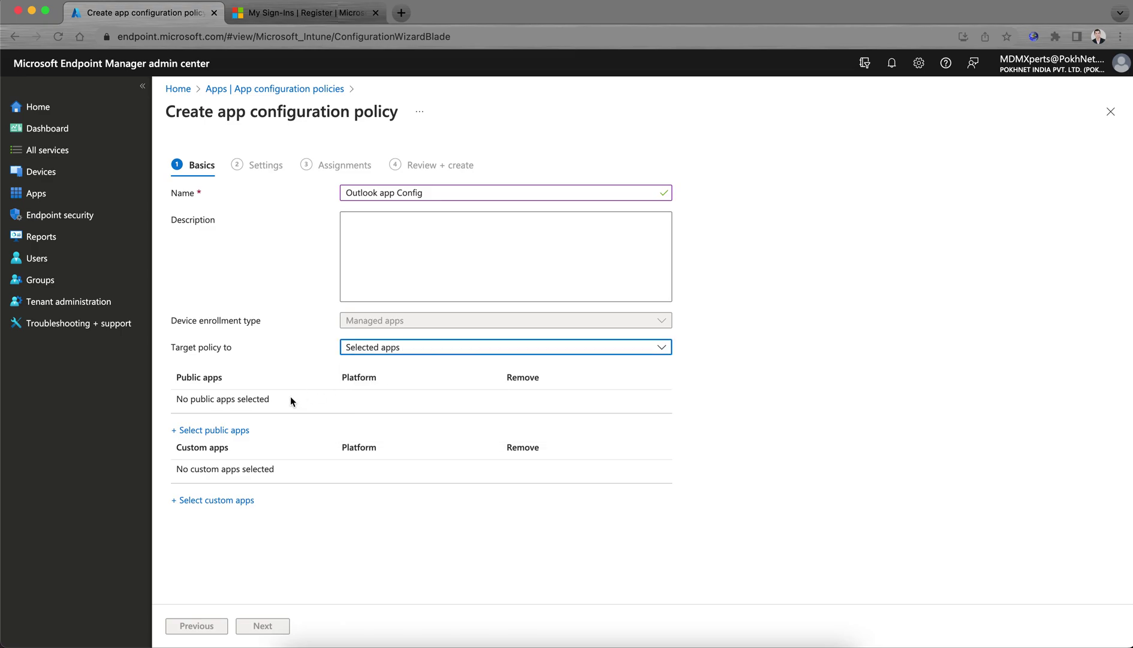
Search the public apps for outlook and target the policy to Microsoft Outlook for iOS/iPadOS only, leaving out the Android version.
{"action": "left_click", "coordinate": [222, 430]}
{"action": "scroll", "coordinate": [960, 282], "scroll_direction": "down", "scroll_amount": 15}
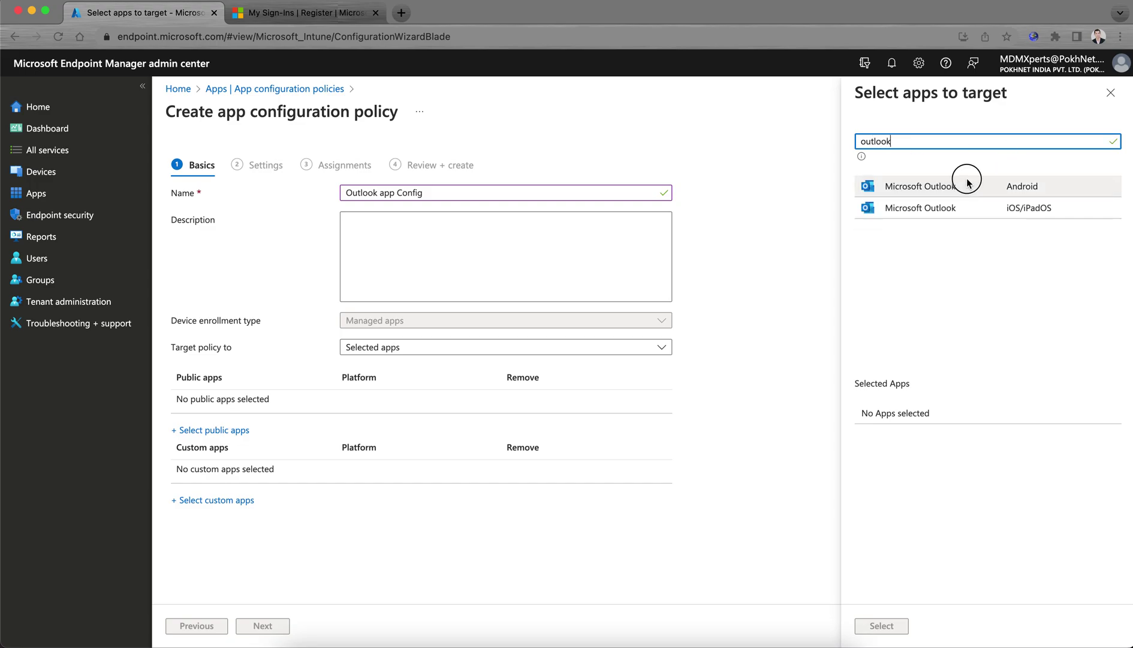
{"action": "left_click", "coordinate": [965, 182]}
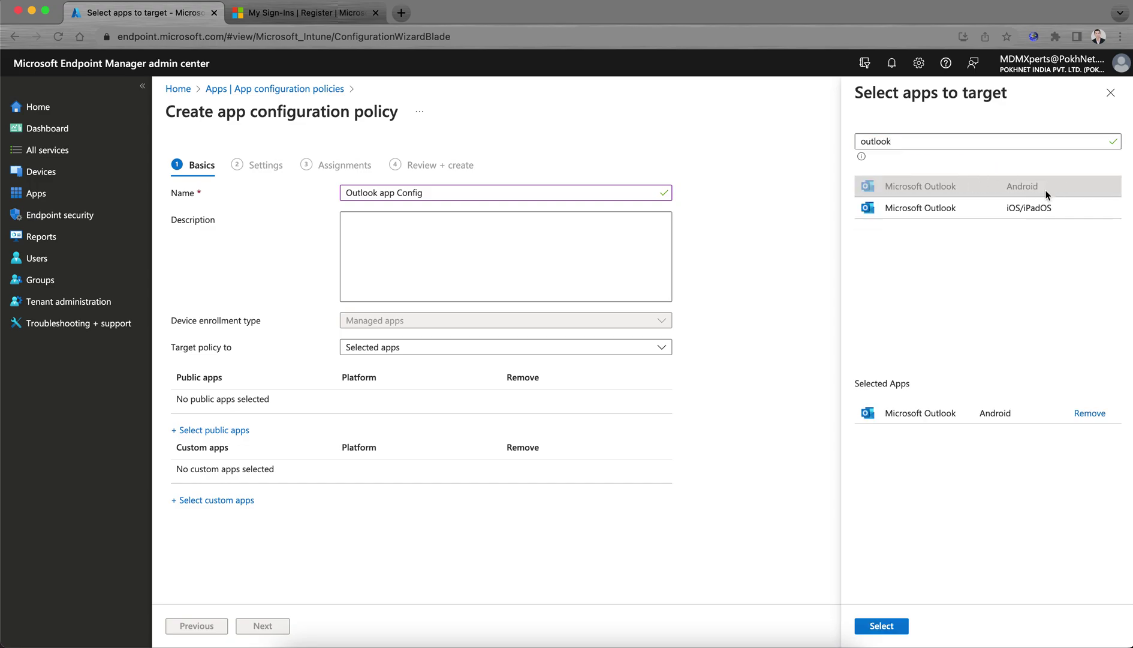
{"action": "left_click", "coordinate": [1001, 208]}
{"action": "left_click", "coordinate": [1090, 413]}
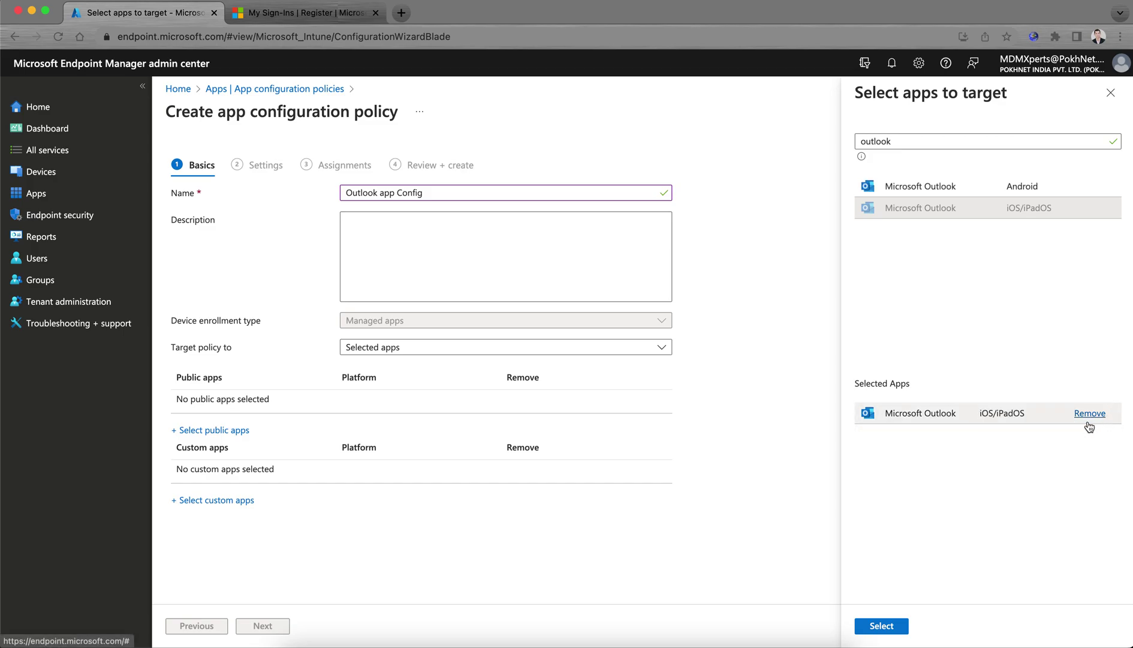
{"action": "left_click", "coordinate": [881, 626]}
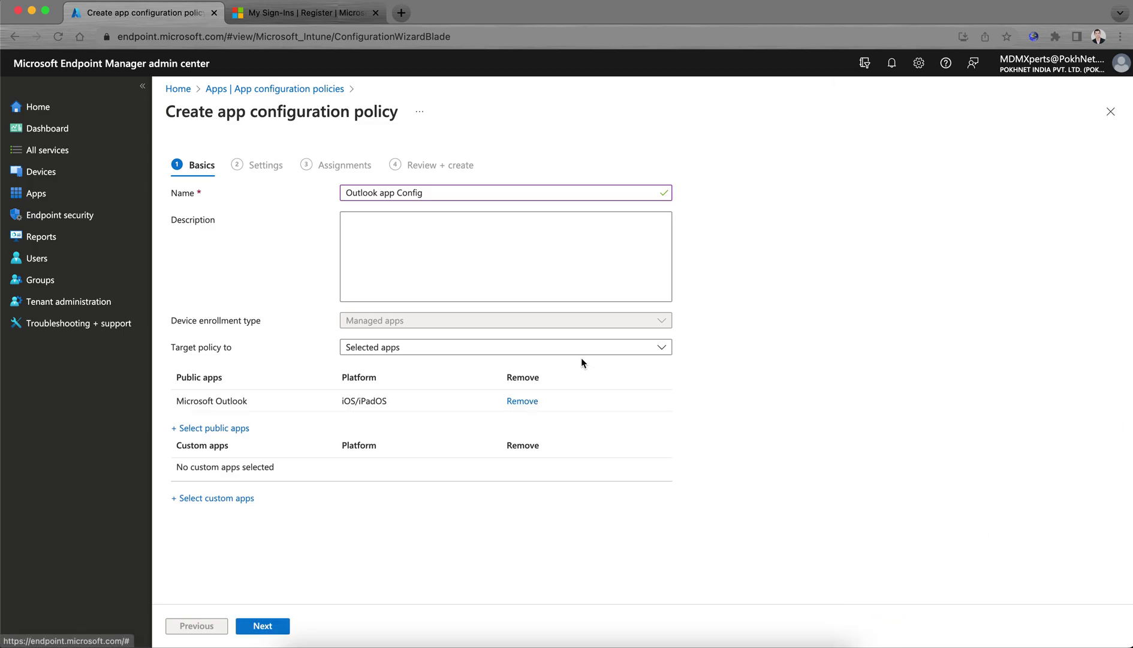
Rename the policy as iOS - Outlook app Config and continue to its settings.
{"action": "left_click", "coordinate": [348, 192]}
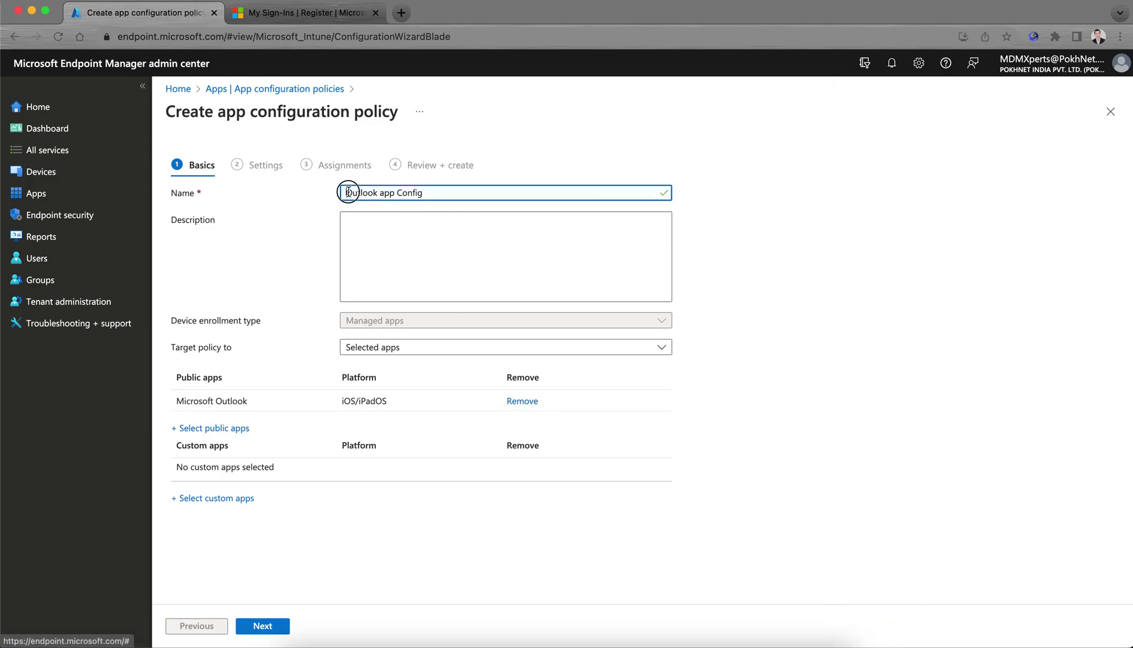
{"action": "type", "text": "iOS -"}
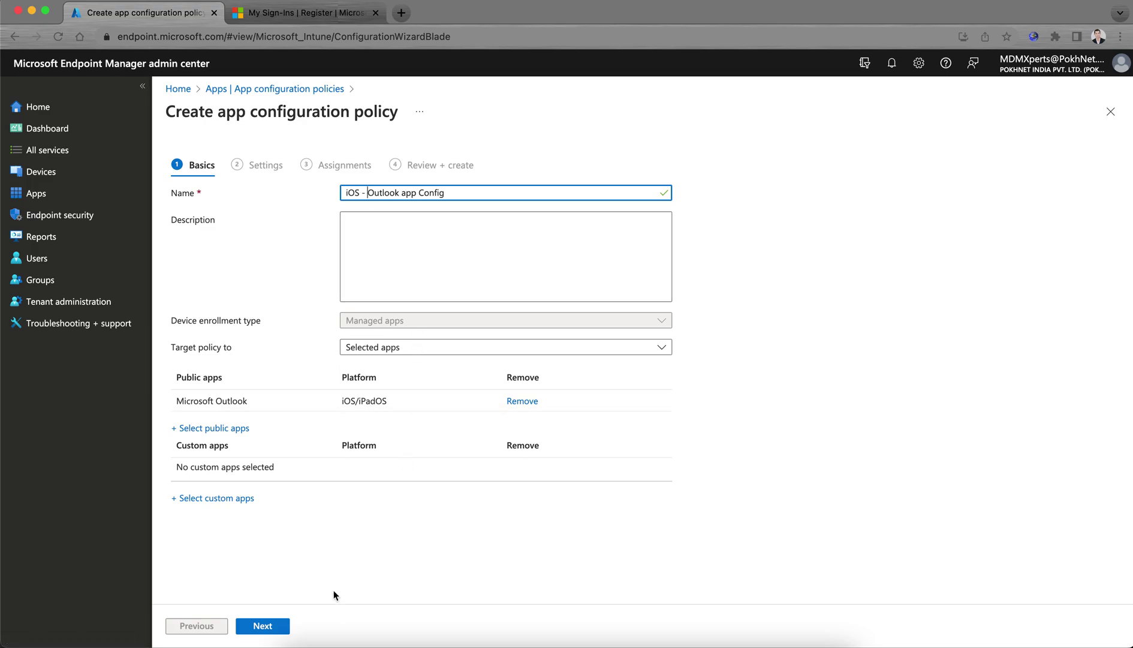
{"action": "left_click", "coordinate": [284, 628]}
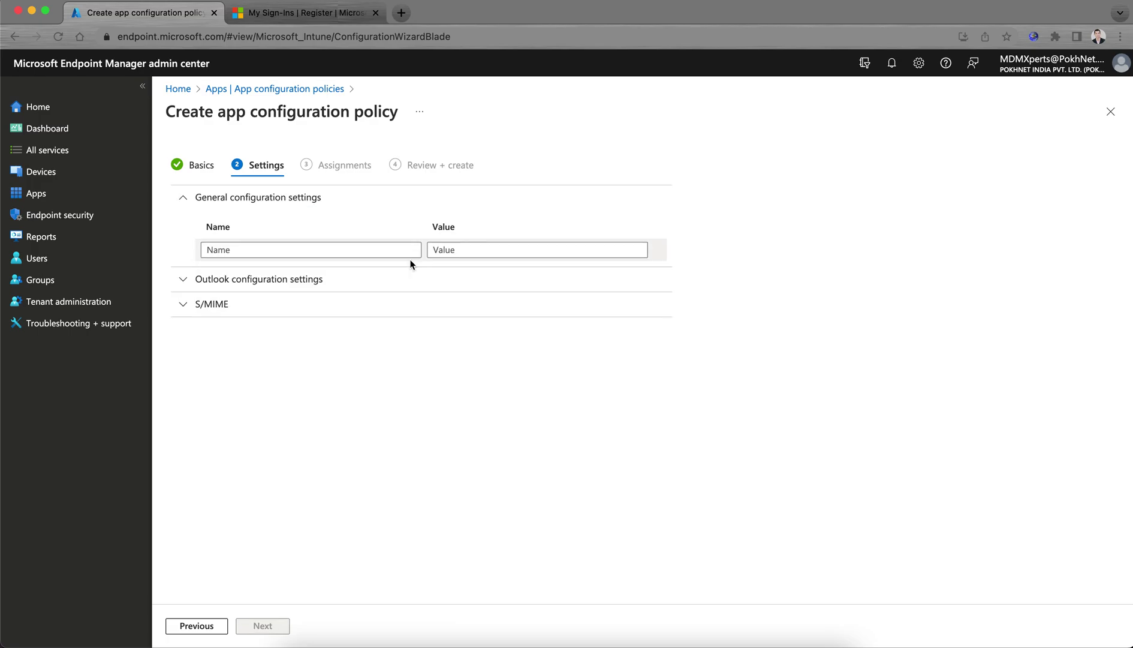
Set Focused Inbox to Yes in the Outlook configuration settings and continue to the policy's assignments.
{"action": "left_click", "coordinate": [297, 249]}
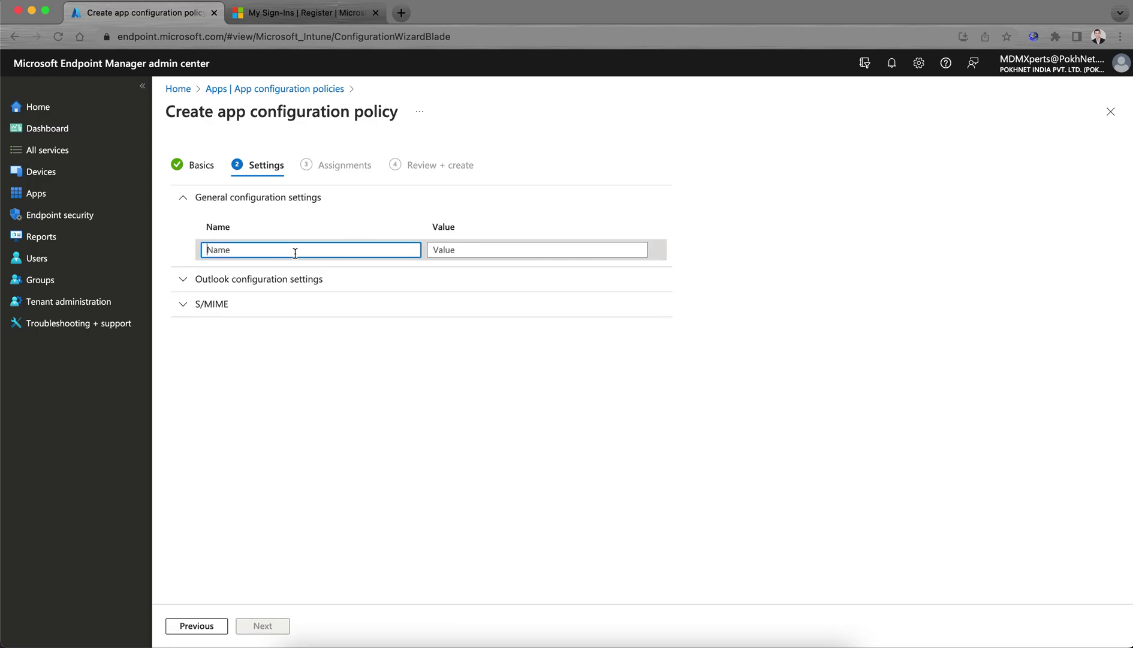
{"action": "left_click", "coordinate": [246, 280]}
{"action": "scroll", "coordinate": [273, 432], "scroll_direction": "down", "scroll_amount": 10}
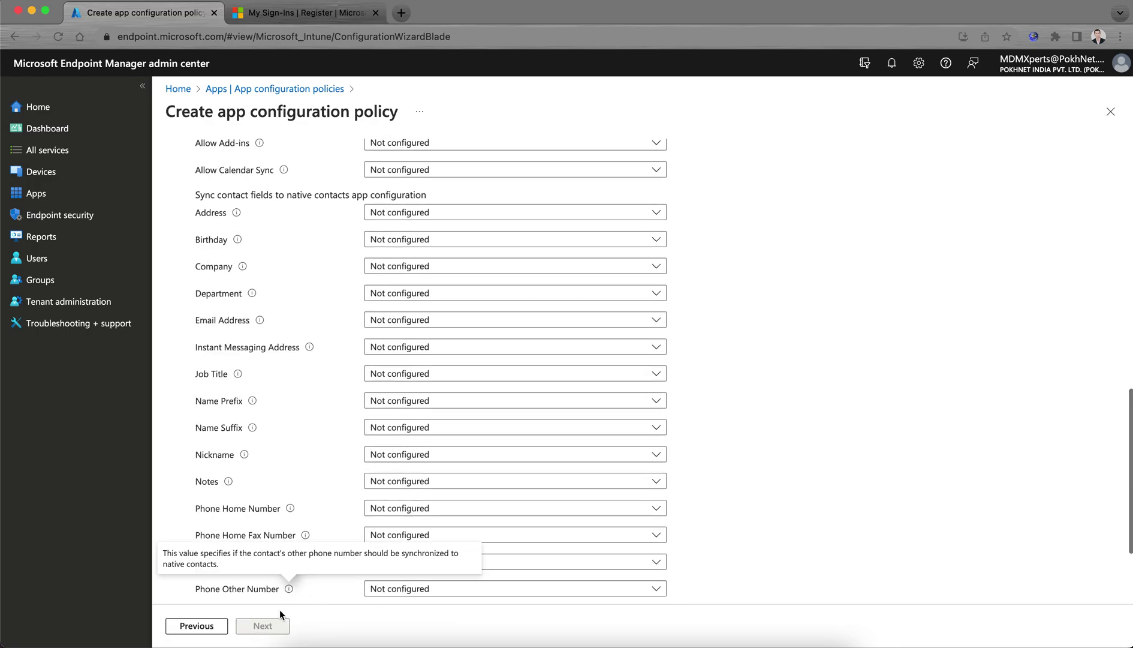
{"action": "scroll", "coordinate": [332, 494], "scroll_direction": "up", "scroll_amount": 10}
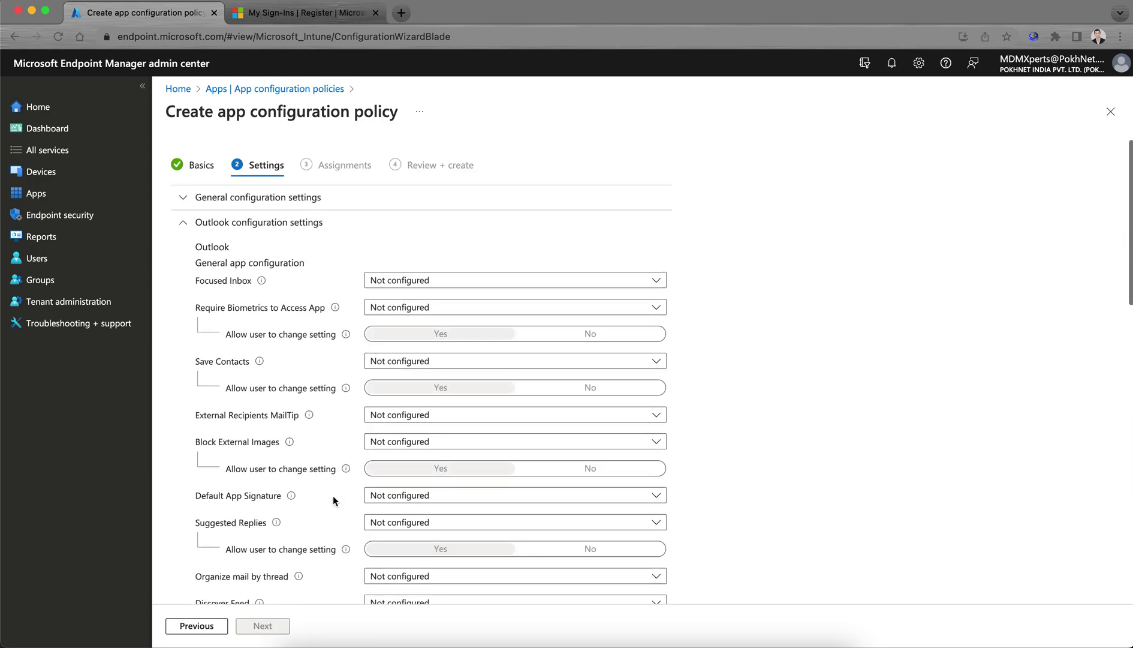
{"action": "left_click", "coordinate": [416, 280]}
{"action": "left_click", "coordinate": [430, 321]}
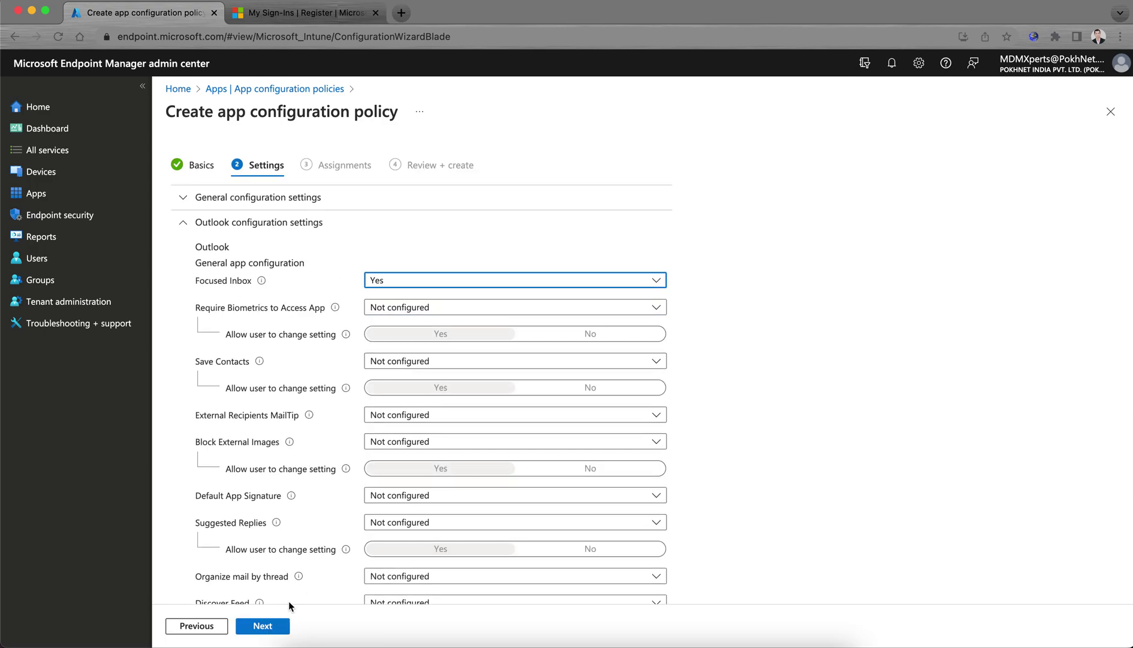
{"action": "left_click", "coordinate": [273, 624]}
View the groups available for inclusion without choosing one and discard the unfinished app configuration policy.
{"action": "left_click", "coordinate": [230, 223]}
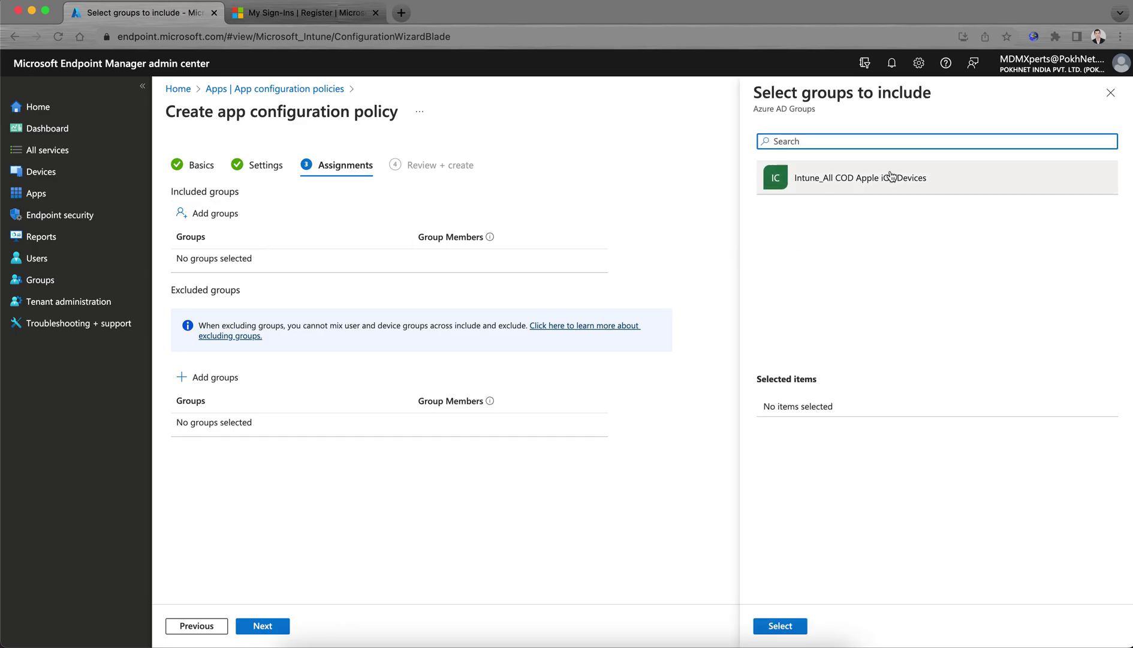
{"action": "left_click", "coordinate": [1110, 92]}
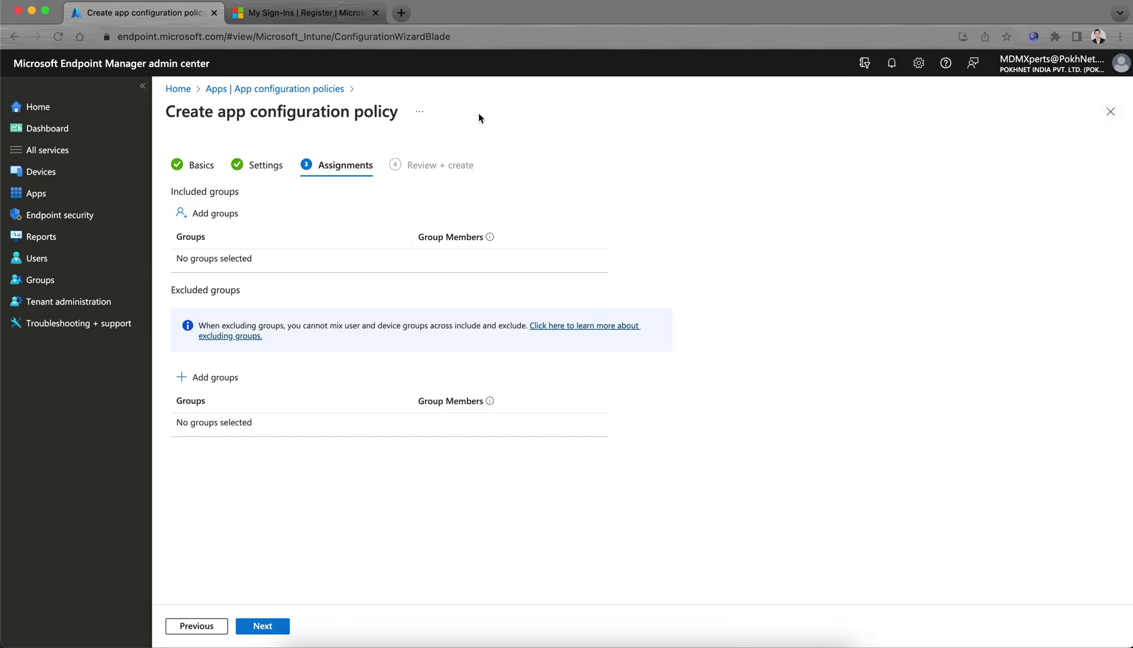
{"action": "left_click", "coordinate": [1110, 112]}
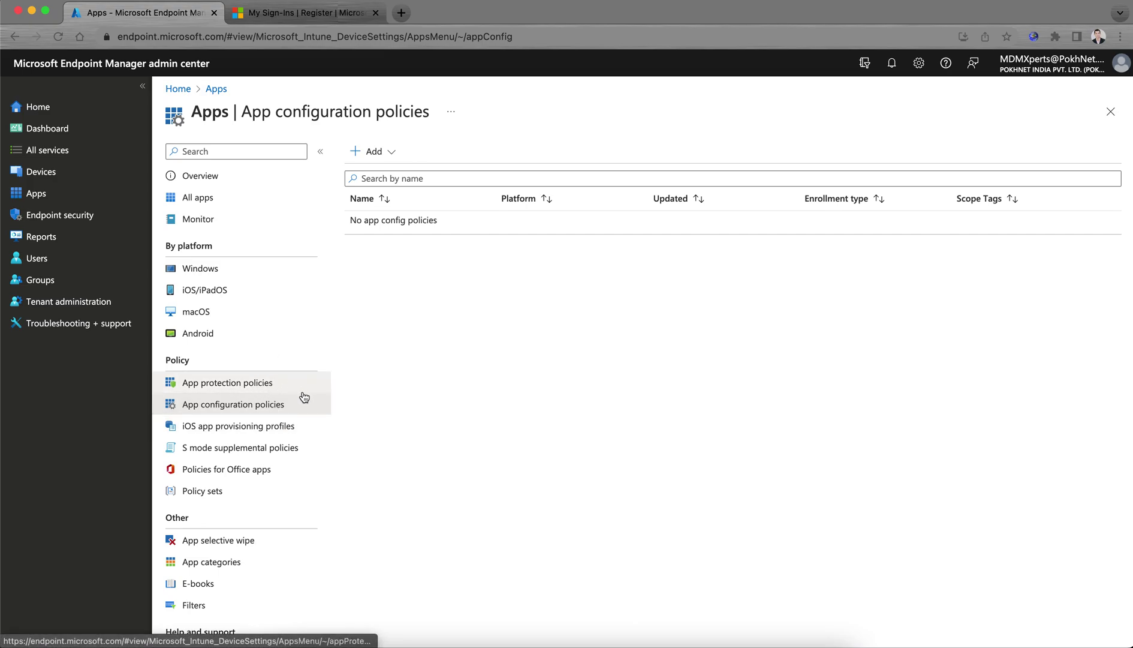
Look through the app protection policies, the app configuration policies and the devices overview with its policy sections.
{"action": "left_click", "coordinate": [277, 386]}
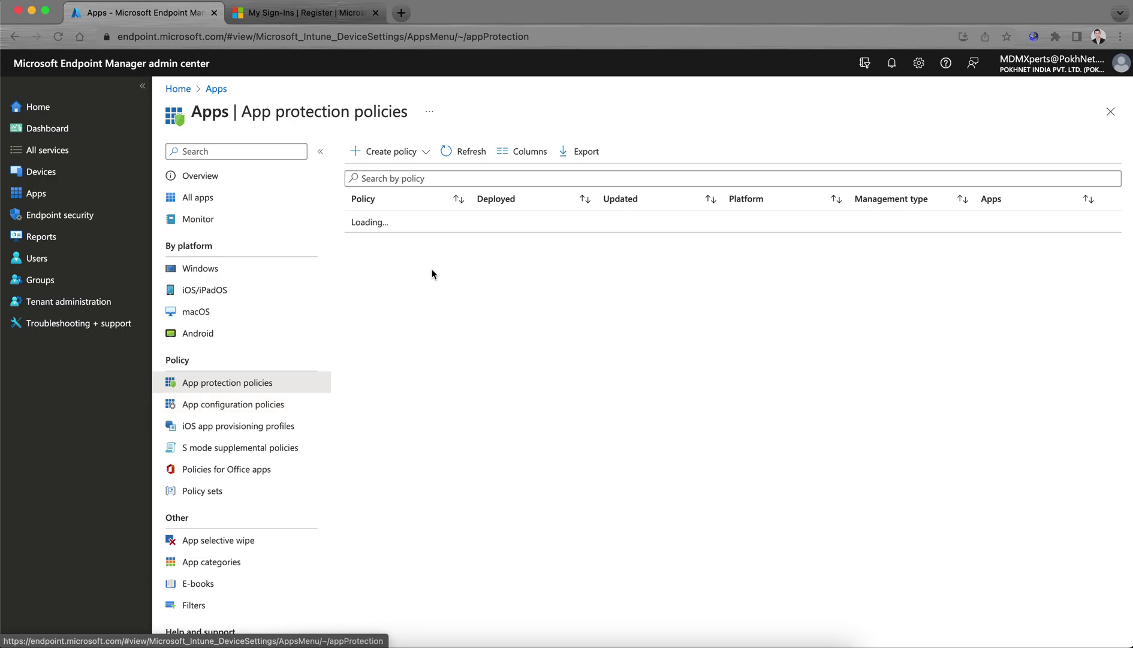
{"action": "left_click", "coordinate": [273, 403]}
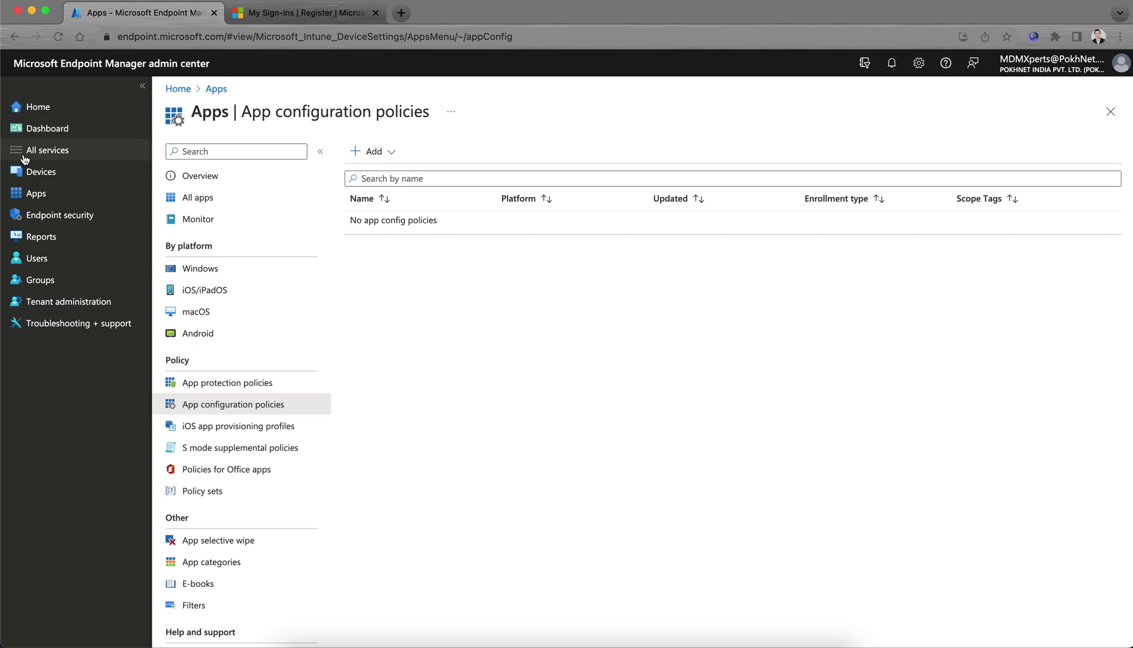
{"action": "left_click", "coordinate": [79, 179]}
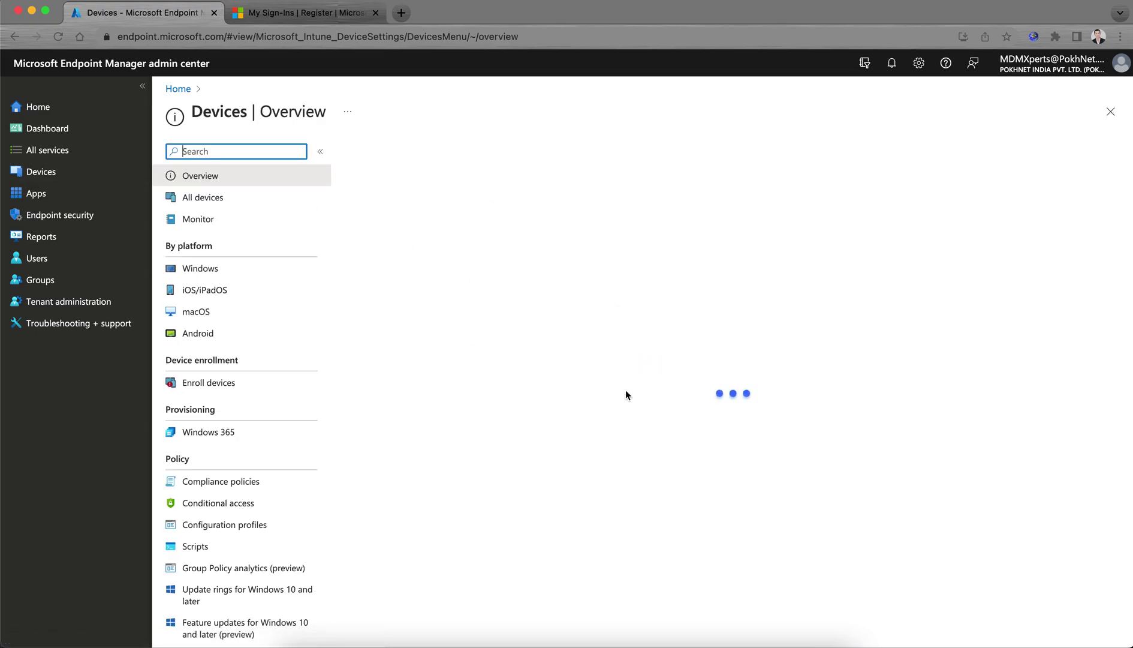
{"action": "left_click", "coordinate": [83, 183]}
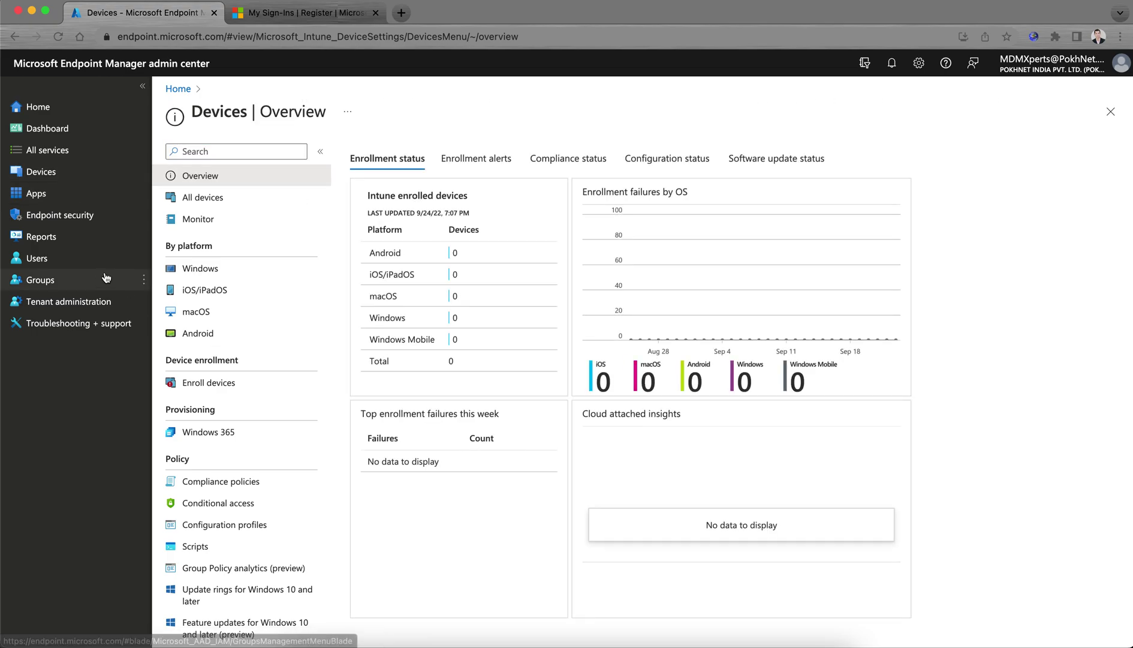
{"action": "scroll", "coordinate": [192, 309], "scroll_direction": "down", "scroll_amount": 3}
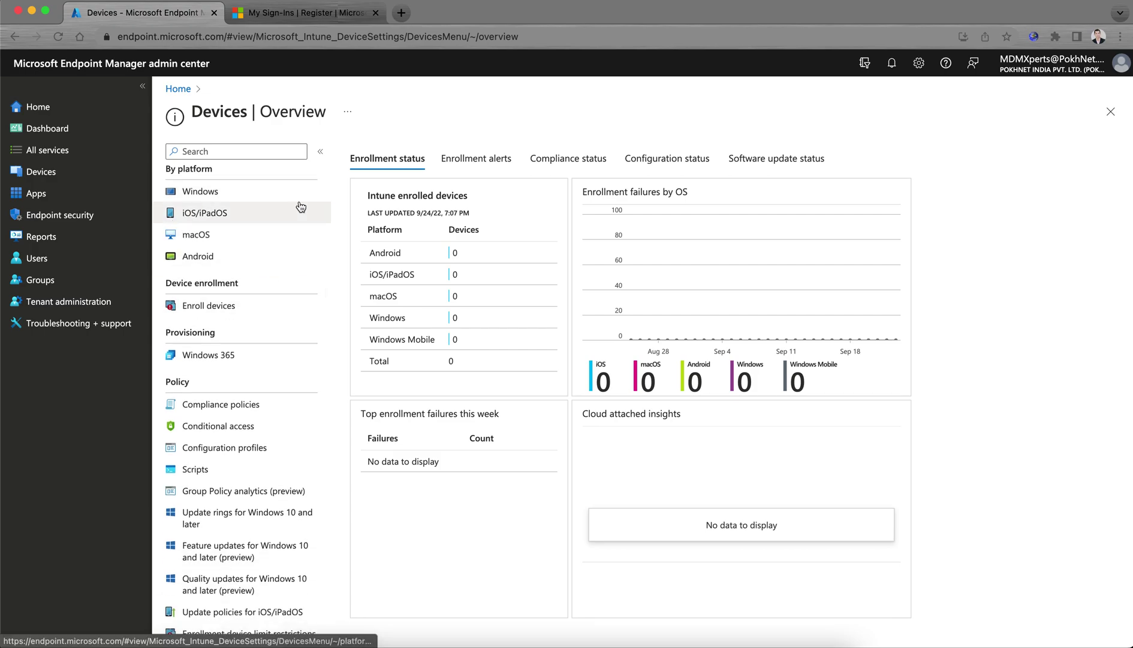
Show the troubleshooting details for the user Test1.
{"action": "left_click", "coordinate": [105, 323]}
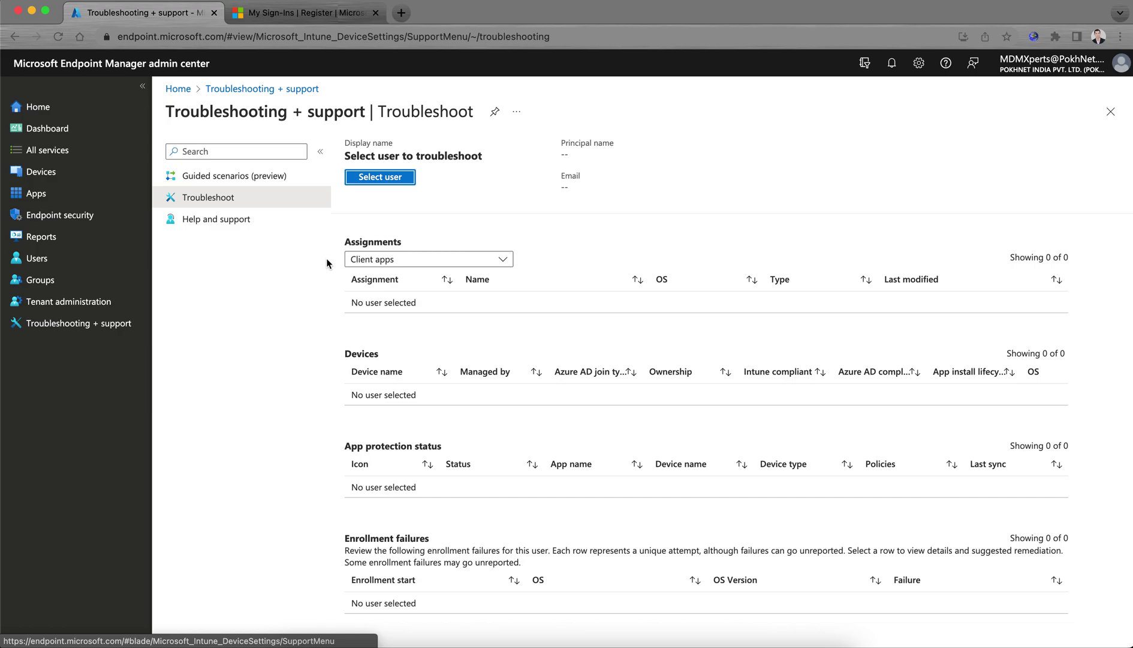
{"action": "left_click", "coordinate": [397, 179]}
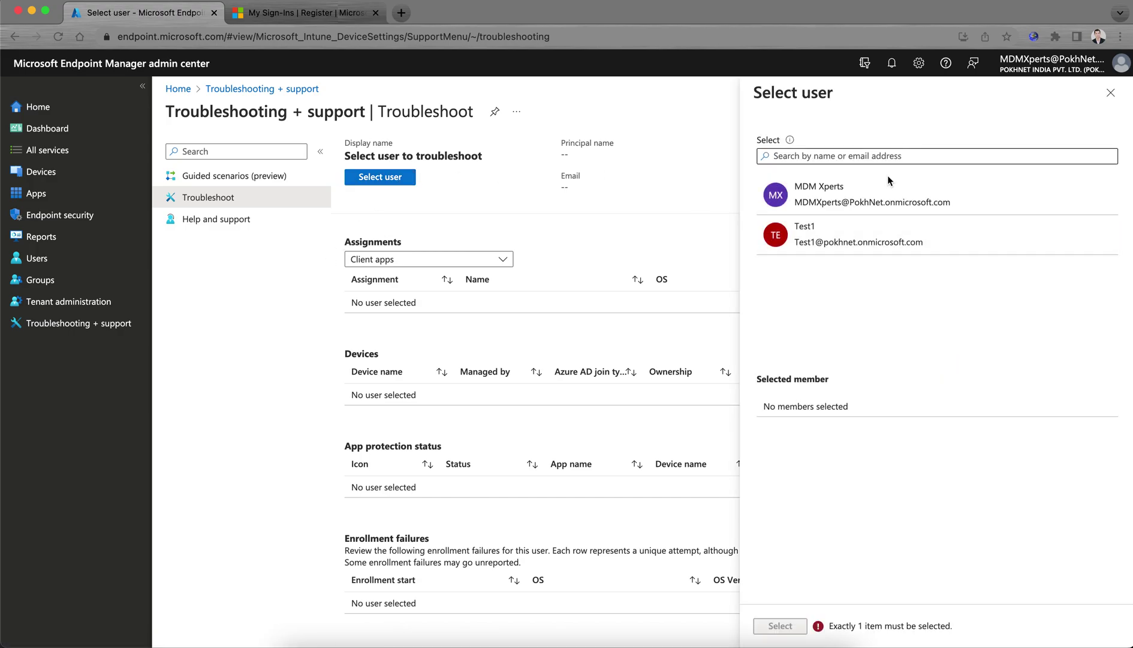
{"action": "left_click", "coordinate": [882, 236]}
{"action": "left_click", "coordinate": [790, 625]}
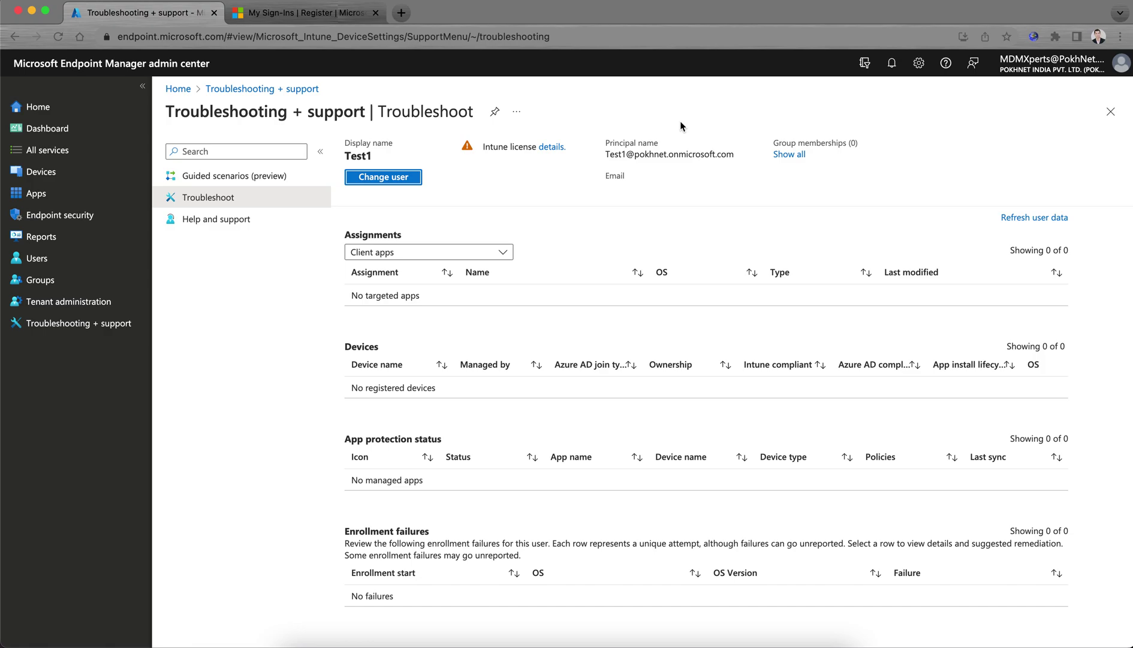
Open the selected user's Intune license details and full group memberships, closing each view again.
{"action": "left_click", "coordinate": [554, 147]}
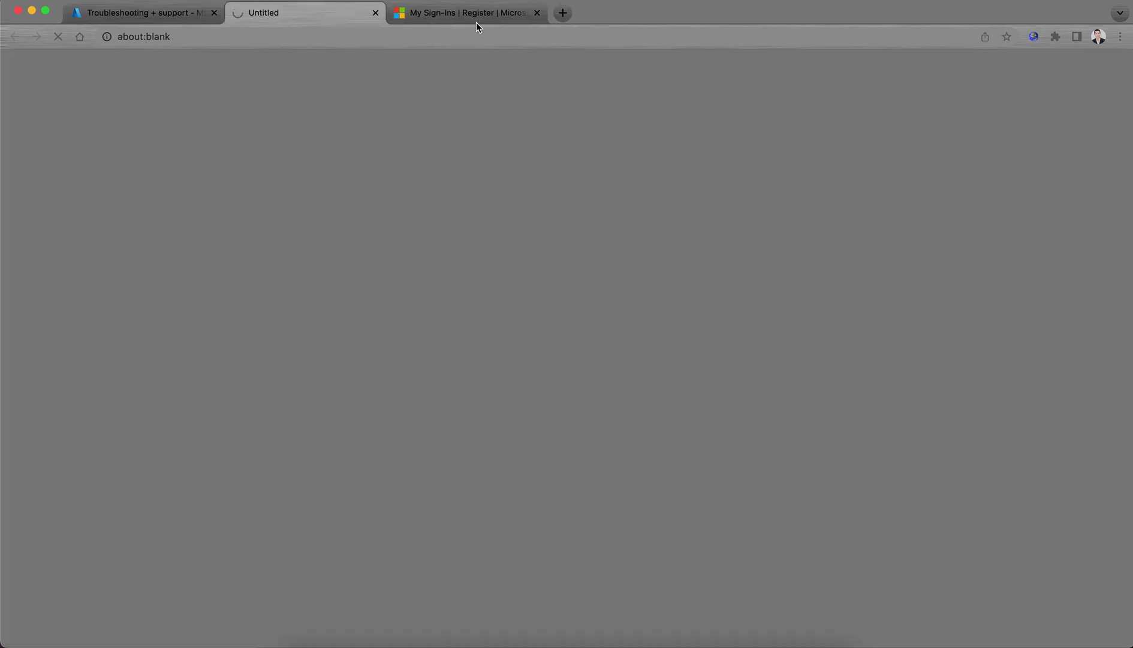
{"action": "left_click", "coordinate": [375, 13]}
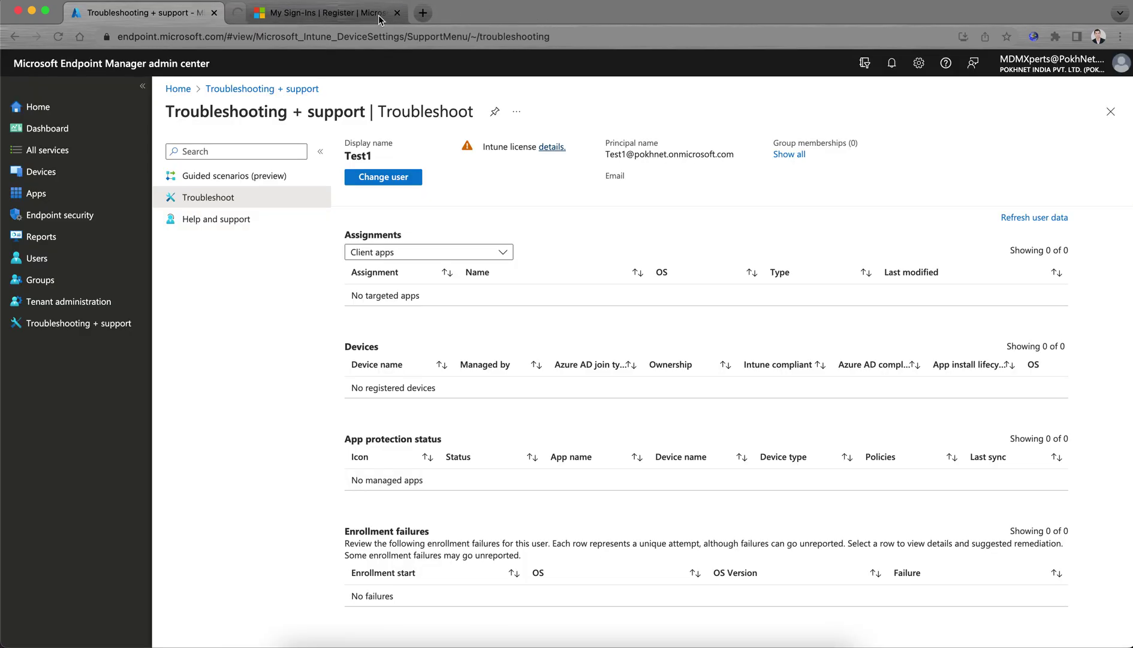
{"action": "left_click", "coordinate": [789, 154]}
{"action": "left_click", "coordinate": [1111, 95]}
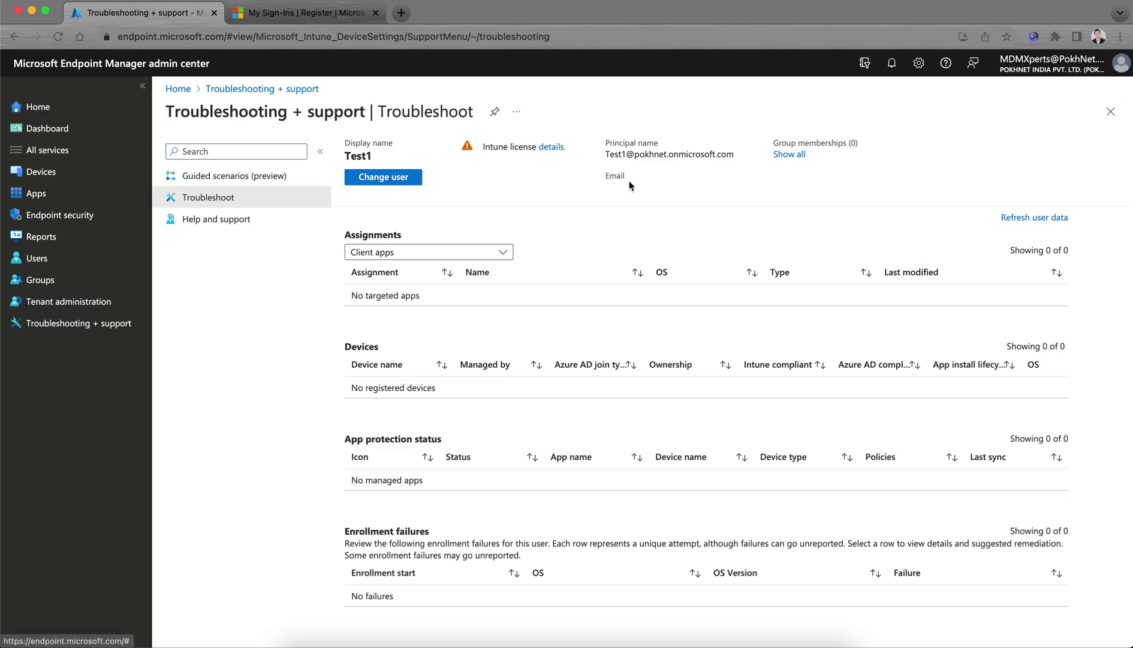